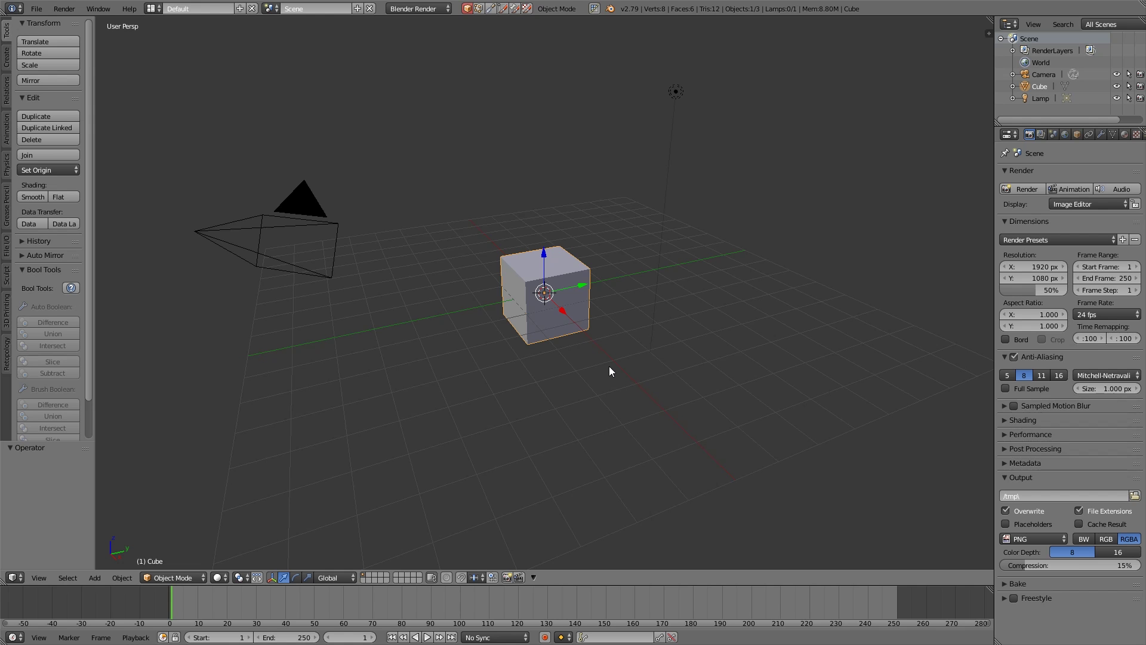
- Scale the default cube down and stretch it along the Y axis into a narrow beam
key(s)
click(586, 257)
key(s)
key(y)
click(609, 254)
middle_drag(565, 260, 585, 265)
key(s)
key(y)
click(626, 245)
- Lengthen the beam further along the Y axis
middle_drag(507, 269, 537, 262)
key(Tab)
key(Tab)
key(s)
key(y)
click(561, 294)
- Add two loop cuts across the beam and offset its sections slightly for an uneven shape
key(Tab)
key(ctrl+r)
scroll(577, 271, up, 1)
click(578, 271)
right_click(316, 351)
middle_drag(334, 352, 552, 292)
key(Tab)
- Duplicate the beam alongside the original on the X axis and shorten the copy along Y
scroll(550, 289, up, 2)
key(shift+d)
key(x)
key(Tab)
key(Tab)
key(s)
key(y)
click(507, 249)
- In top view, move the copied beam 1.595 along Y and lengthen it slightly along Y
key(KP_7)
key(g)
key(y)
key(s)
key(y)
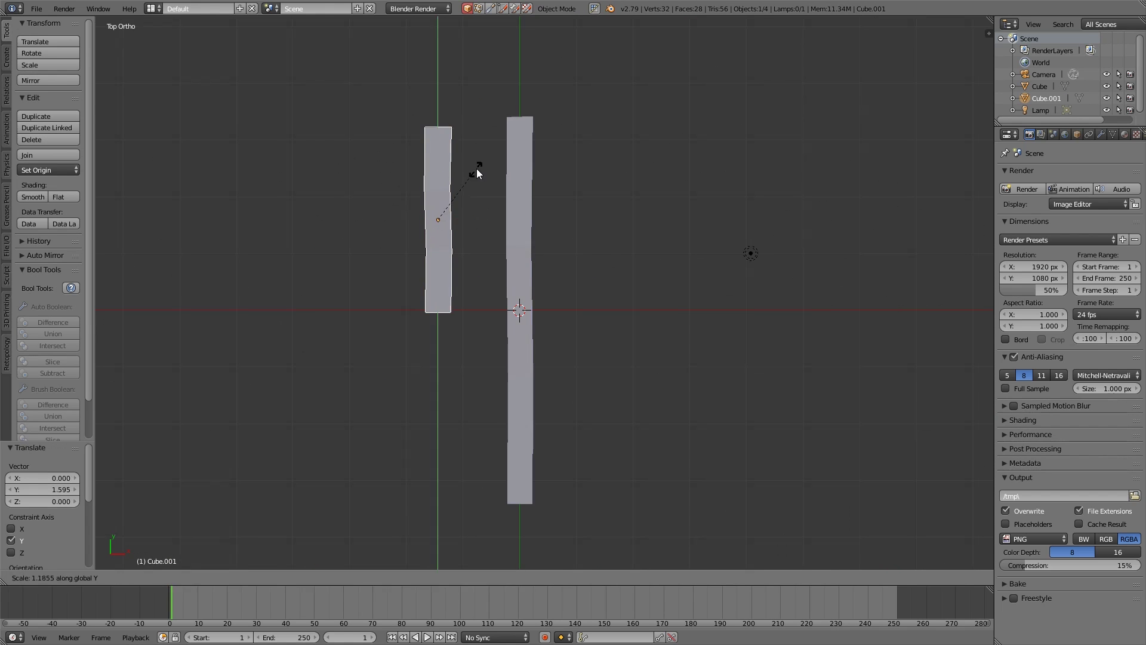
click(476, 174)
- Duplicate the shorter beam beside itself and shrink the copy along Y into a still shorter piece
key(shift+d)
key(s)
key(y)
right_click(446, 260)
- Shift one cross-section of the shortest beam by -0.039 along X to vary its shape
key(Tab)
middle_drag(445, 260, 524, 251)
right_click(441, 200)
key(Tab)
key(g)
key(x)
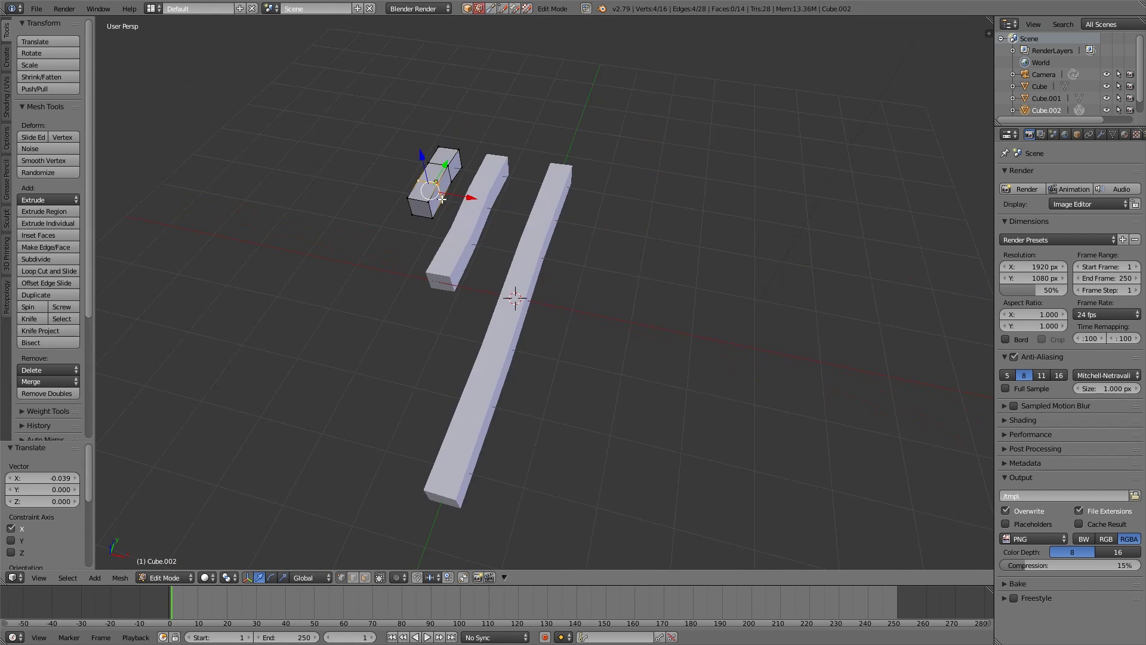
key(Tab)
- Add a large square plane beside the beams and place a same-sized copy further along Y
middle_drag(442, 200, 420, 293)
key(shift+a)
click(543, 300)
drag(484, 290, 535, 234)
key(s)
drag(528, 311, 588, 338)
key(s)
drag(573, 365, 542, 342)
- Move the outer edge of the plane nearest the beams inward about 3.49 to narrow it into a rectangle
scroll(540, 290, down, 3)
key(Tab)
key(ctrl+Tab)
right_click(617, 363)
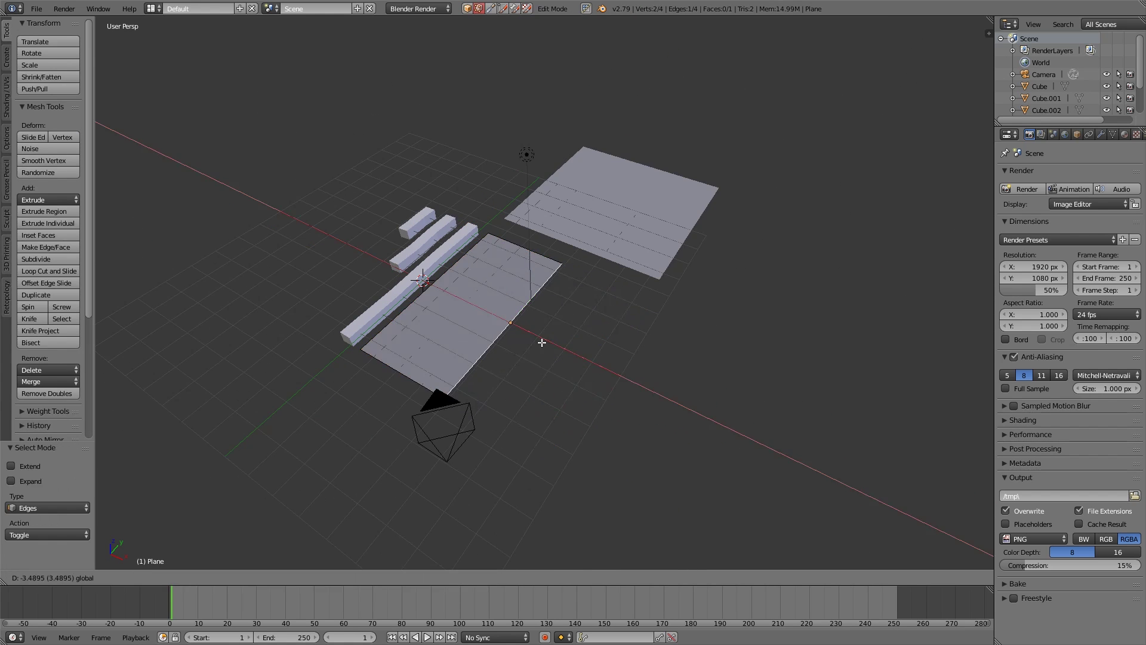
key(Tab)
- Duplicate the rectangular plane, scale the copy down and place it beside the original
shift+middle_drag(542, 342, 458, 442)
right_click(537, 307)
key(shift+d)
key(s)
drag(573, 443, 586, 410)
- Duplicate the smaller rectangular plane 2.139 along X and scale the copy down further
key(shift+d)
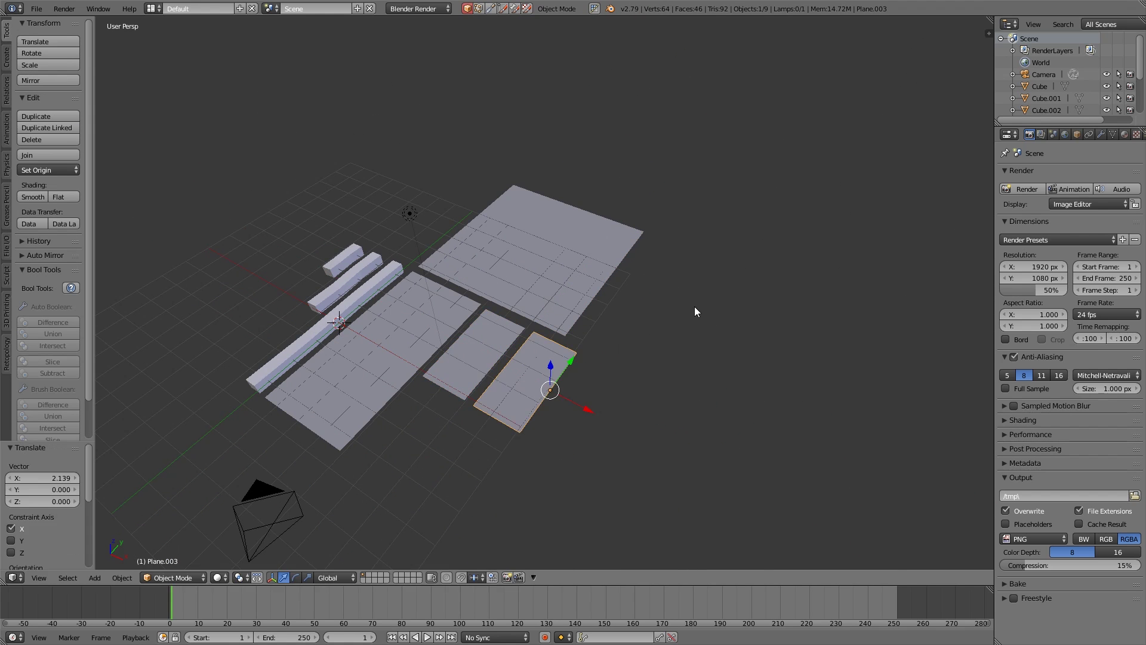
key(s)
drag(571, 361, 584, 341)
- Duplicate the shortest beam, thin the copy to 0.461 on X and Z, and lengthen it along Y
shift+middle_drag(337, 282, 456, 300)
right_click(418, 270)
key(shift+d)
key(s)
key(shift+y)
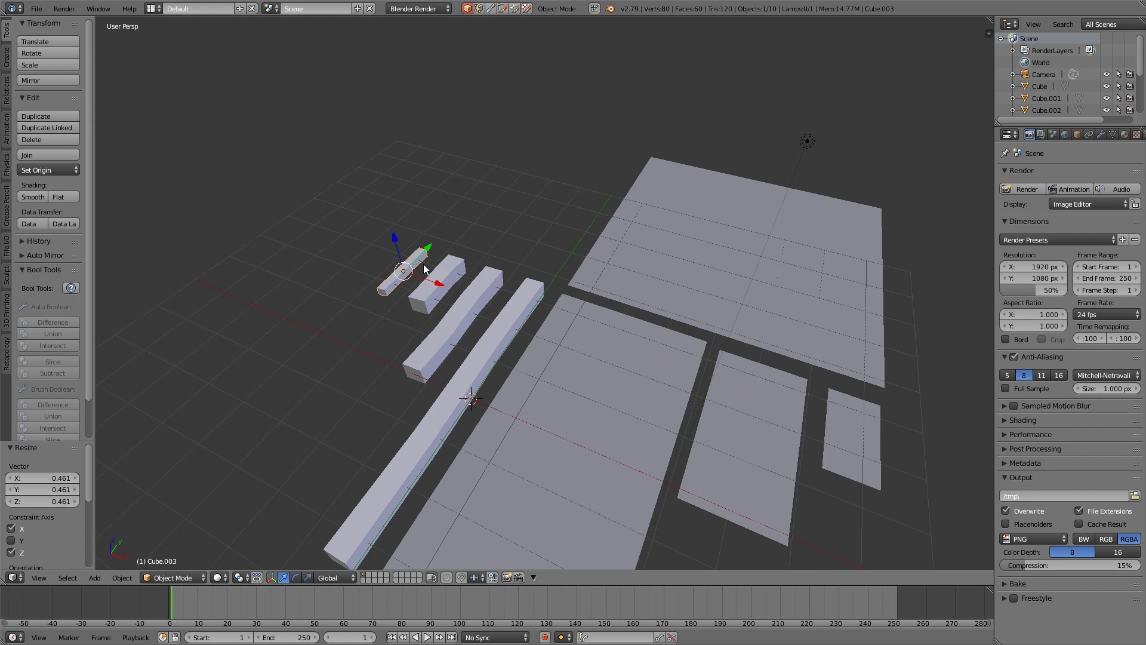
key(s)
key(y)
click(465, 251)
- Duplicate the thin beam beside itself, shorten the copy along Y, and deselect everything
key(shift+d)
drag(441, 283, 409, 272)
key(s)
key(y)
scroll(421, 251, down, 4)
middle_drag(585, 346, 547, 349)
key(a)
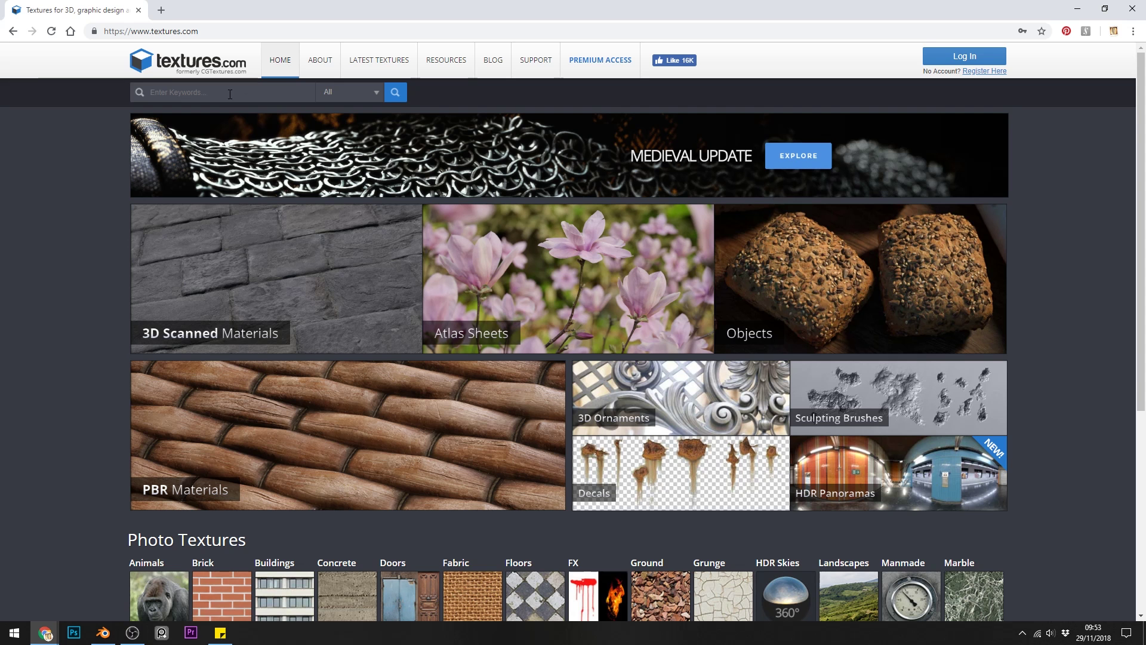
- Search textures.com for "door old" and open the wooden double-door texture DoorsMedieval0616
text(door old)
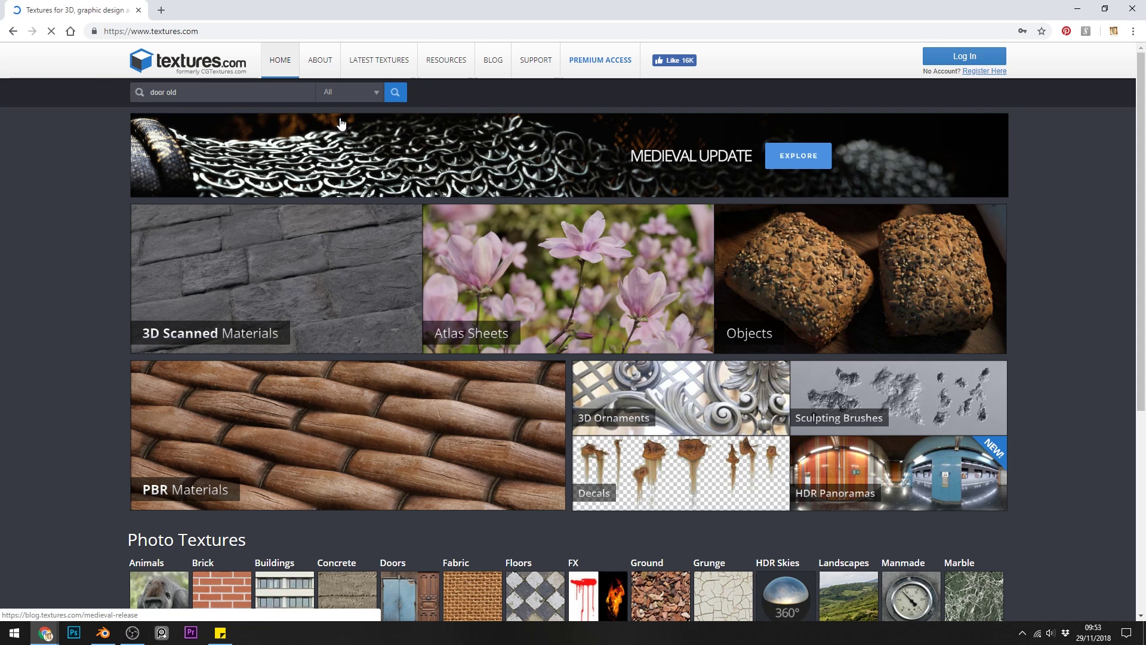
key(Return)
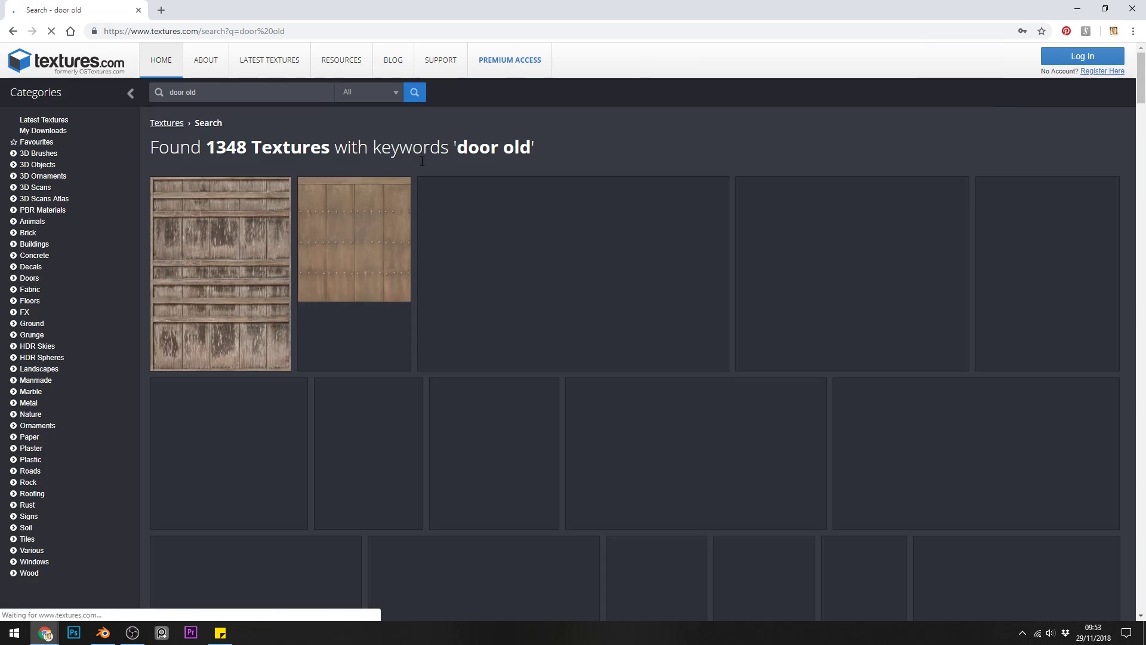
scroll(617, 234, down, 10)
scroll(617, 234, down, 1)
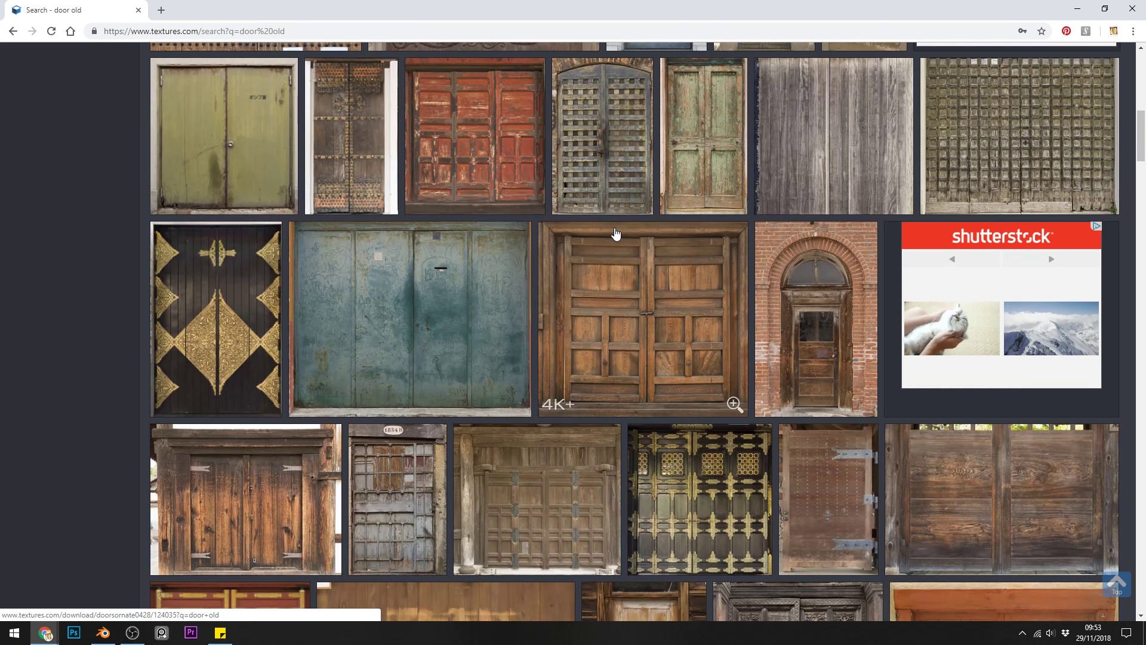
scroll(616, 234, down, 2)
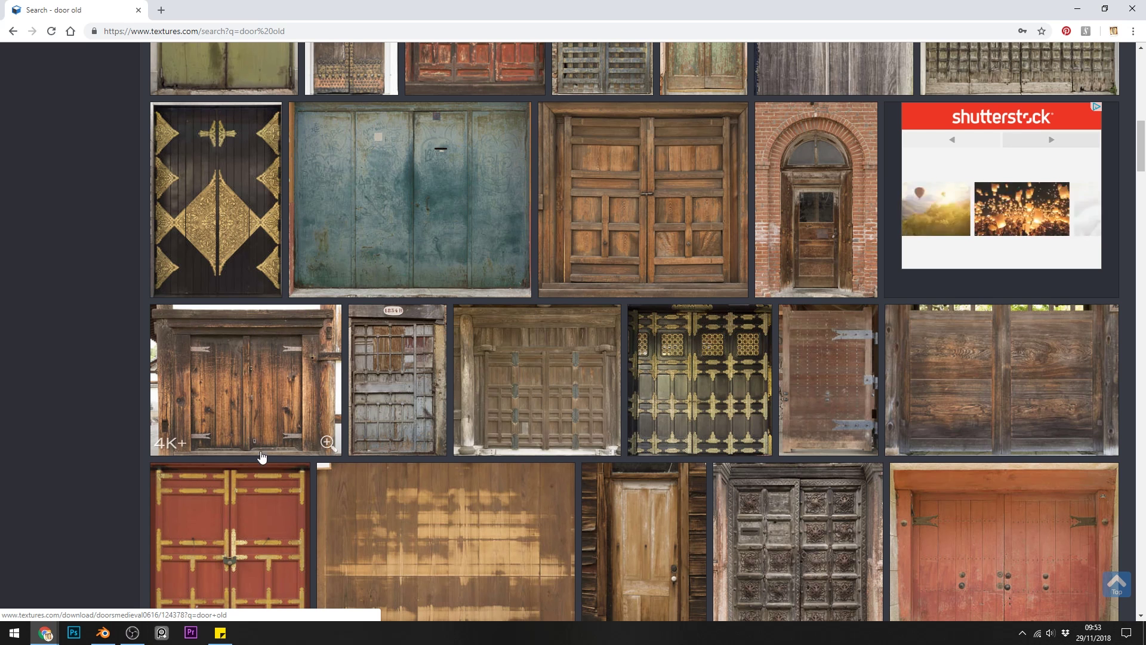
click(310, 339)
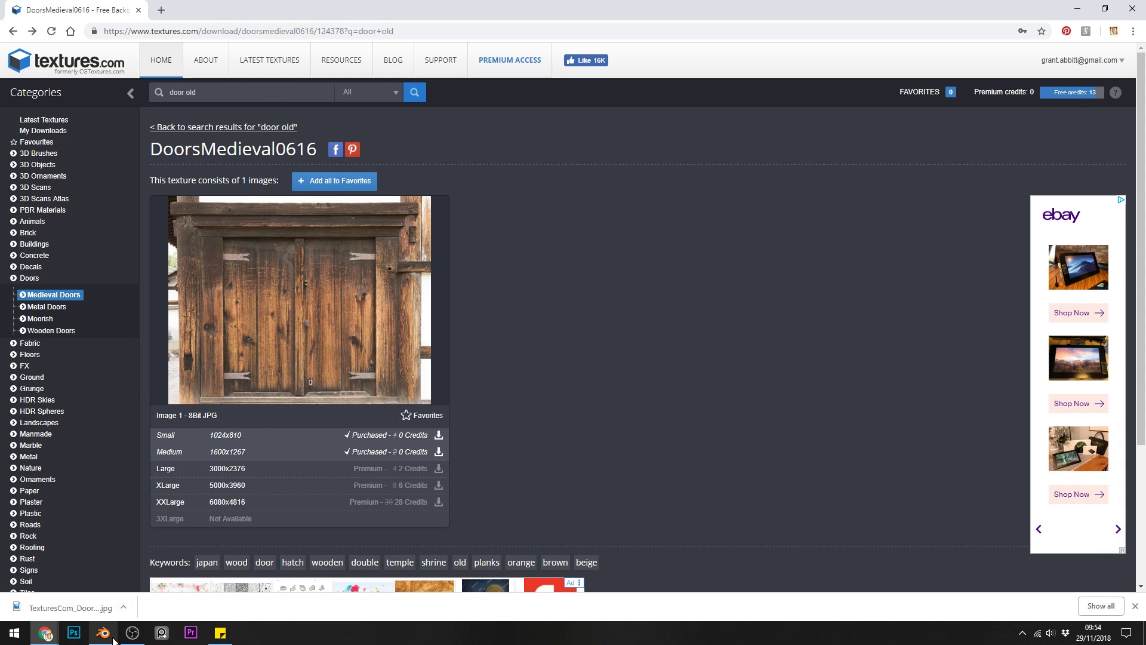
- Switch to Blender, select the large square plane and show its transform properties
click(106, 634)
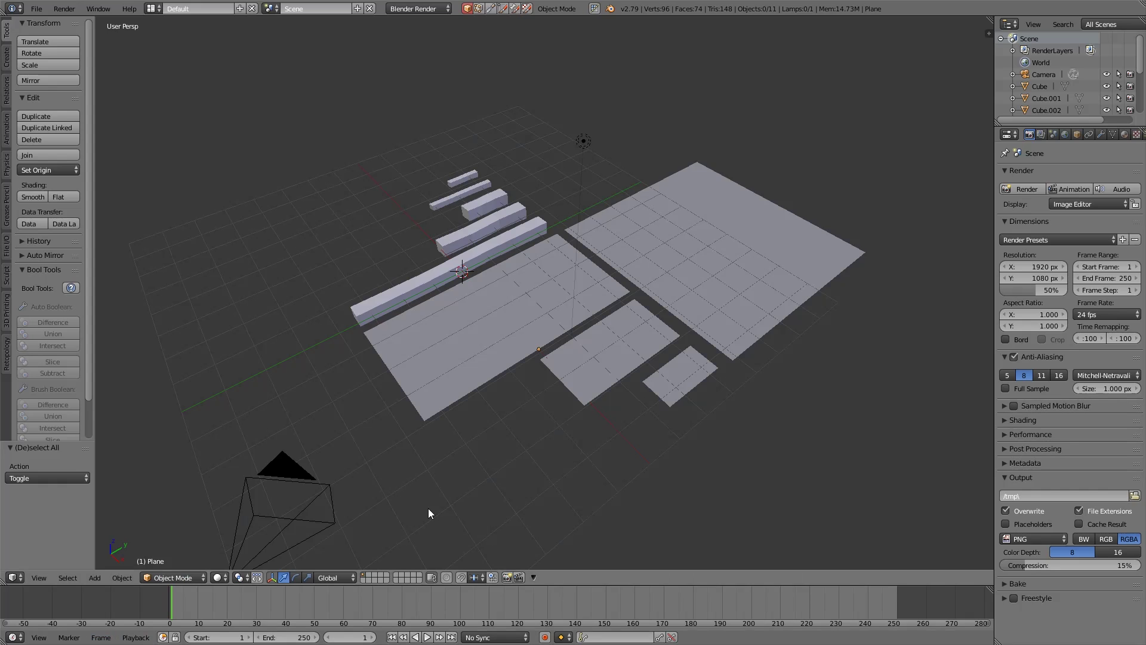
right_click(599, 325)
right_click(529, 313)
right_click(653, 274)
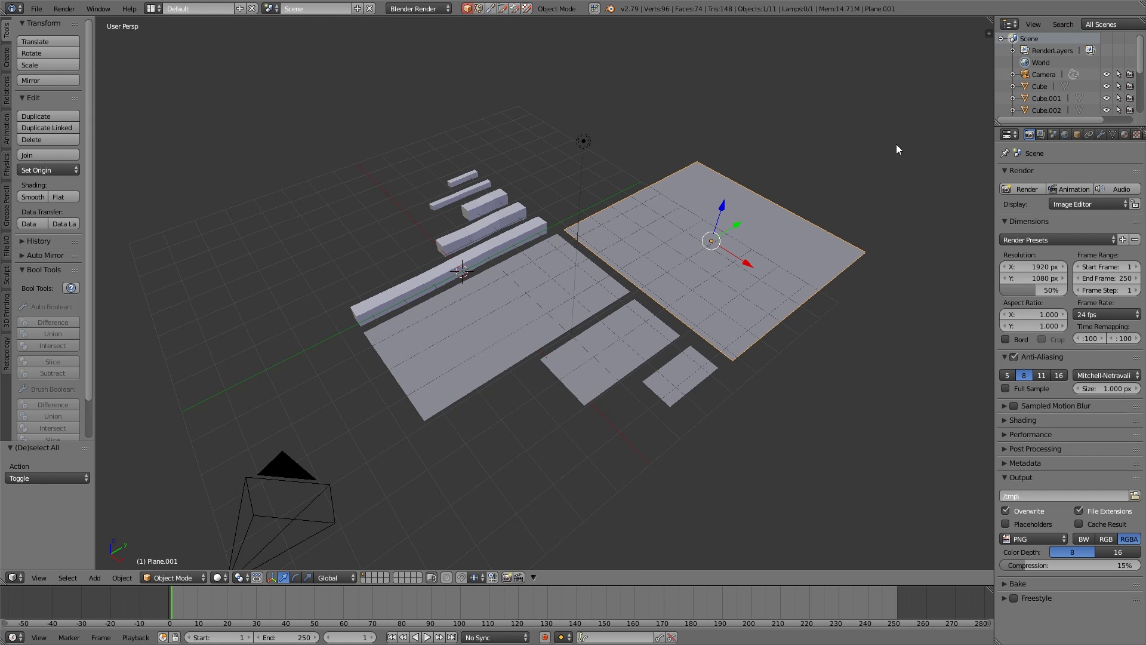
key(n)
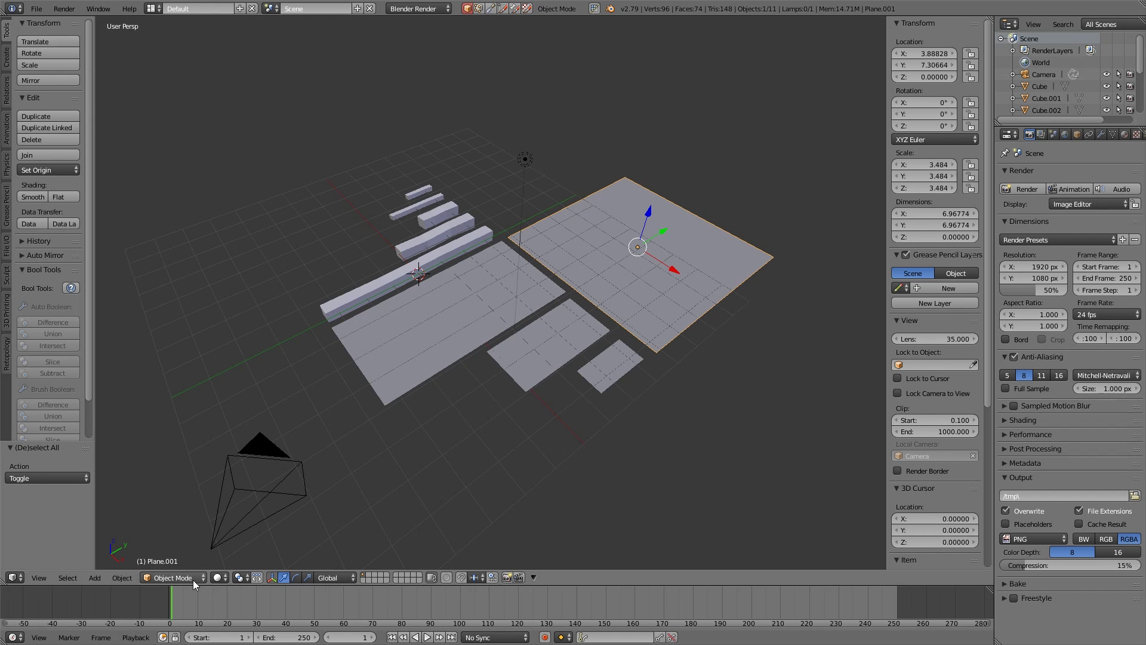
- Apply the rotation and scale of the large square plane
key(ctrl+a)
key(ctrl+a)
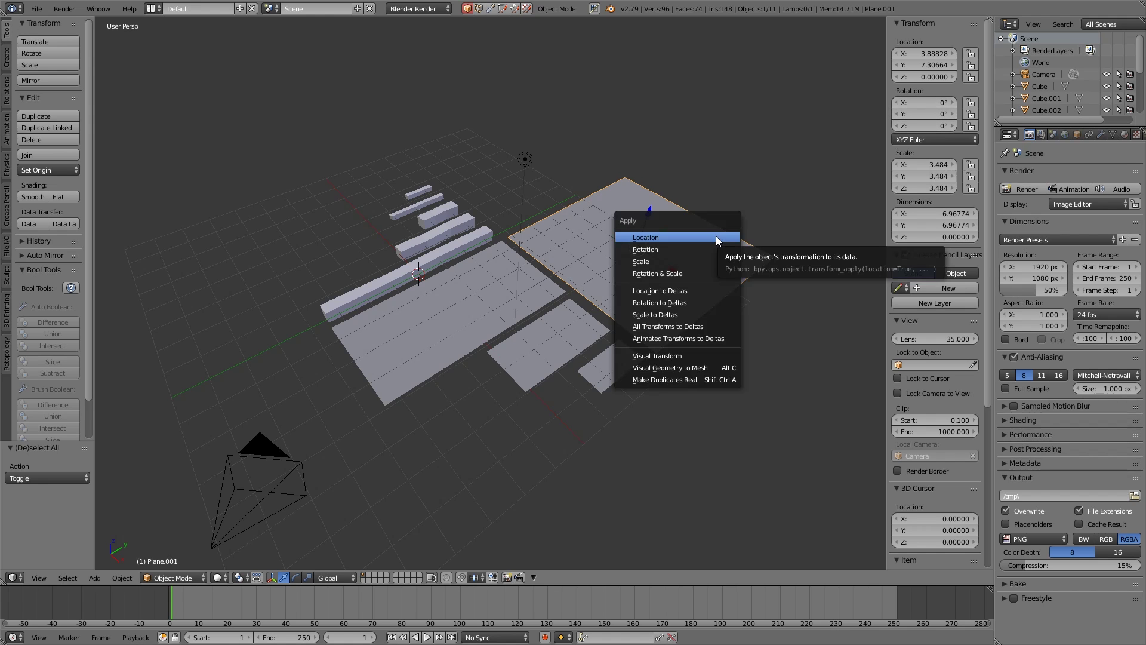
click(695, 268)
- Apply rotation and scale to the large rectangular plane and the two longest thick beams
right_click(472, 333)
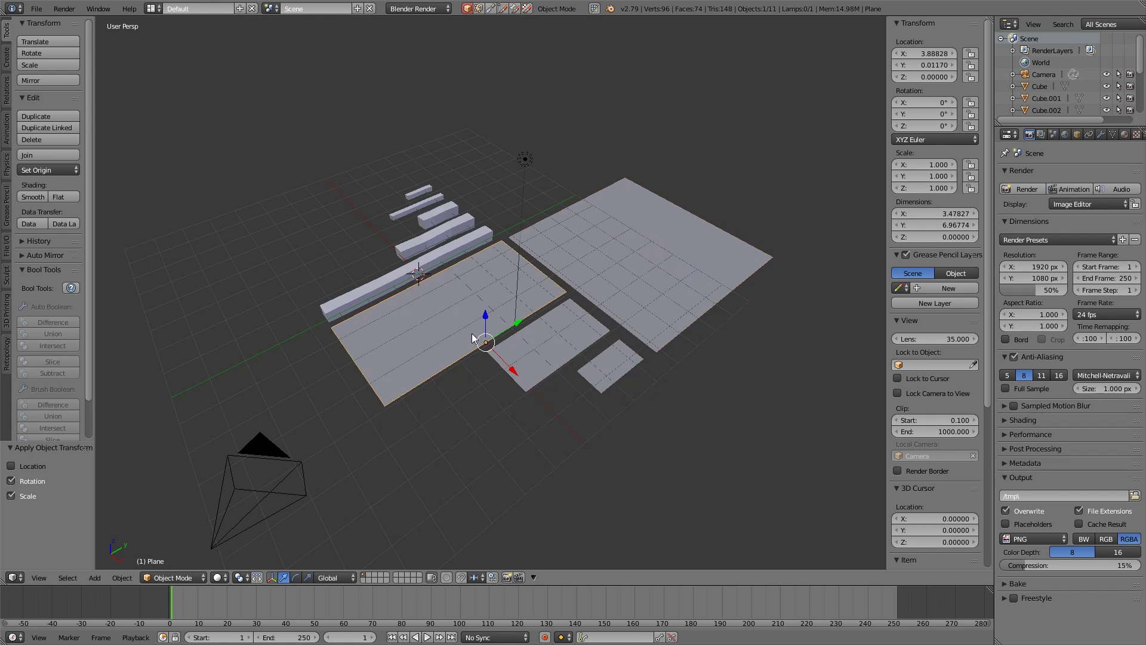
right_click(391, 278)
key(ctrl+a)
click(390, 277)
right_click(408, 245)
key(ctrl+a)
click(408, 246)
- Apply rotation and scale to the three smallest beams and the medium-sized plane
right_click(424, 217)
key(ctrl+a)
click(419, 213)
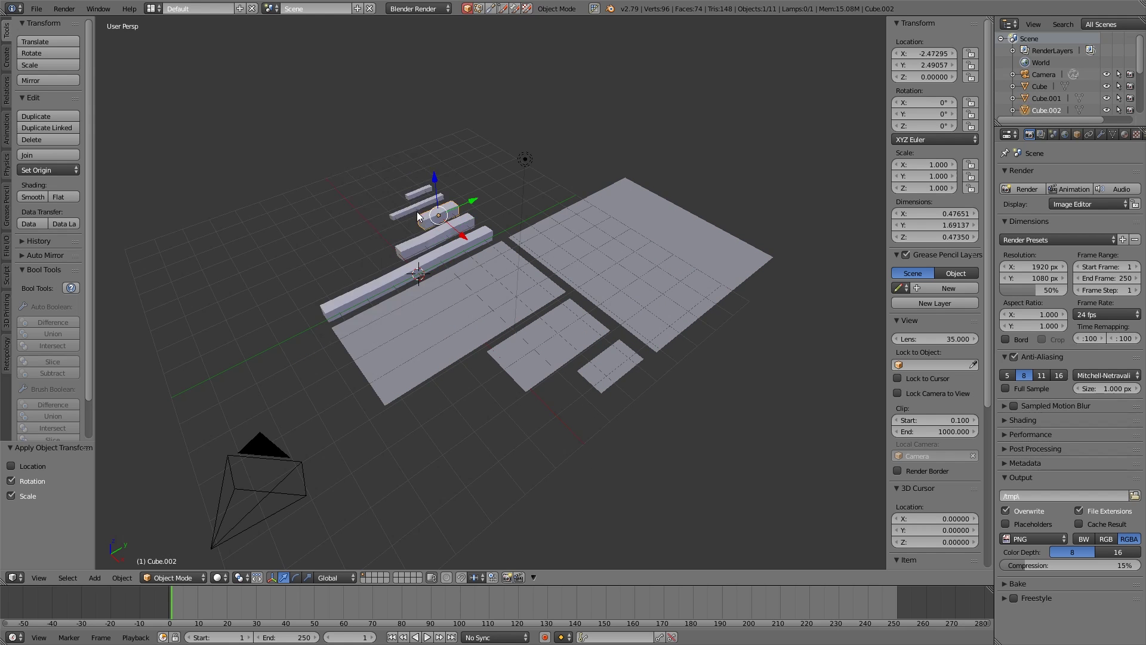
right_click(414, 210)
key(ctrl+a)
click(413, 209)
right_click(409, 196)
right_click(569, 352)
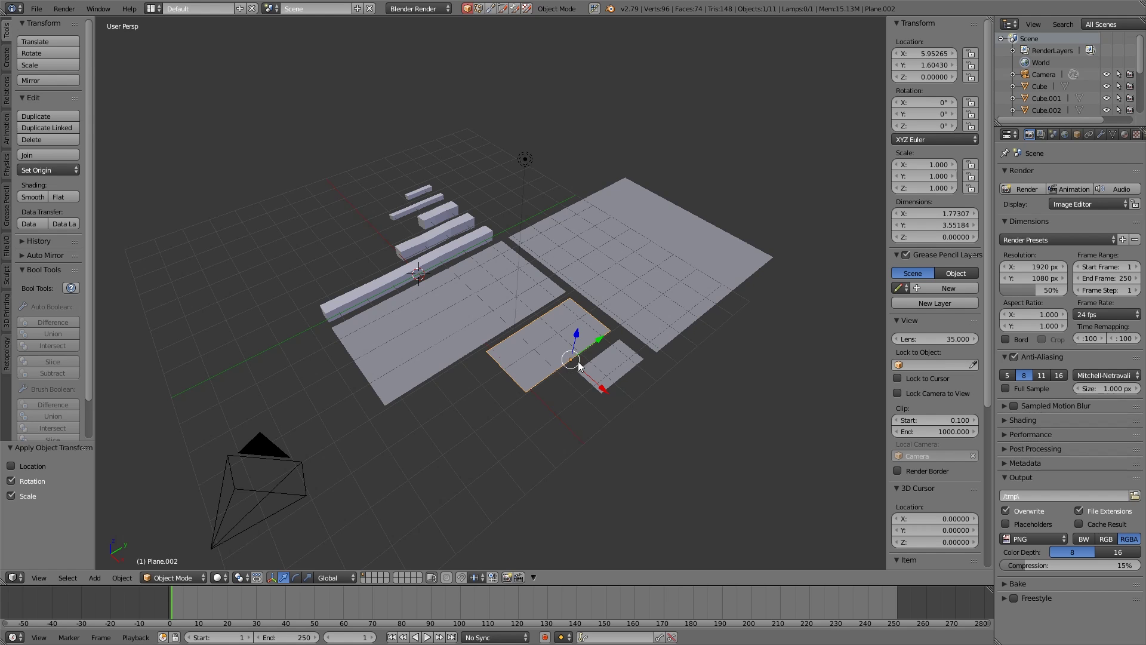
key(r)
key(y)
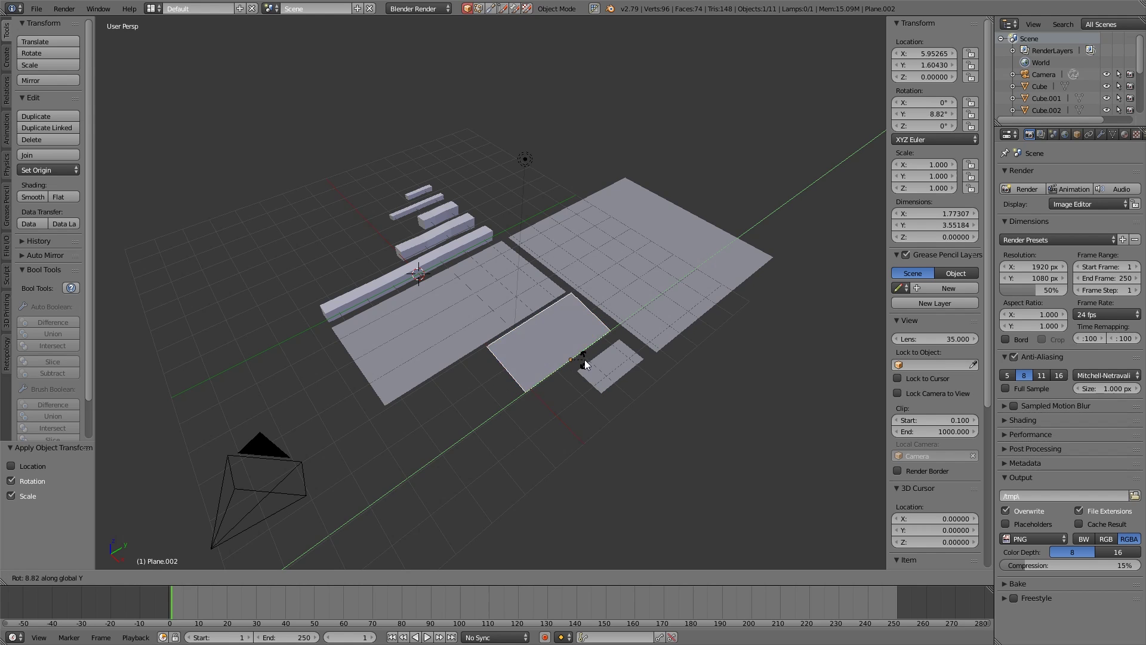
right_click(582, 361)
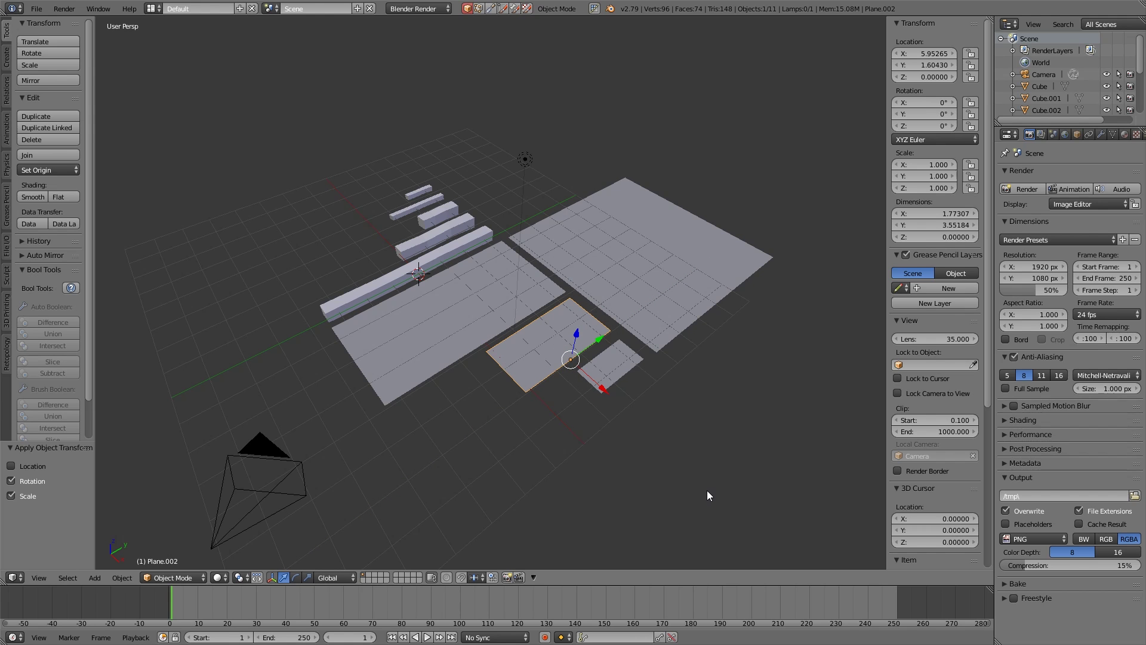
- Remove the timeline by joining the 3D viewport over its area
key(Home)
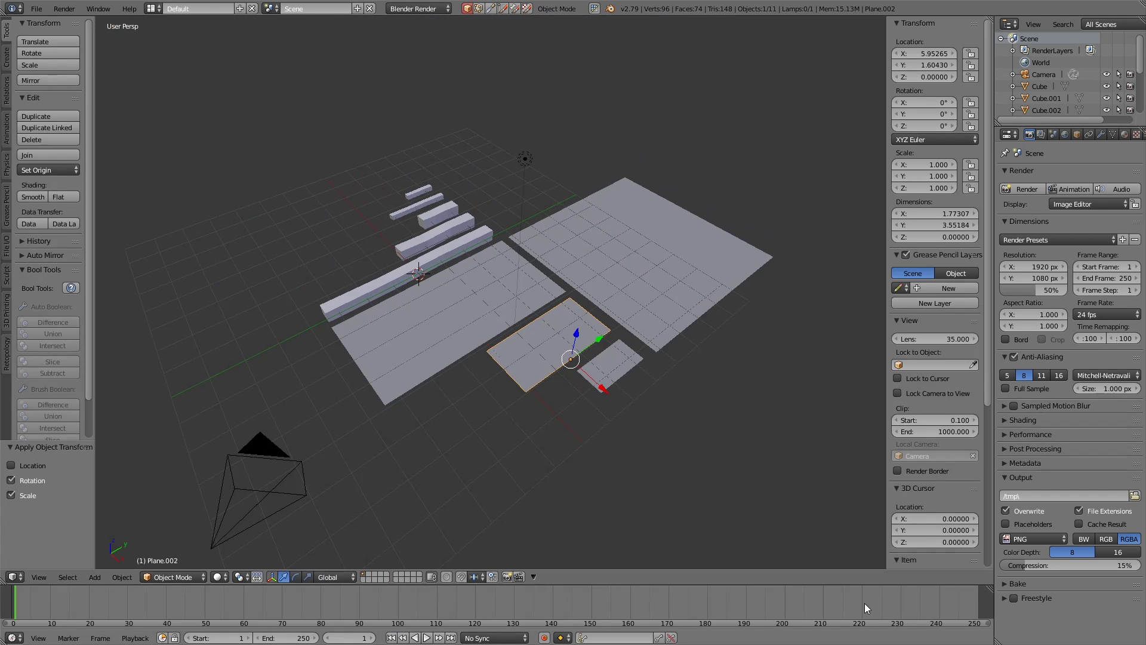
right_click(837, 583)
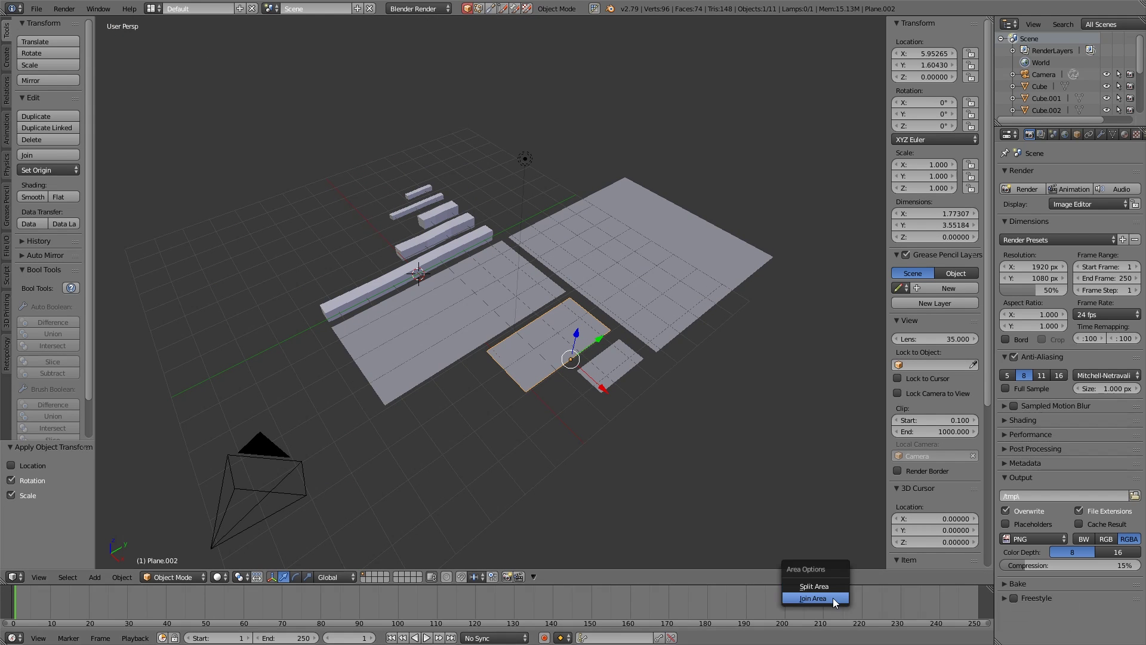
click(833, 597)
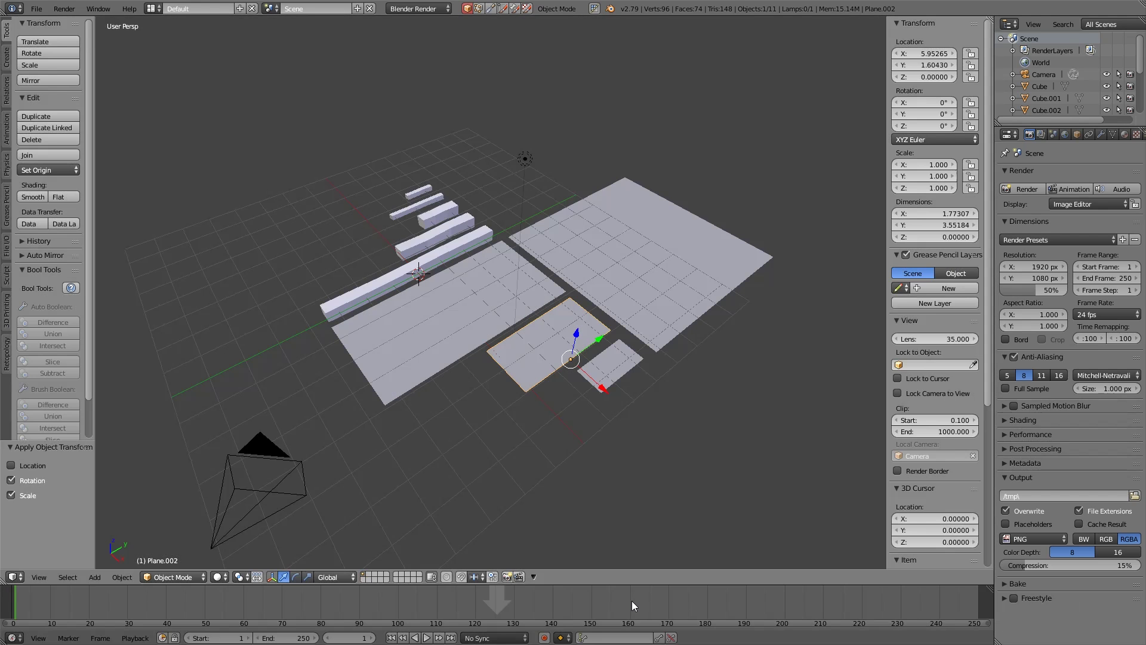
click(632, 601)
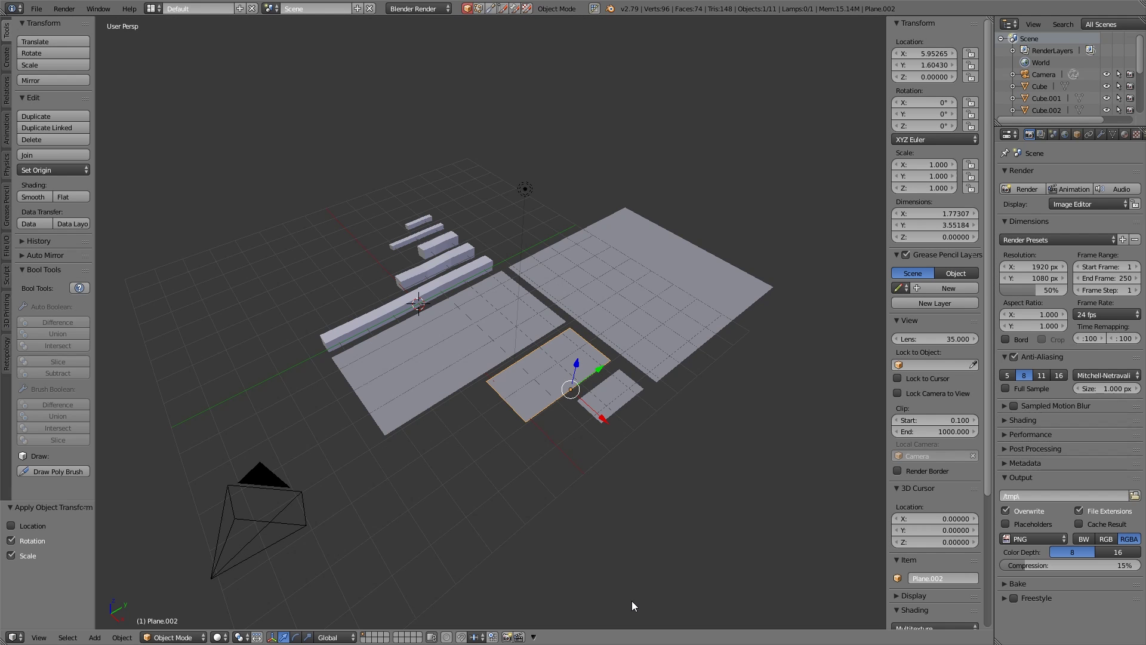
- Split the viewport to add an image editor above a node editor, and hide the properties sidebars
drag(989, 21, 600, 63)
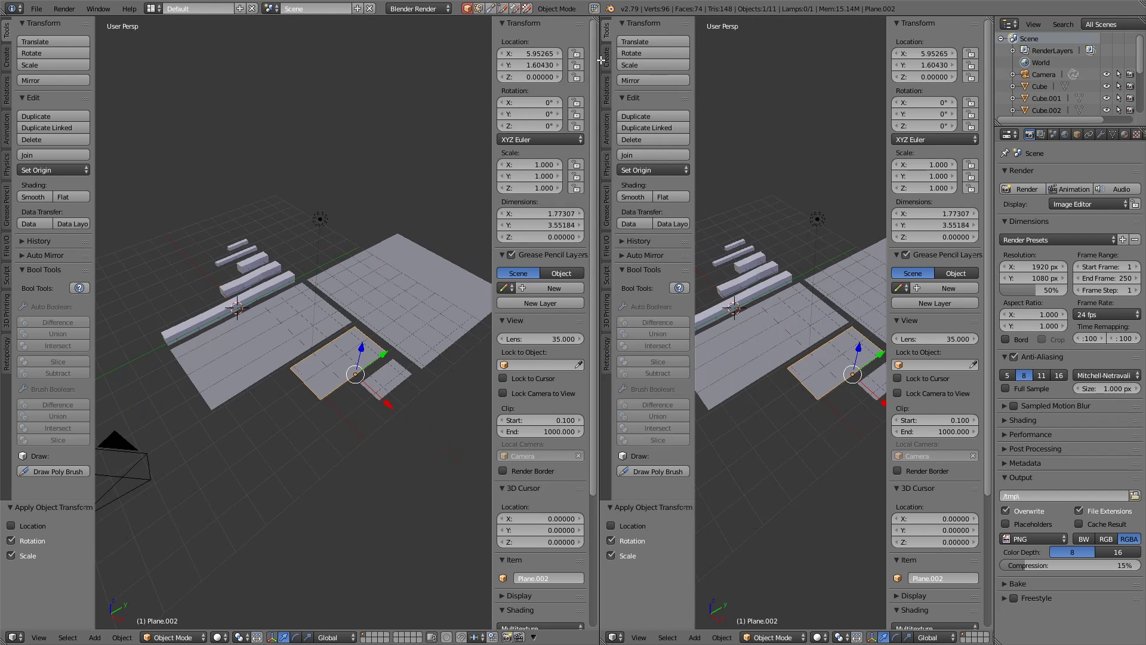
drag(989, 21, 794, 319)
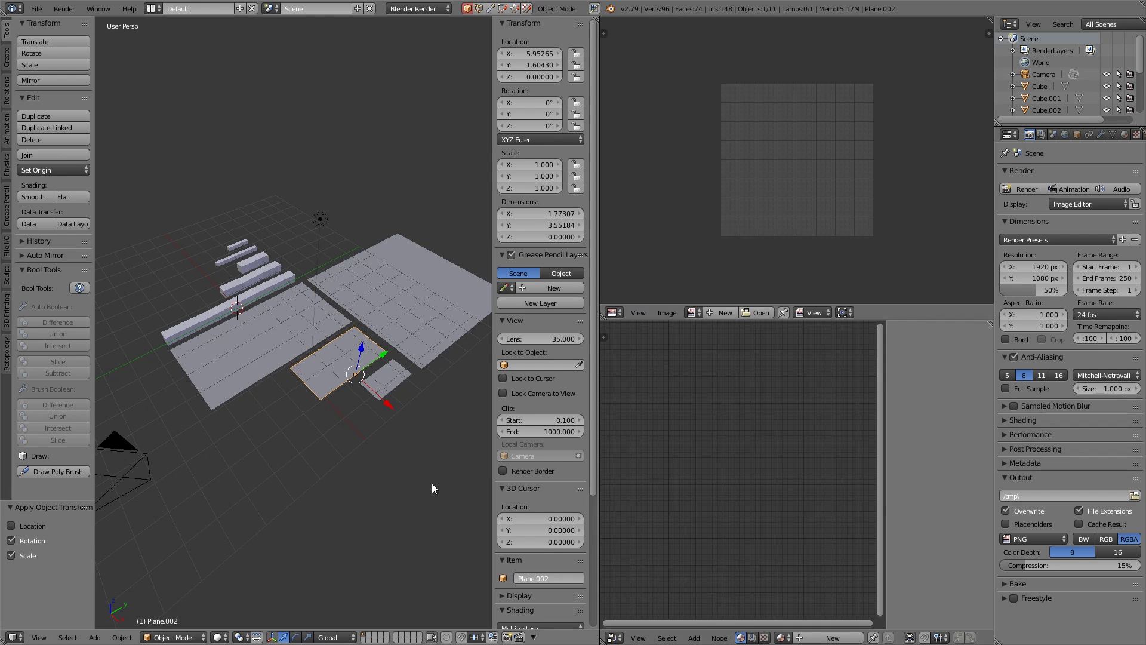
key(n)
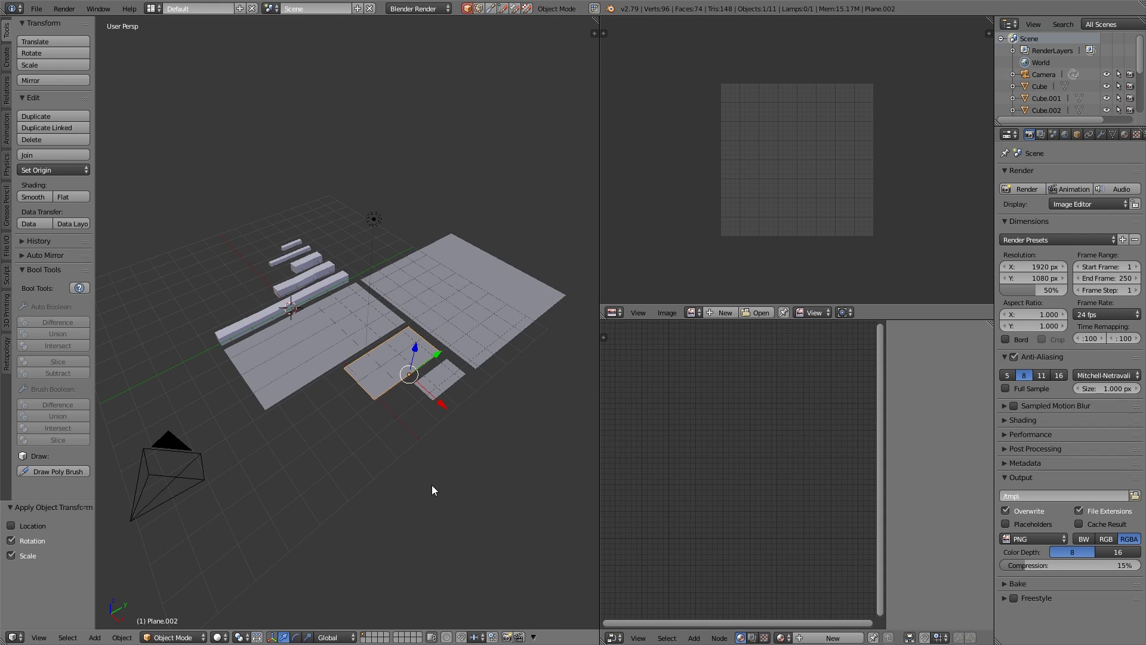
key(n)
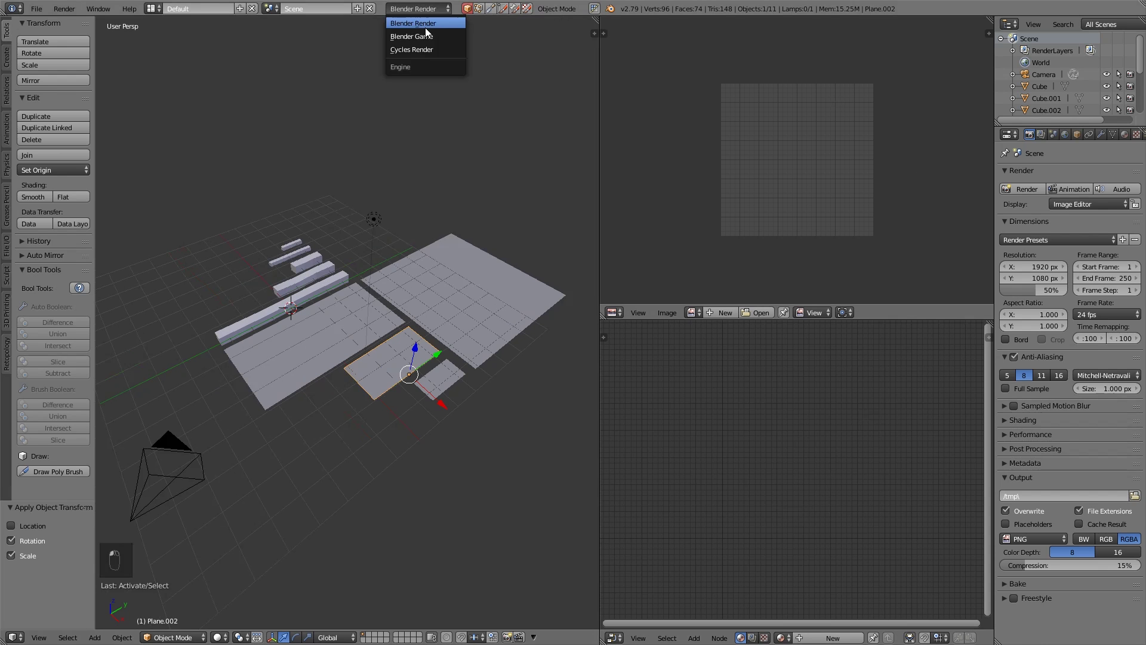
- Set the render engine to Cycles Render and unwrap the medium-sized plane's whole mesh
click(431, 50)
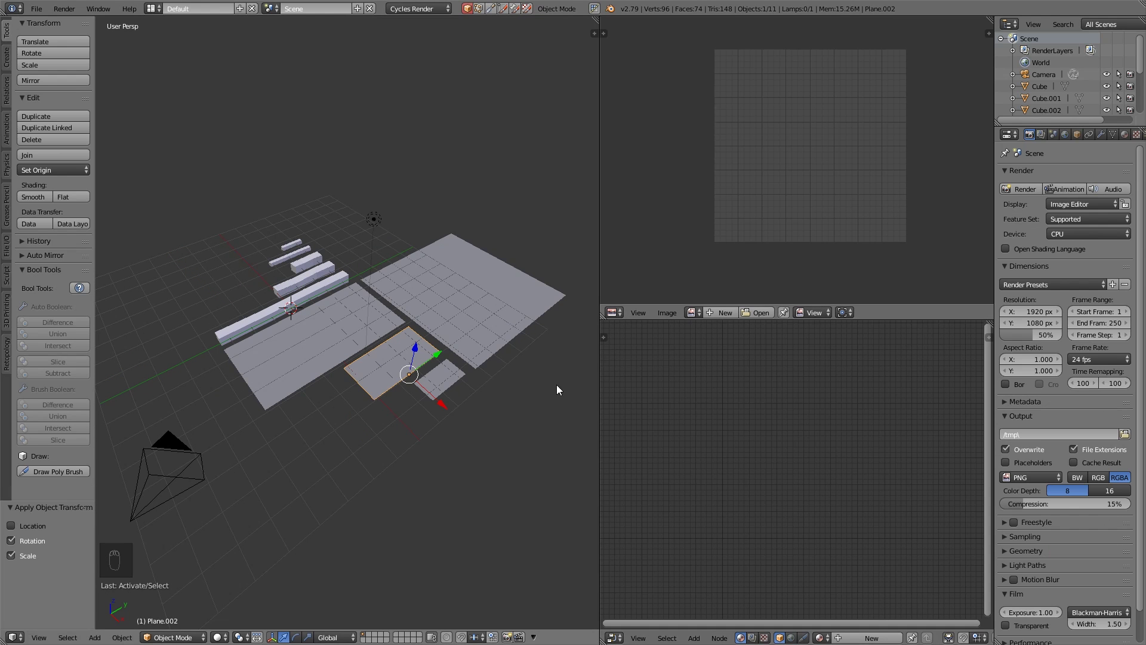
key(Tab)
key(ctrl+Tab)
click(410, 380)
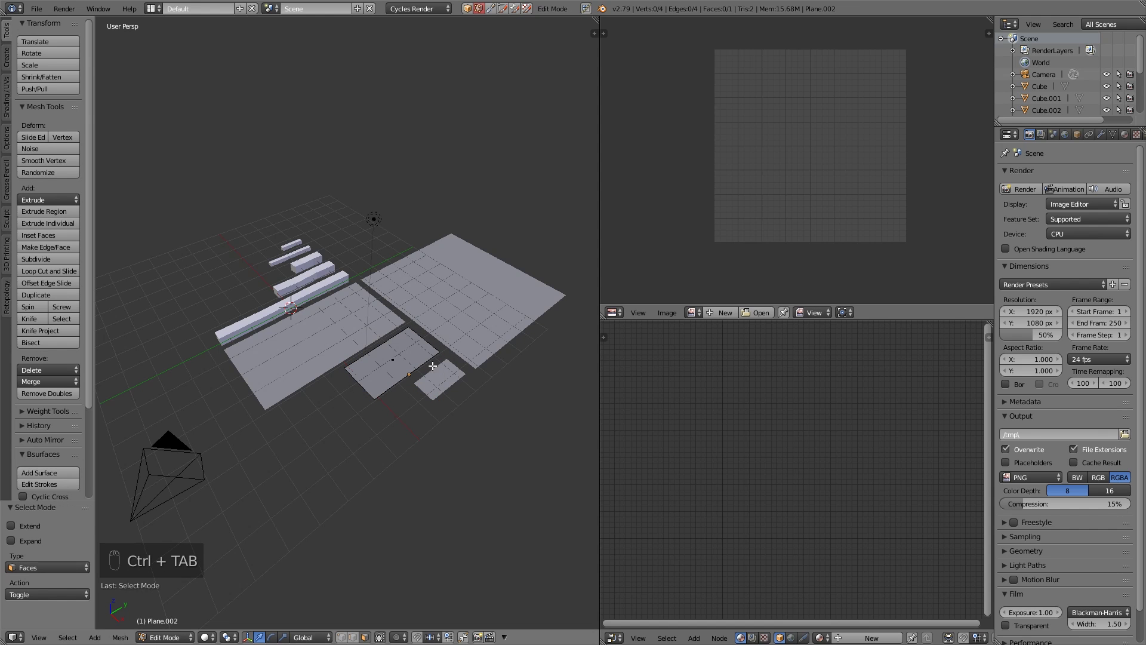
key(a)
key(u)
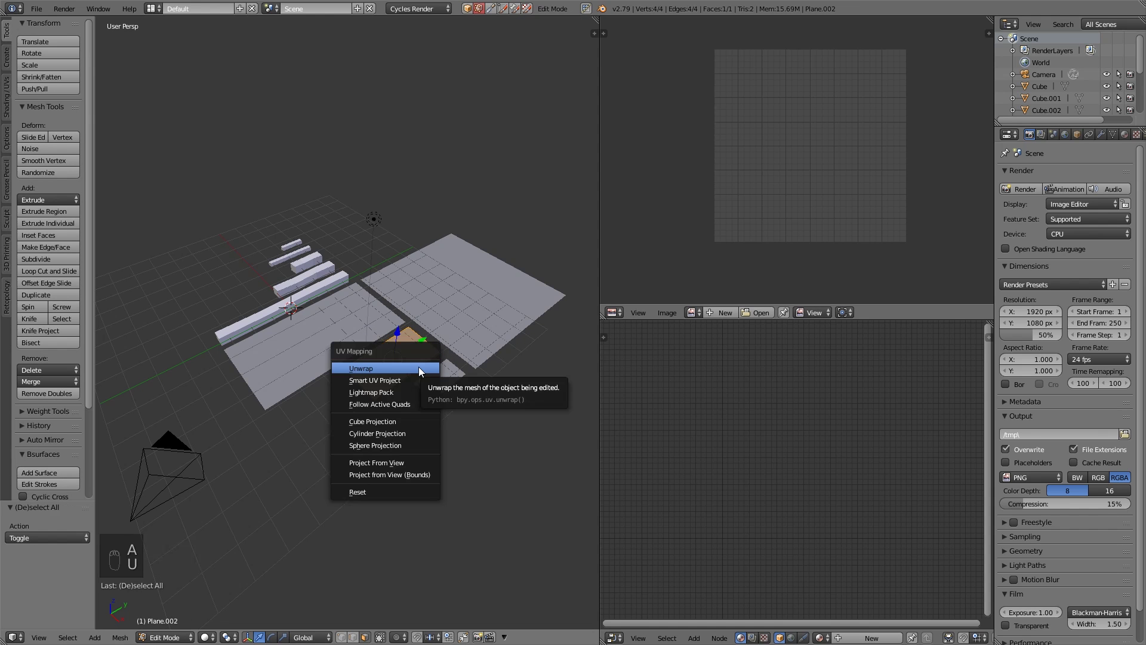
click(419, 366)
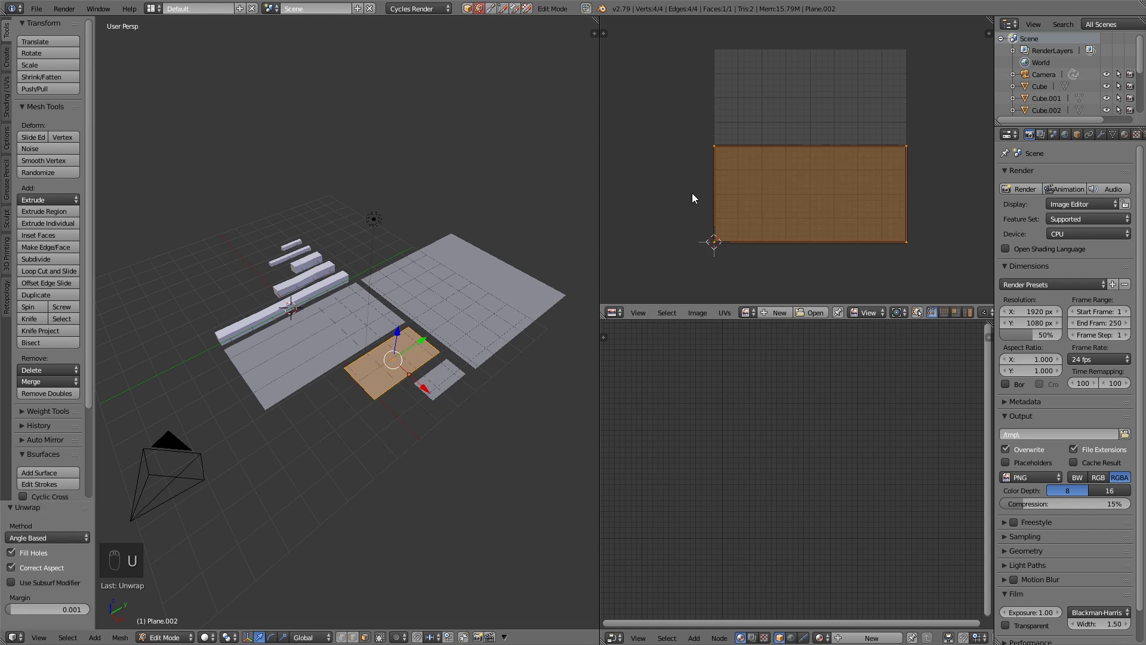
click(866, 638)
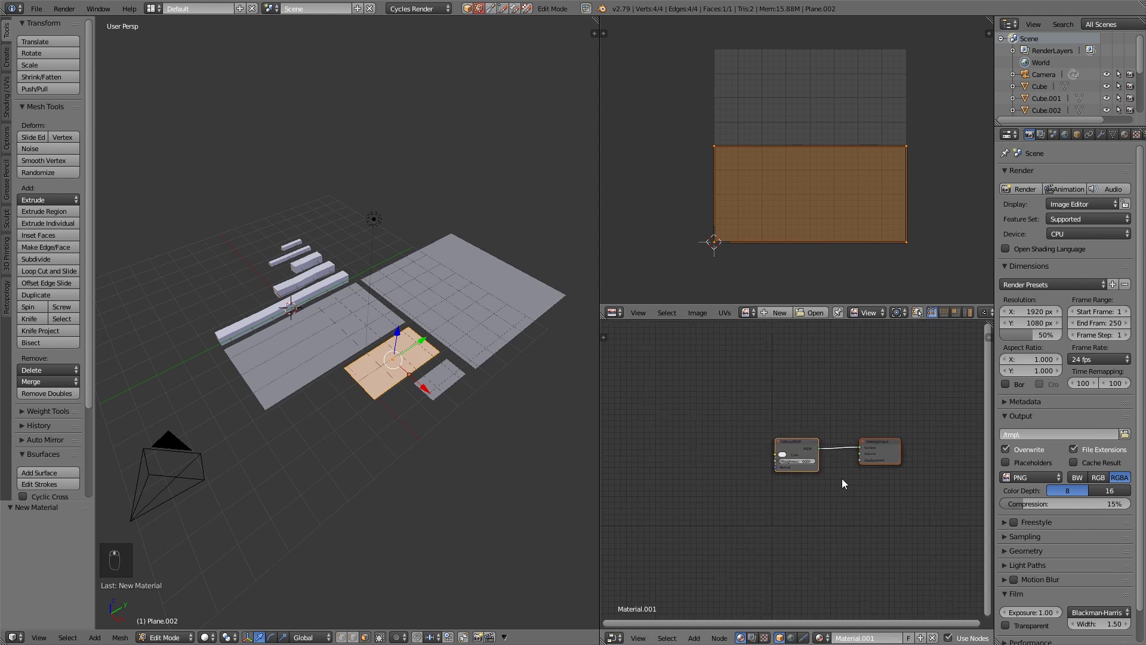
scroll(843, 484, up, 1)
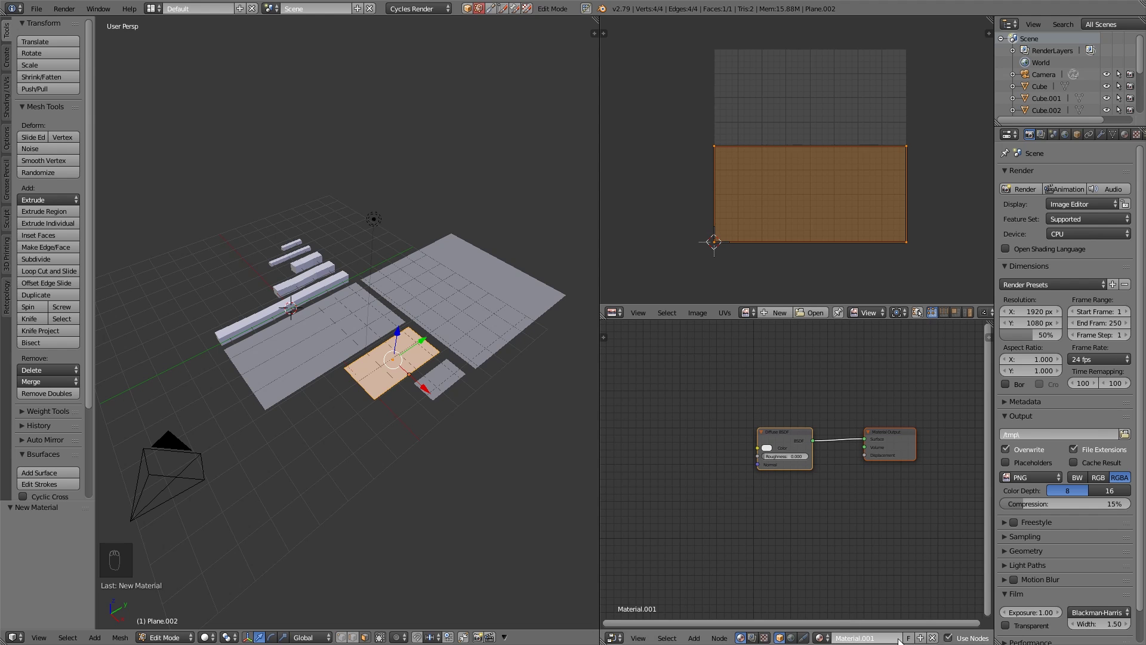
click(933, 638)
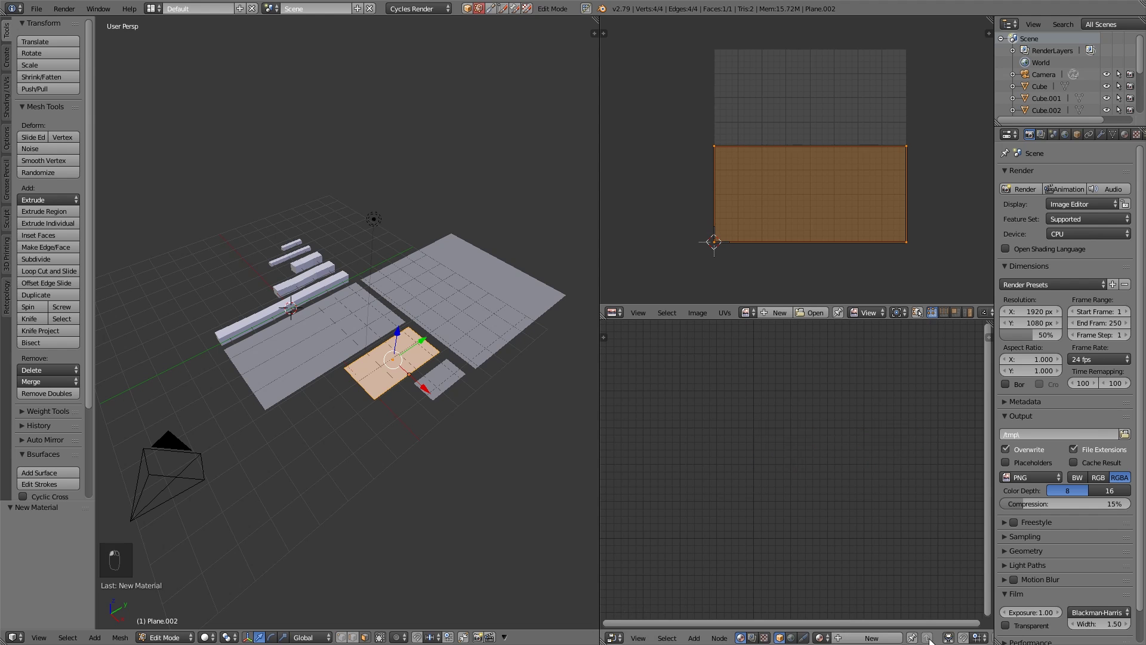
- Create a new material for the medium-sized plane and connect the TexturesCom_DoorsMedieval0616_1_M image from the blender stuff folder to its Diffuse colour
click(873, 638)
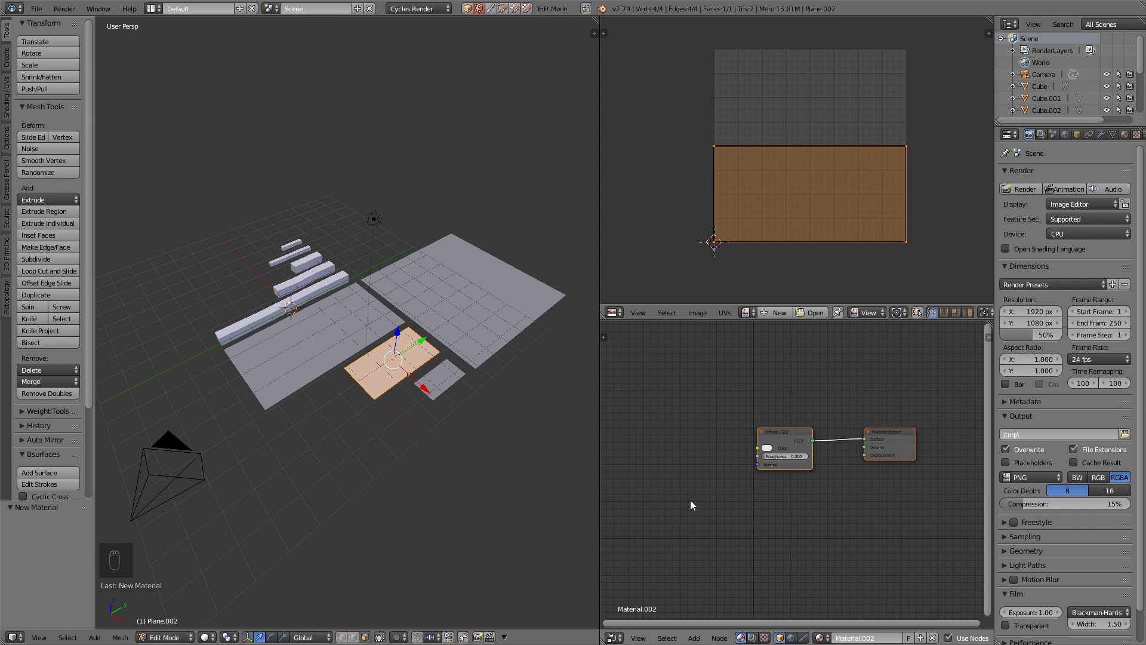
key(alt+Tab)
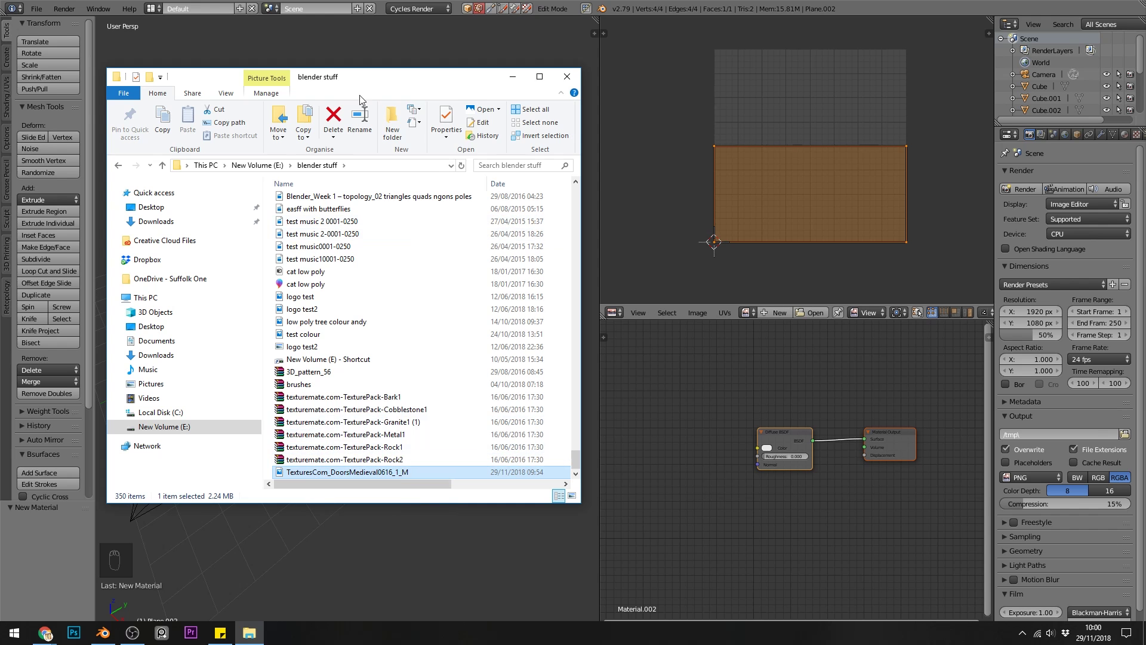
drag(308, 475, 758, 449)
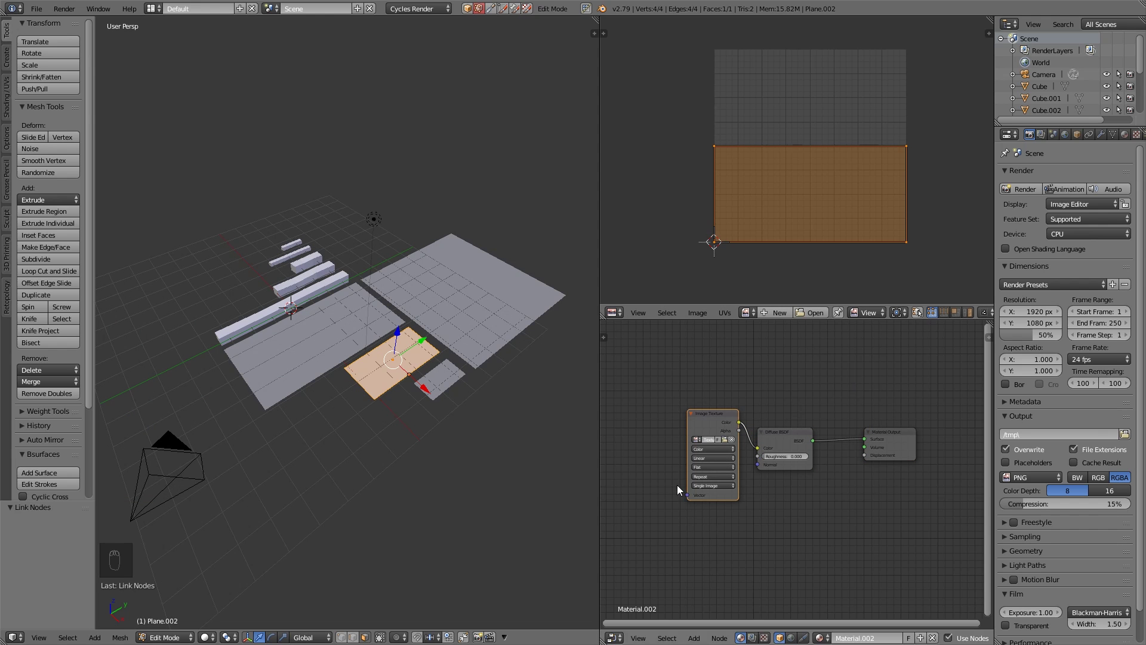
- Set the viewport shading to Texture and frame the medium-sized plane to inspect its door texture
click(206, 637)
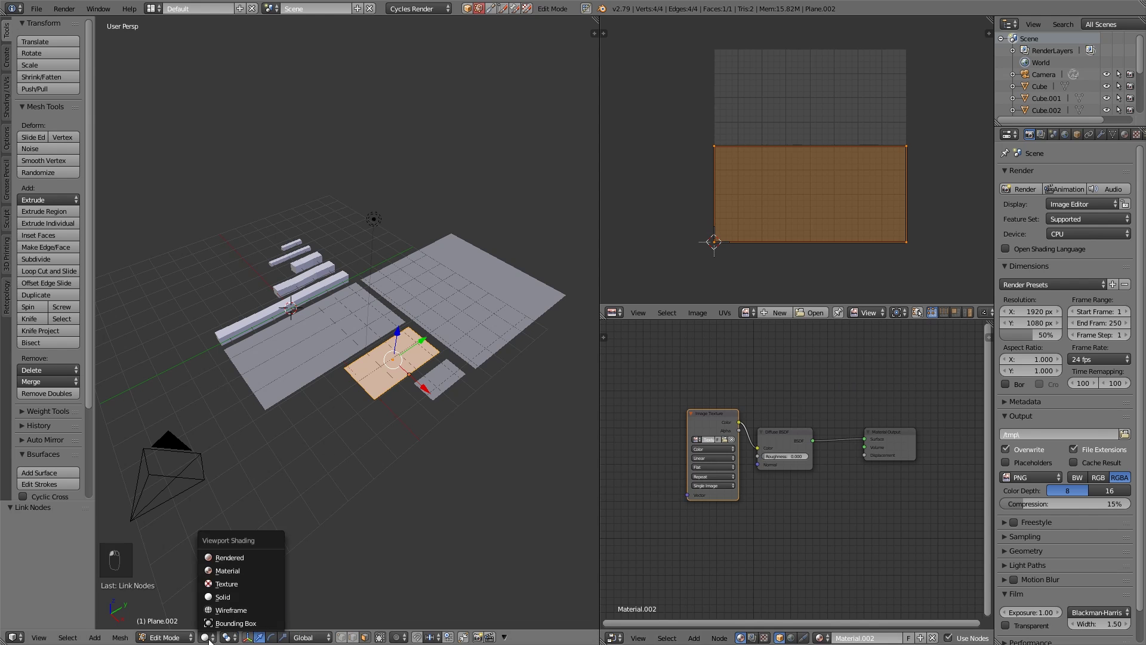
click(227, 583)
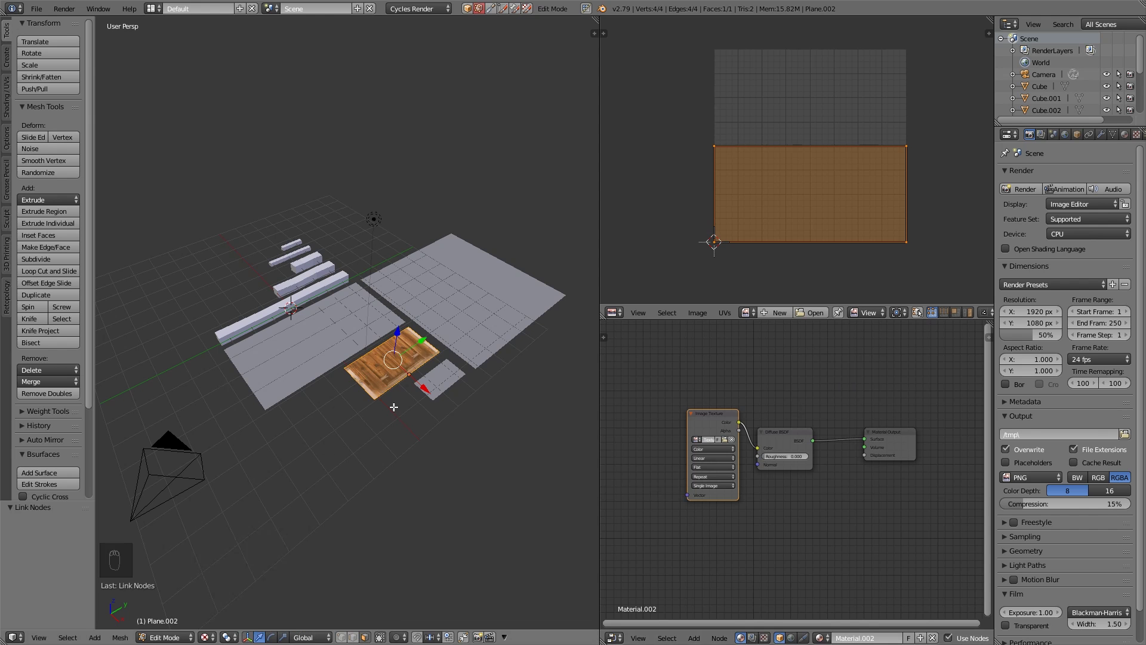
key(KP_Decimal)
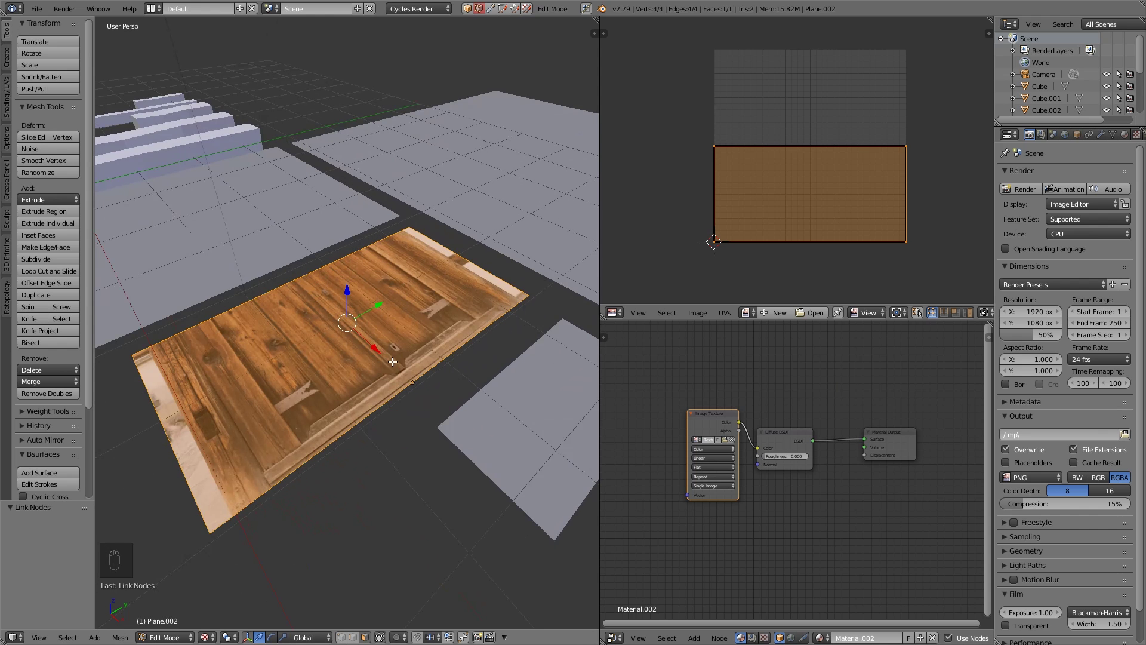
mouse_move(392, 362)
middle_down()
mouse_move(446, 358)
mouse_move(440, 379)
mouse_move(412, 365)
middle_up()
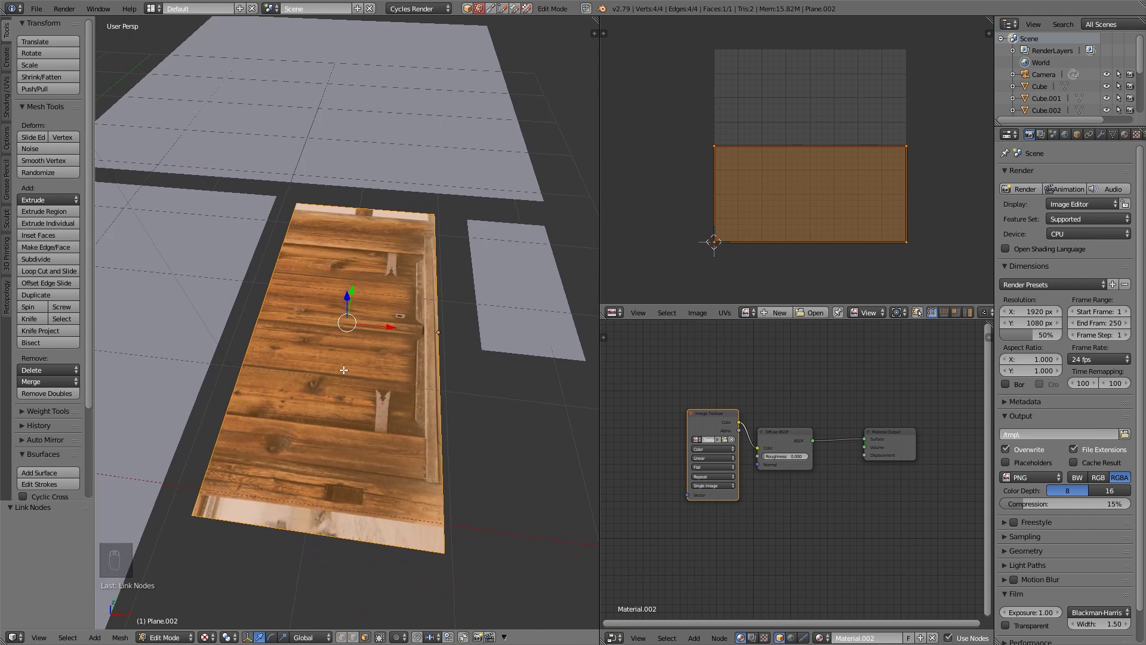
- Display TexturesCom_DoorsMedieval0616_1_M.jpg behind the plane's UV layout, with the whole door photo in view
click(751, 313)
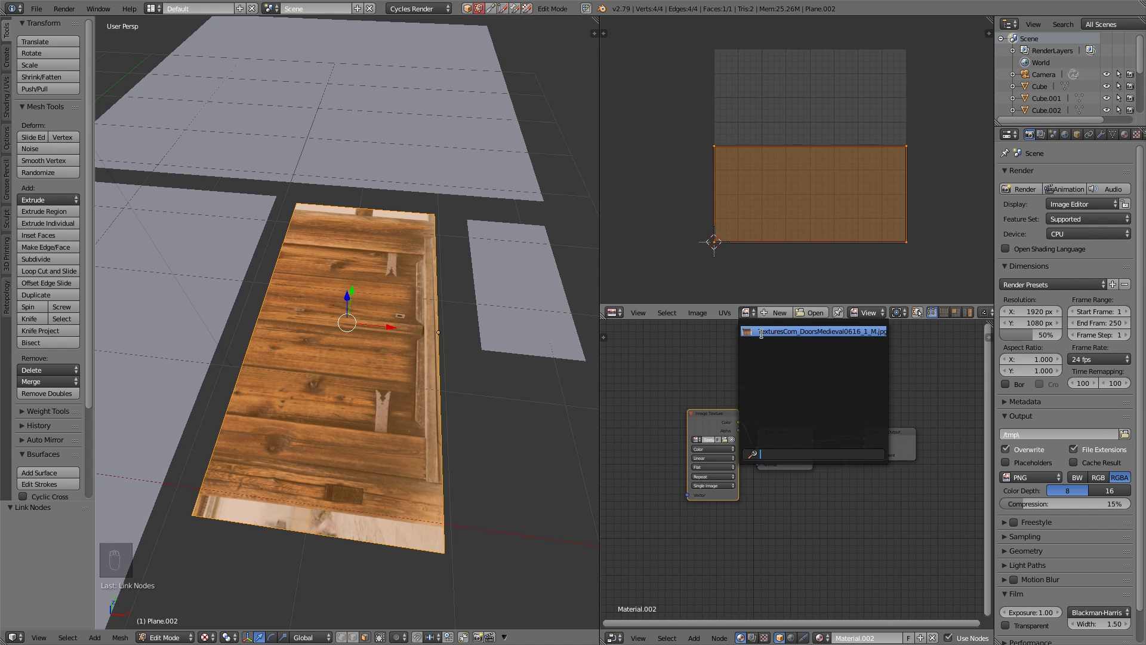
click(767, 333)
scroll(786, 232, down, 3)
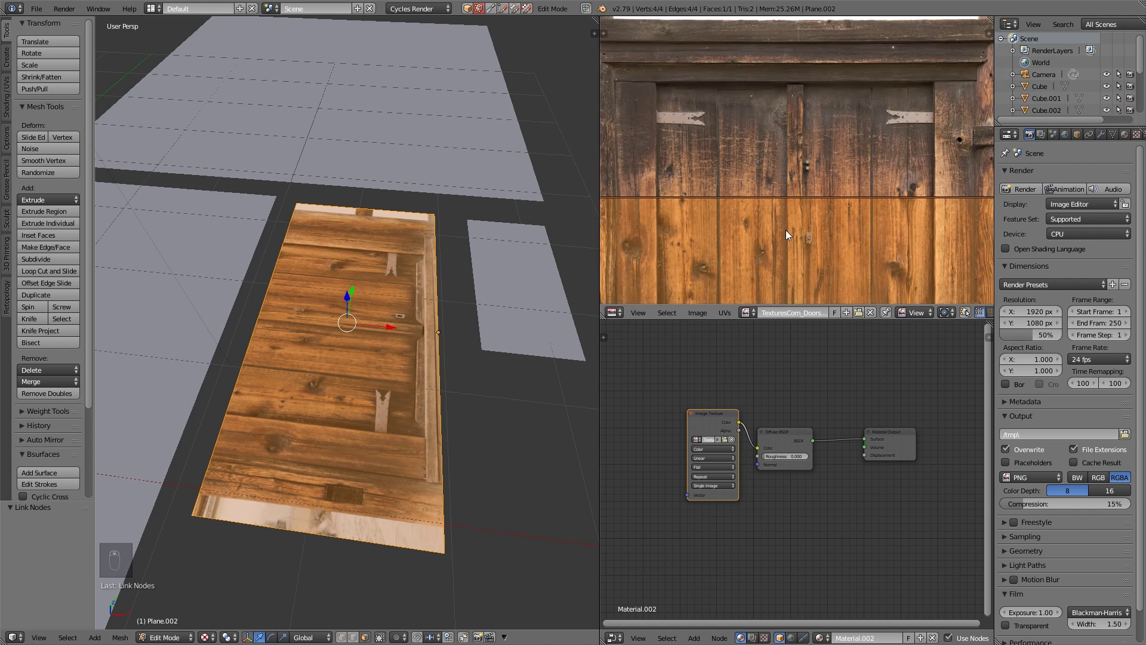
scroll(786, 230, down, 1)
middle_drag(786, 230, 784, 206)
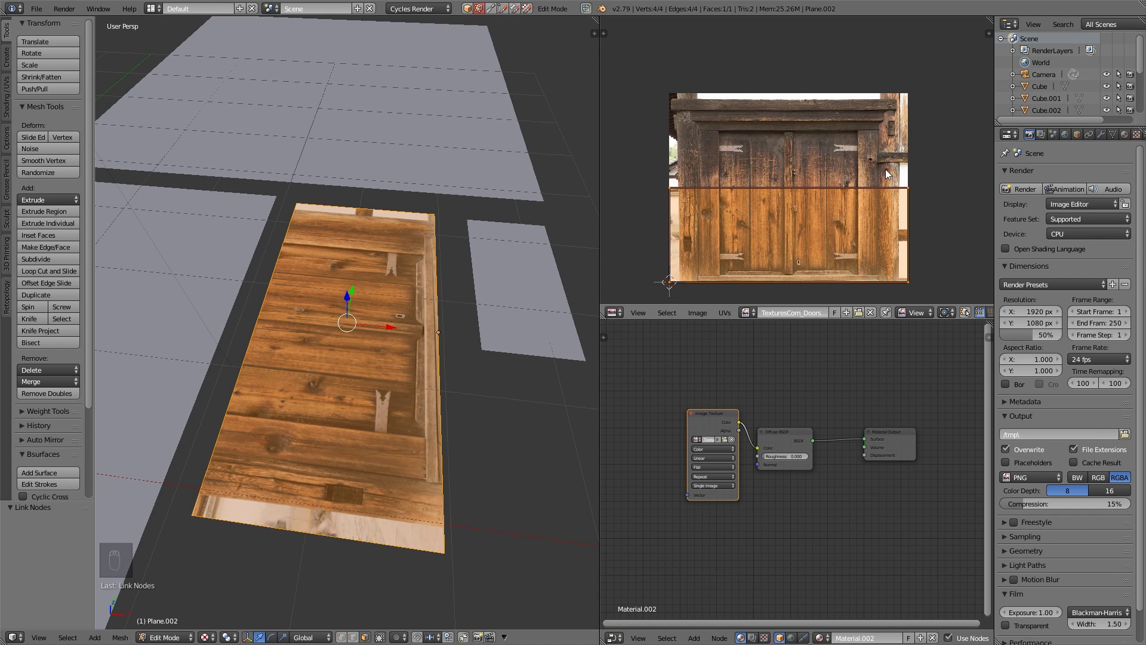
- Rotate the plane's UV face 90° and scale it uniformly to about 0.61
text(r90)
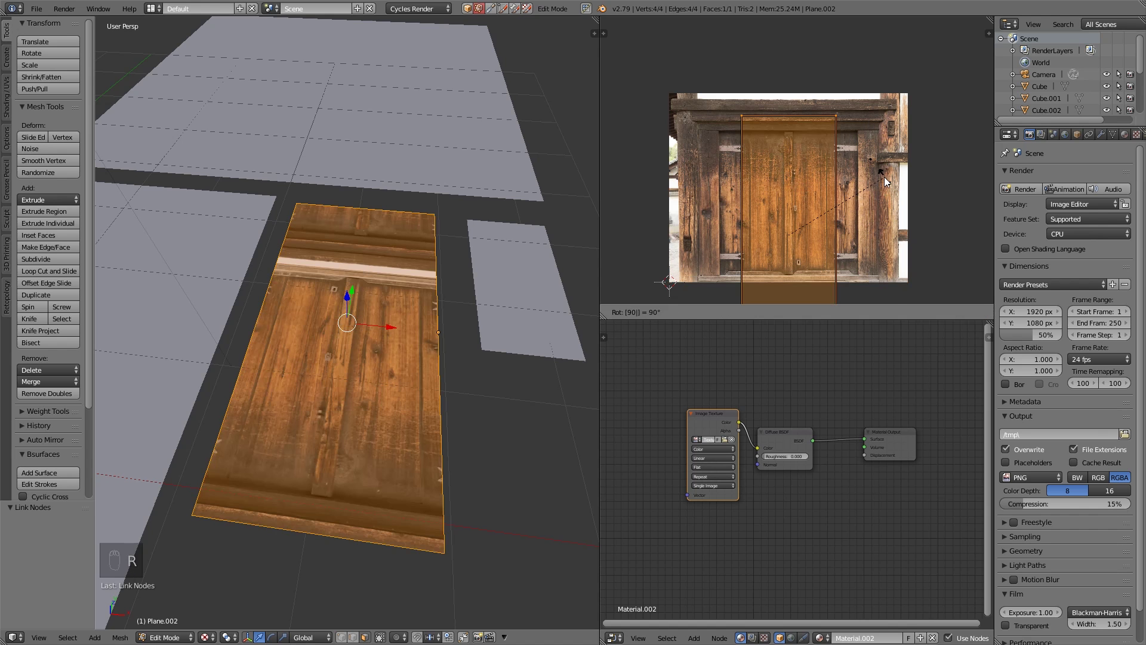
key(Return)
key(s)
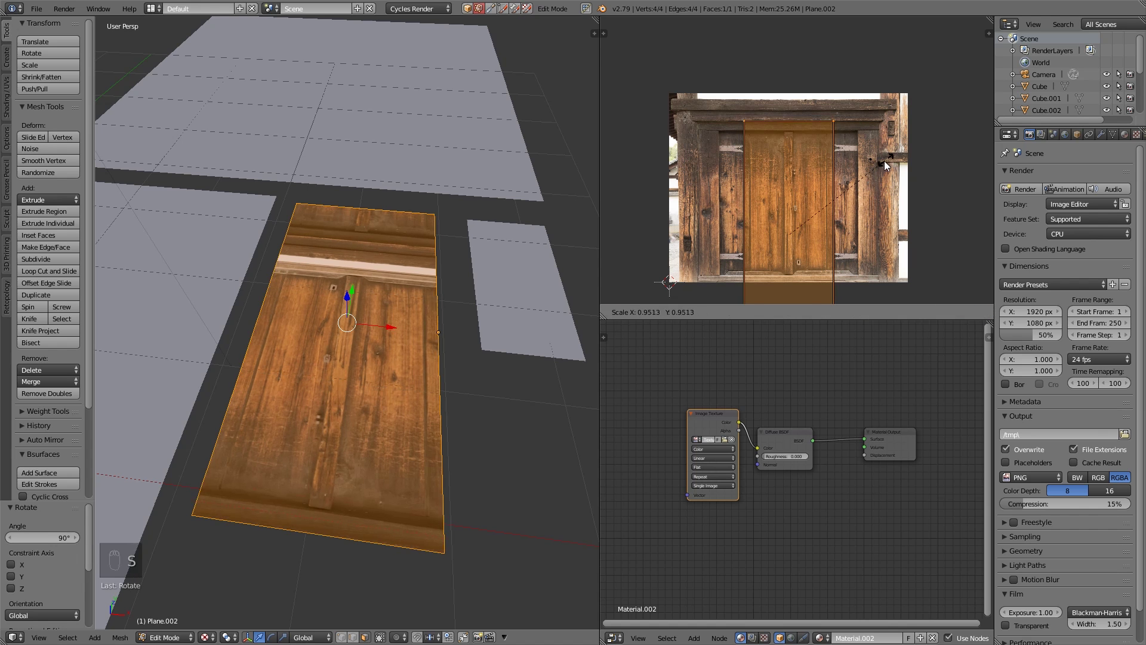
click(852, 187)
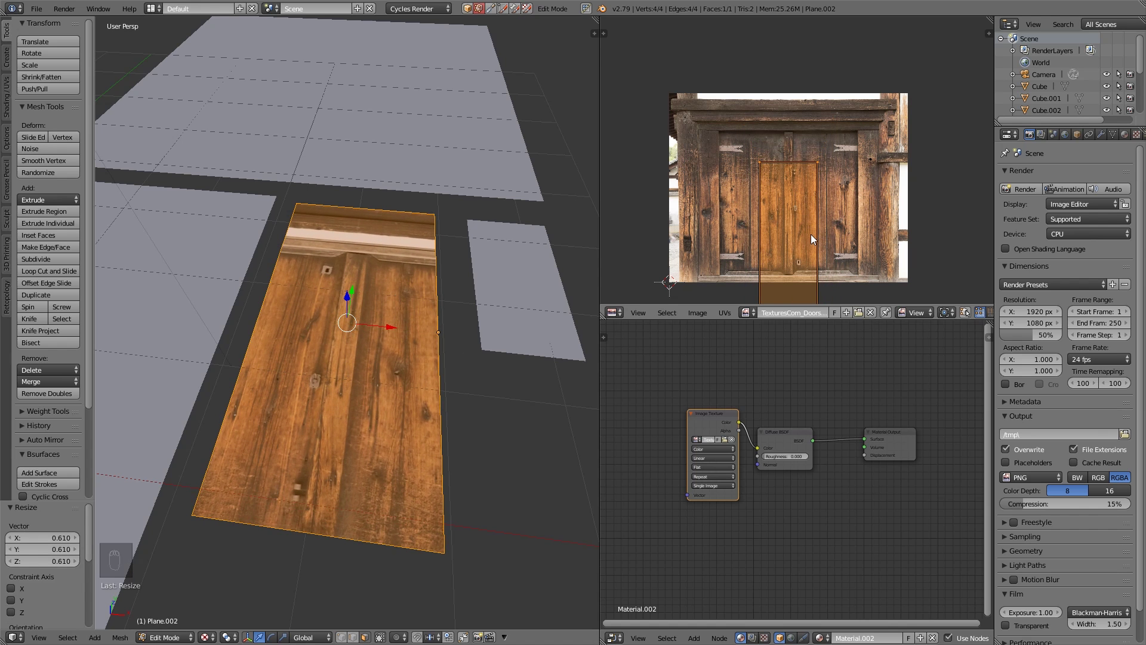
- Move the UV face onto the right-hand door leaf and widen it along X by a factor of about 1.145
key(g)
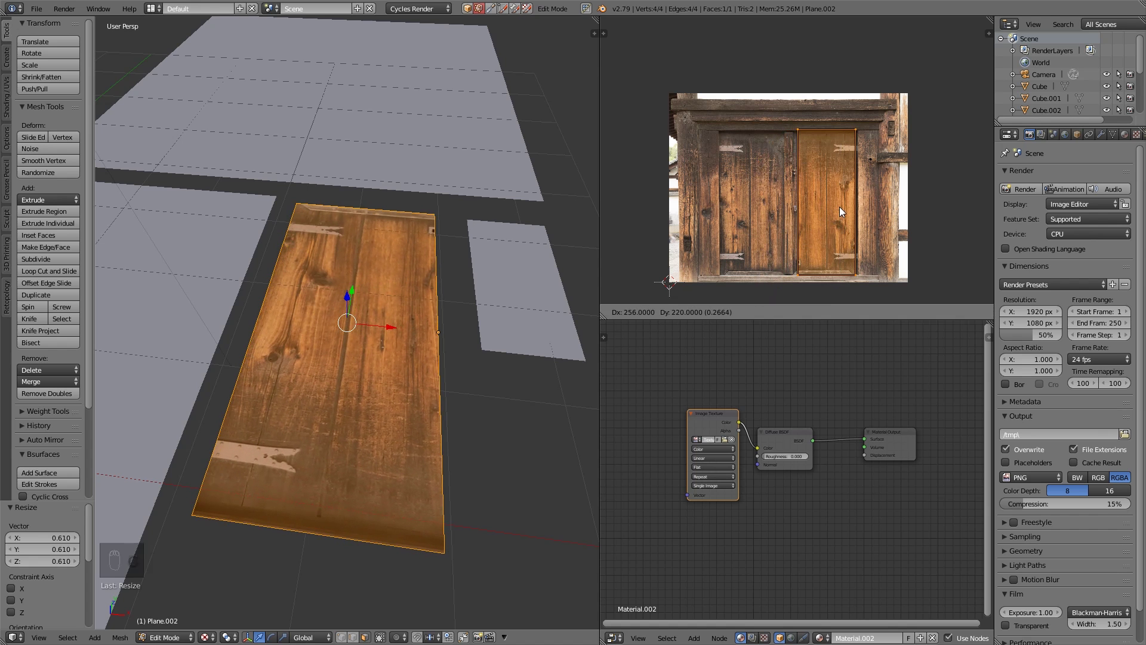
click(839, 206)
key(s)
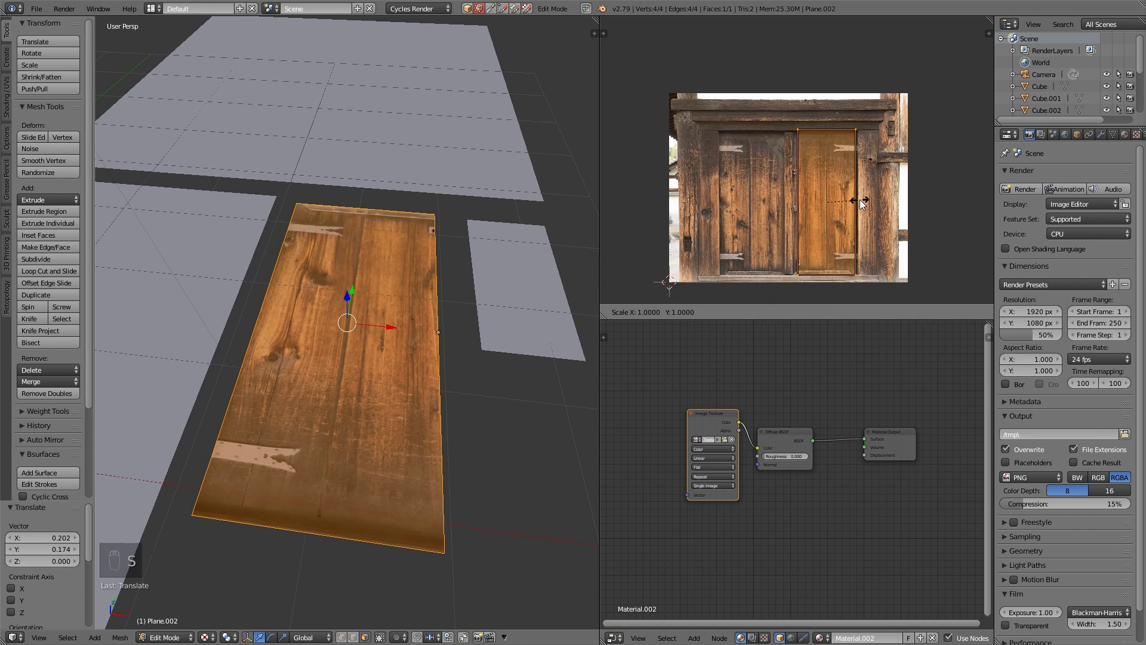
key(x)
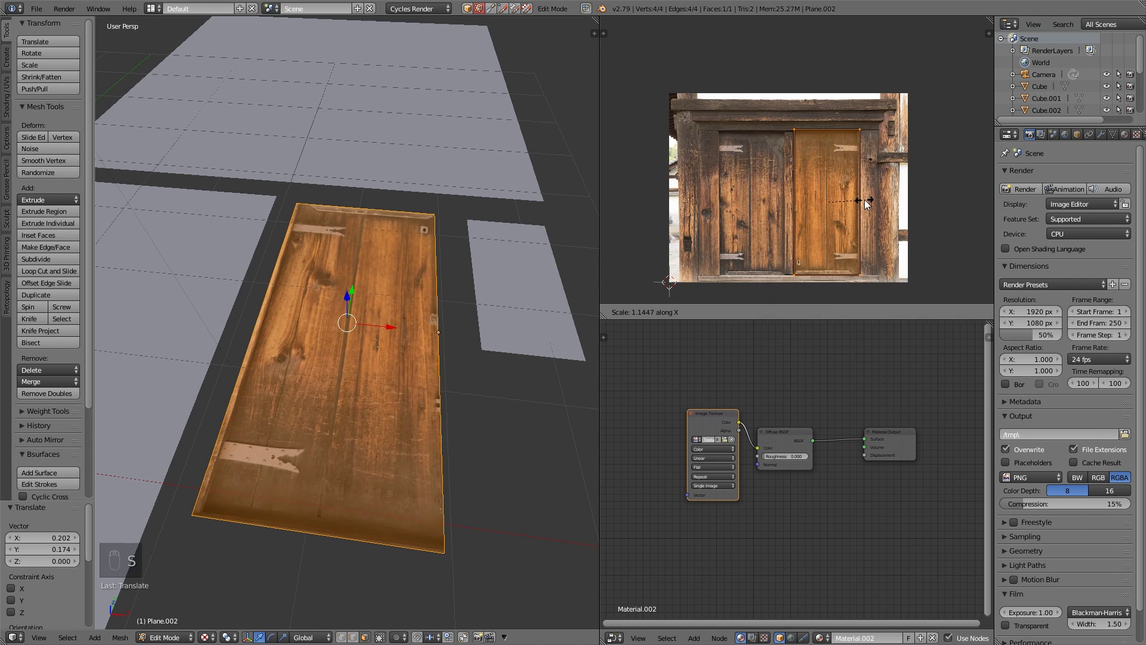
click(865, 200)
- Fit the UV face to the door leaf by moving its top edge about -0.014 along Y and its right edge about -0.006 along X
scroll(873, 252, up, 2)
right_click(850, 58)
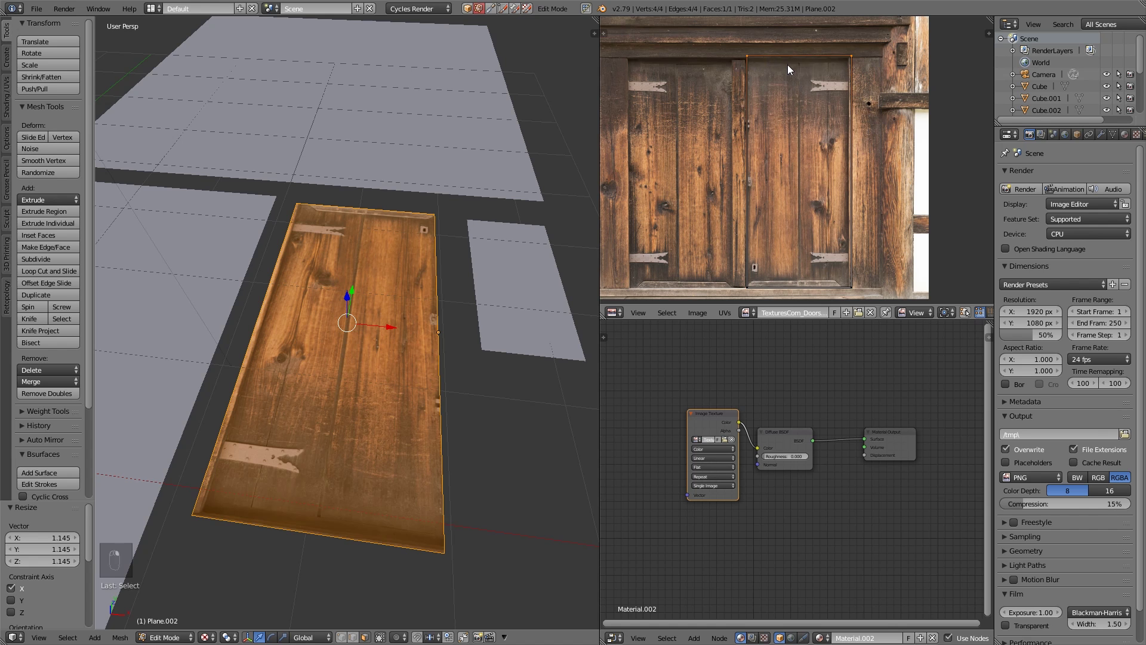
key(g)
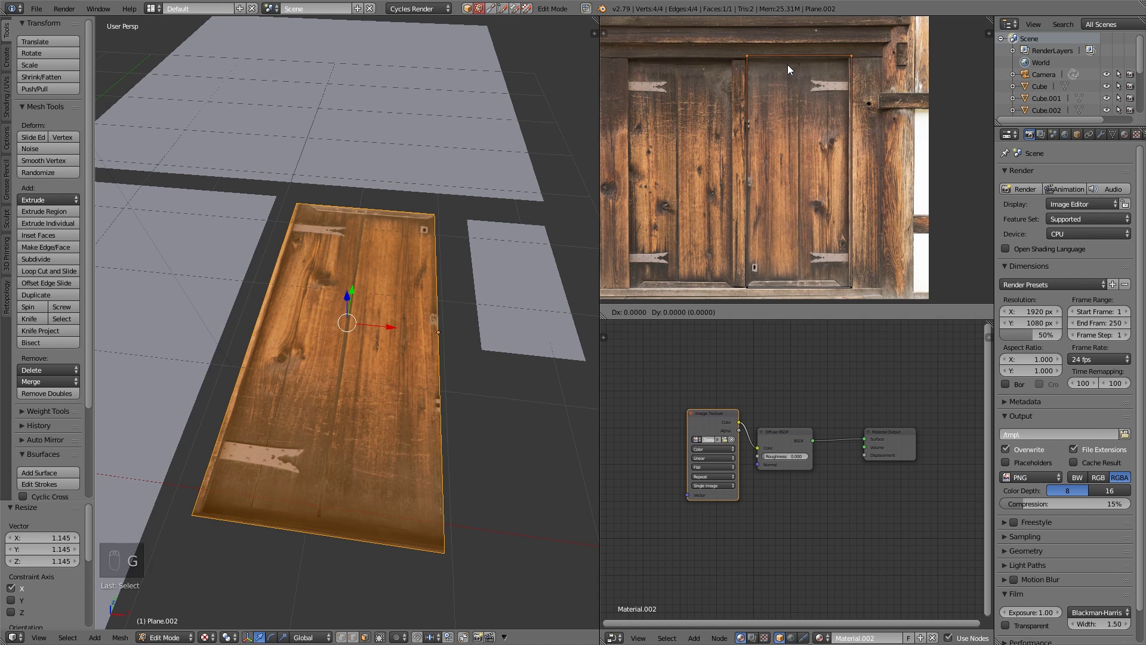
key(y)
click(787, 69)
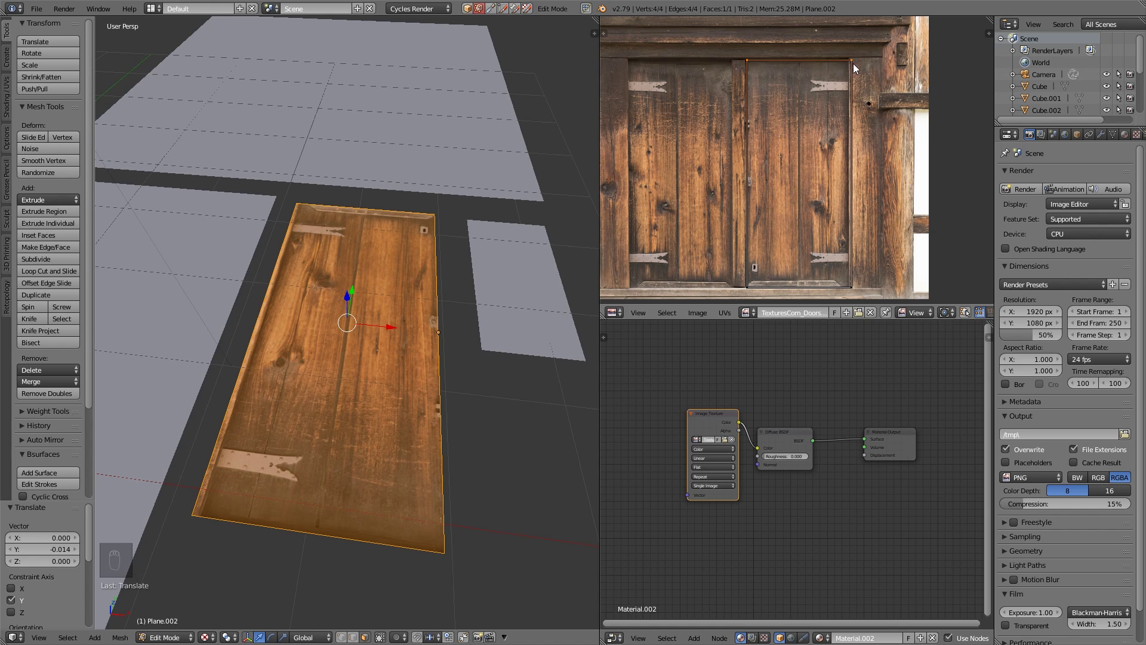
shift+right_click(852, 288)
key(g)
key(x)
click(850, 287)
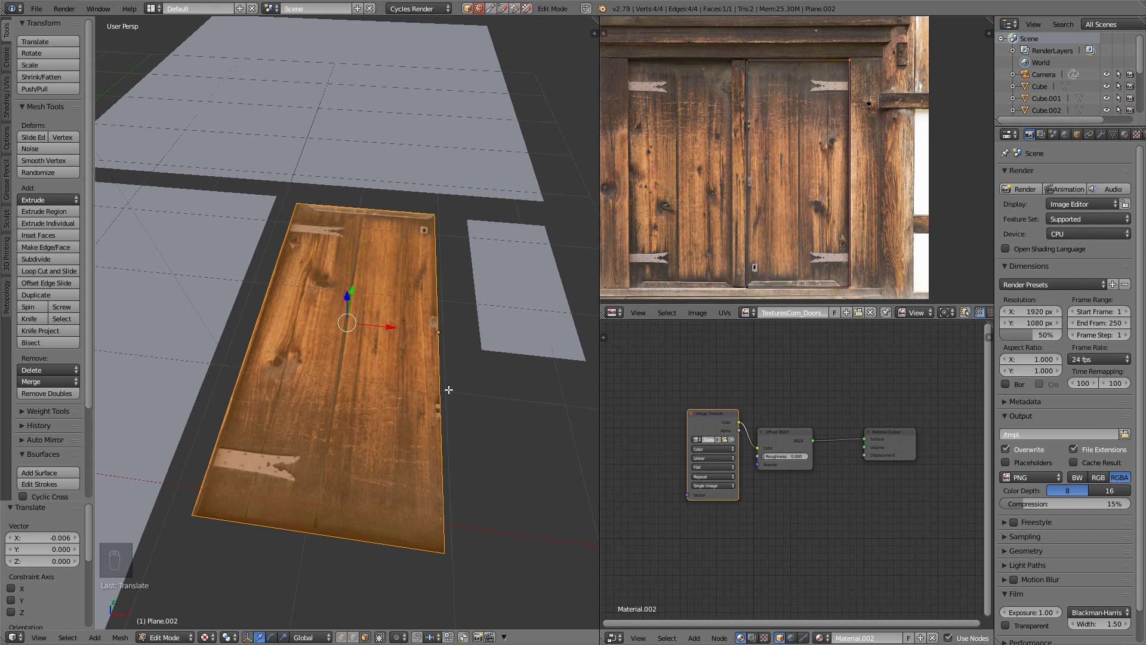
- Return to Object Mode and select the longest beam
middle_drag(448, 391, 443, 483)
scroll(425, 418, down, 4)
key(Tab)
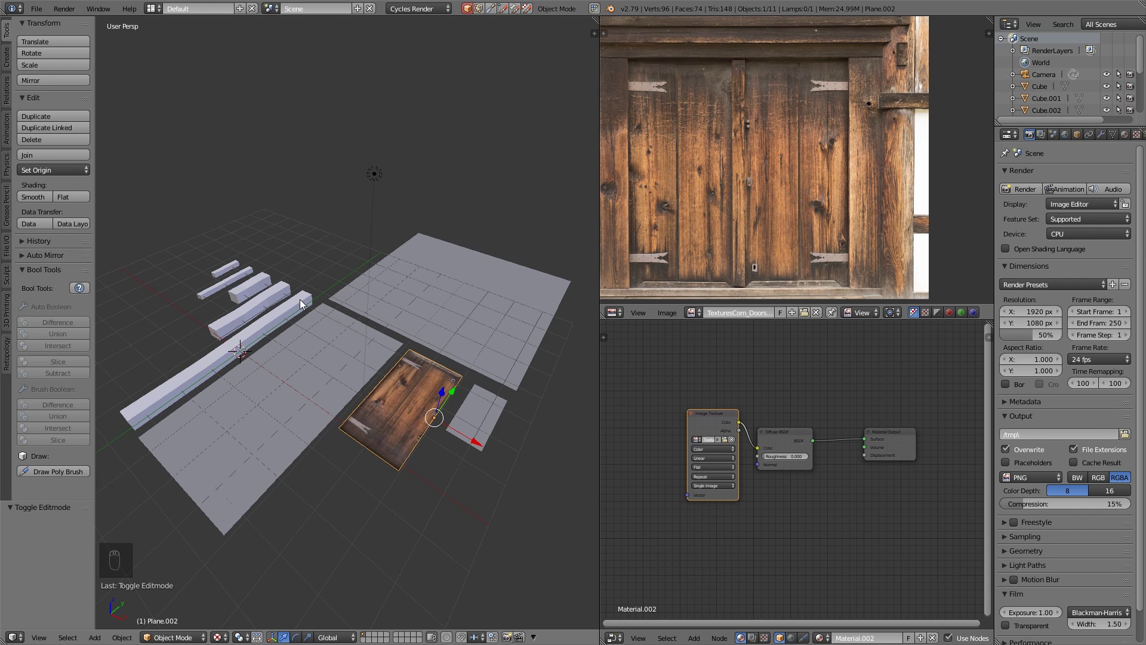
right_click(261, 327)
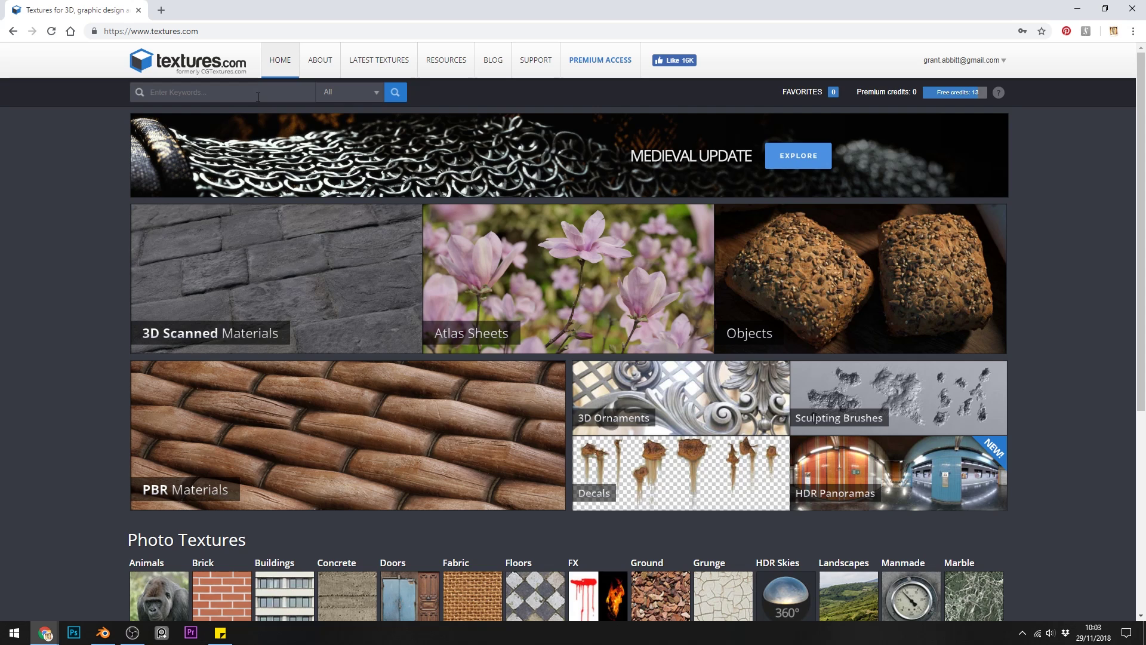
- Switch to textures.com in the browser, search for "wooden beams" and browse the resulting photos
text(w)
text(oo)
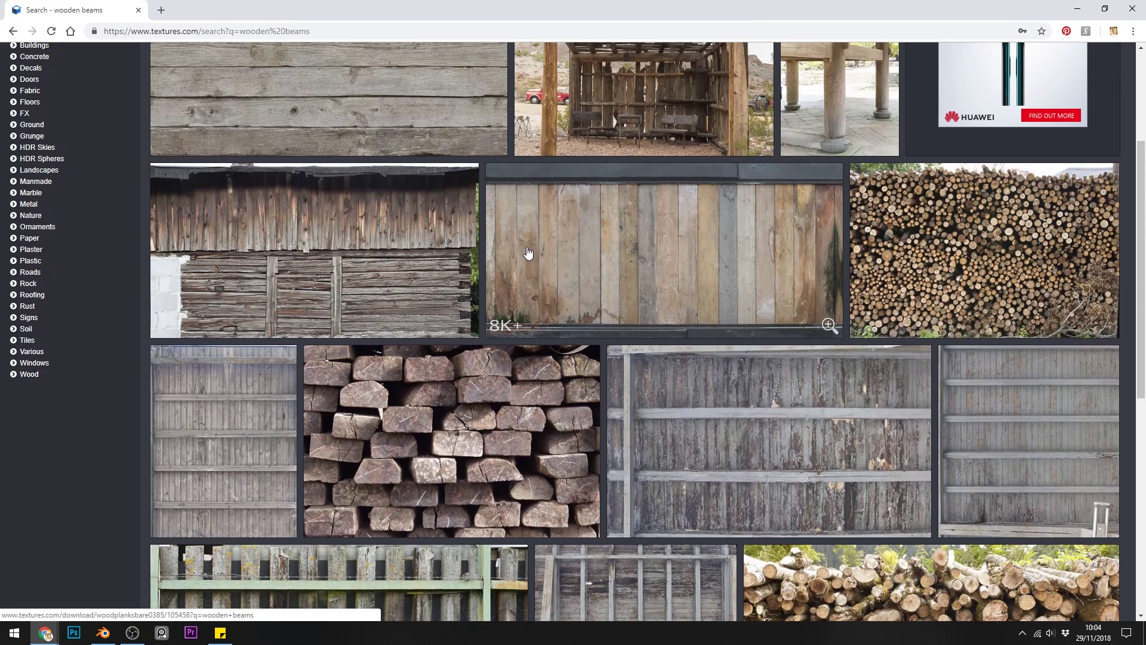
scroll(538, 304, up, 3)
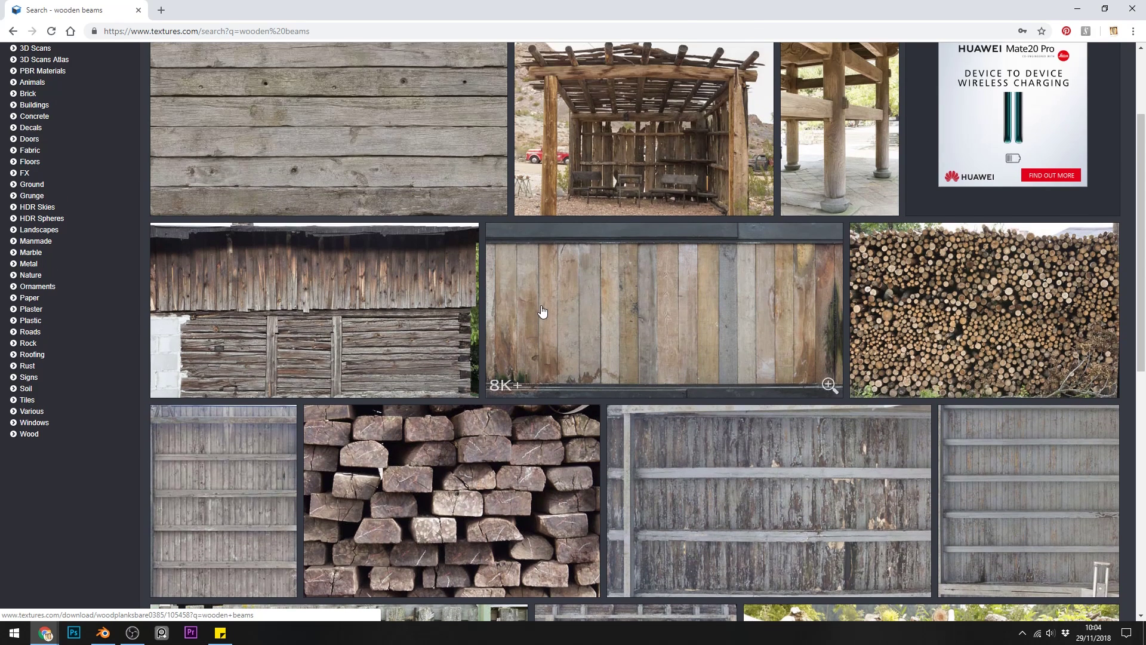
scroll(541, 307, down, 2)
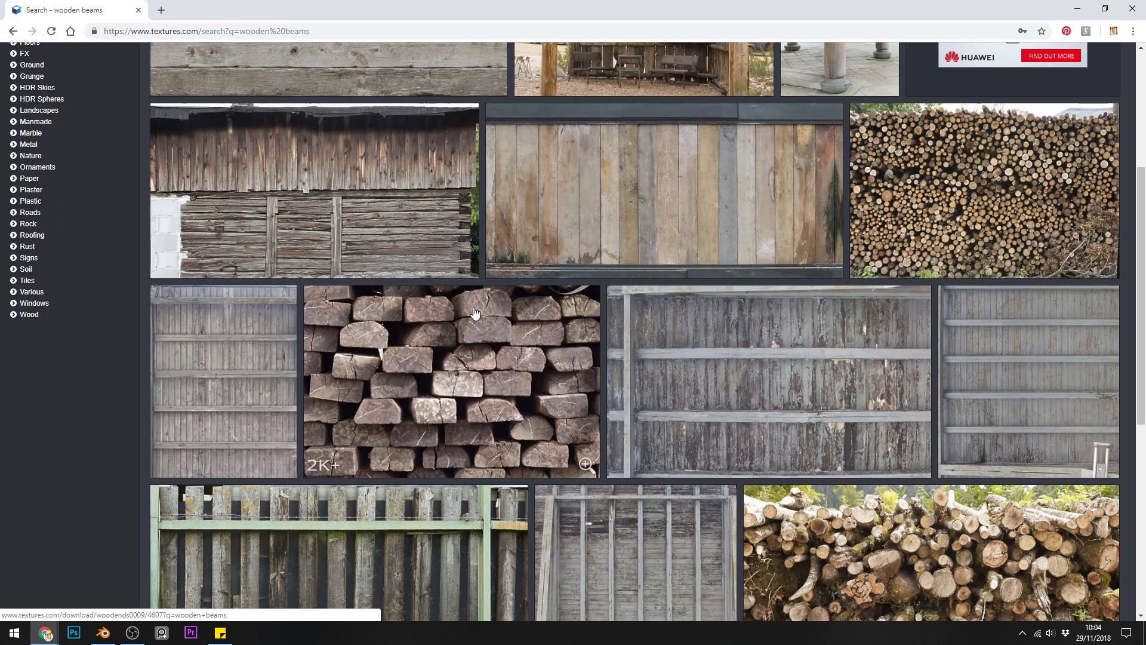
scroll(517, 316, up, 3)
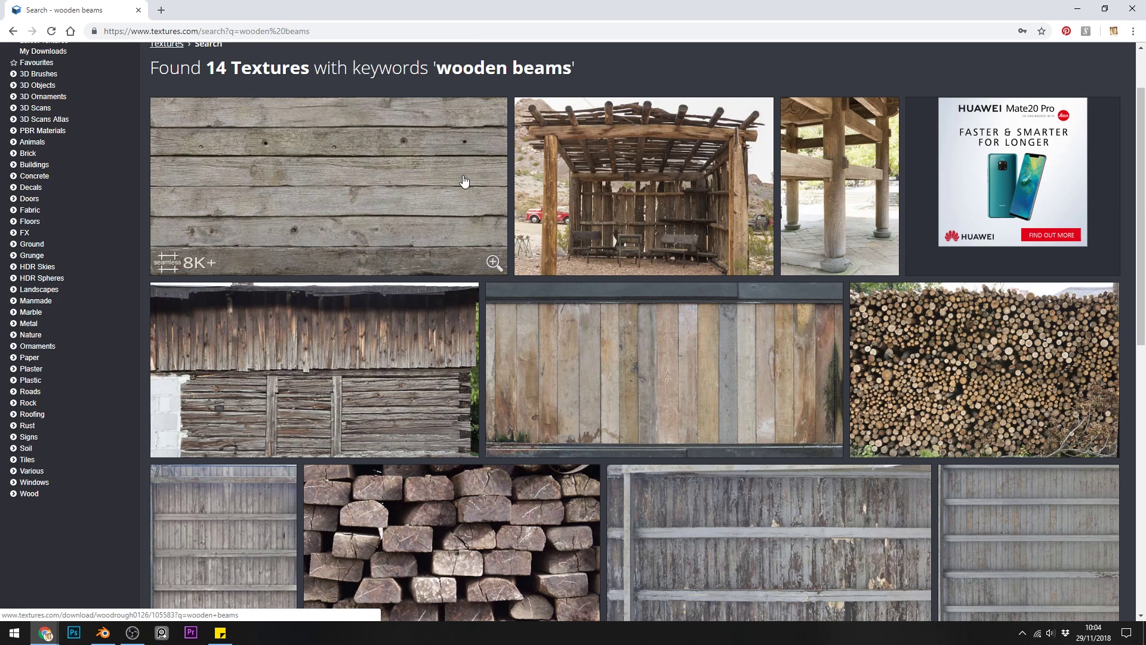
- Search textures.com for "wood beams" and open the horizontal log wall texture WoodLogs0032
scroll(472, 197, down, 5)
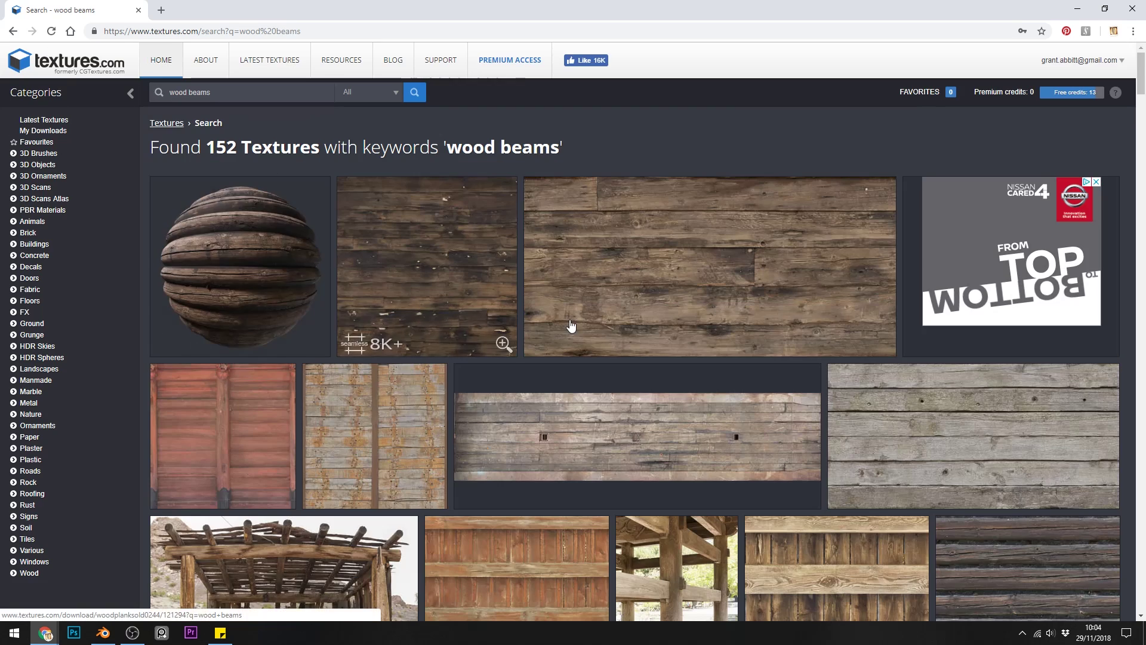
scroll(574, 333, down, 4)
scroll(575, 332, down, 5)
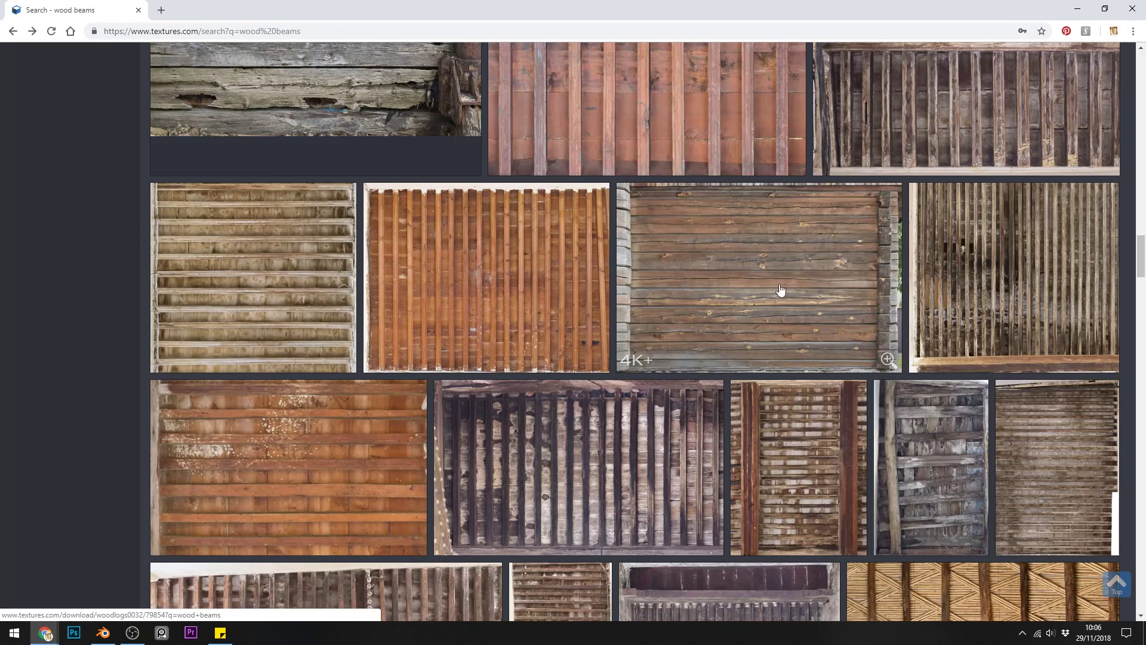
click(751, 288)
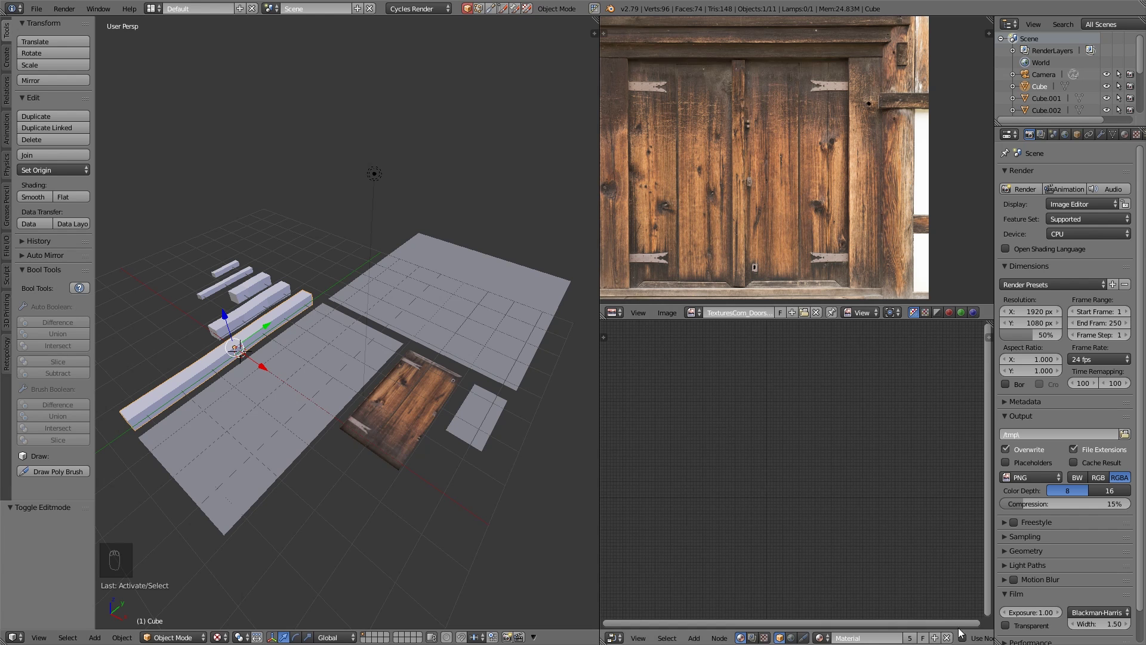
- Give the longest beam its own new material in Blender and name it "beam"
click(935, 638)
double_click(866, 639)
text(beam)
key(Return)
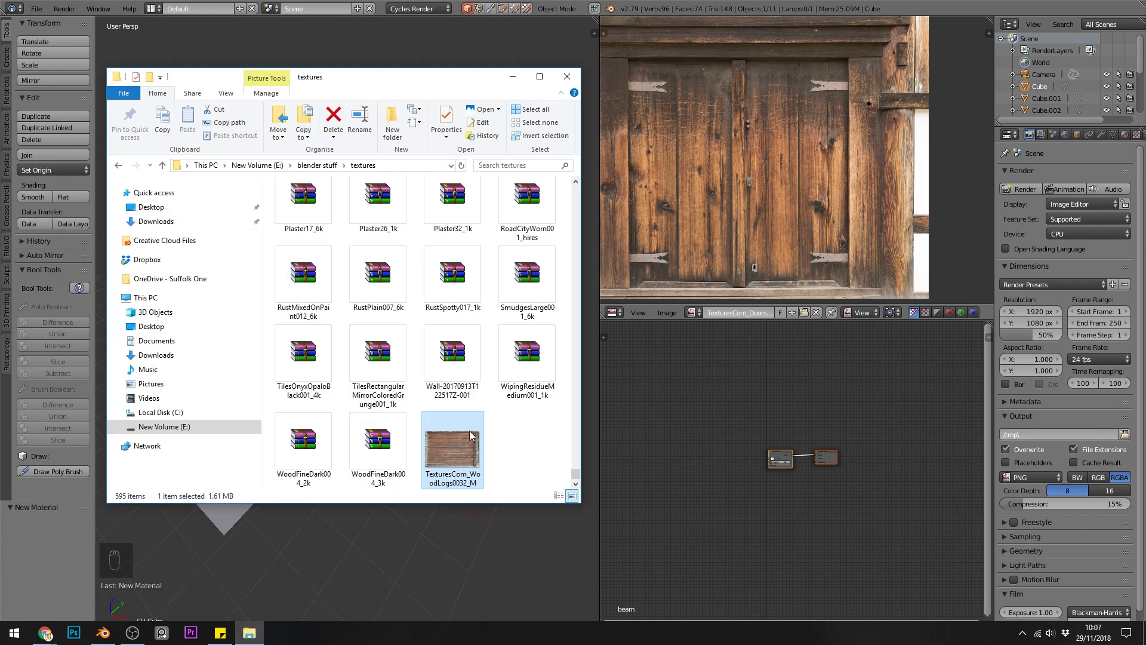
- Connect the TexturesCom_WoodLogs0032_M image to the beam material's Diffuse colour and display that image in the image editor
drag(714, 464, 714, 464)
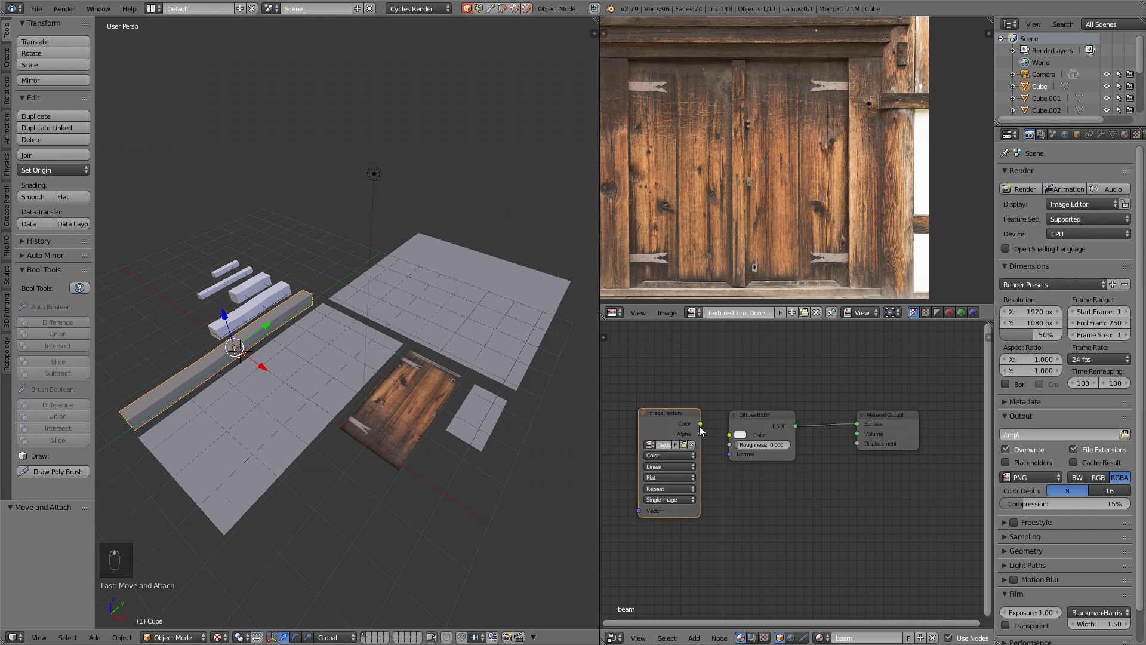
drag(700, 424, 732, 436)
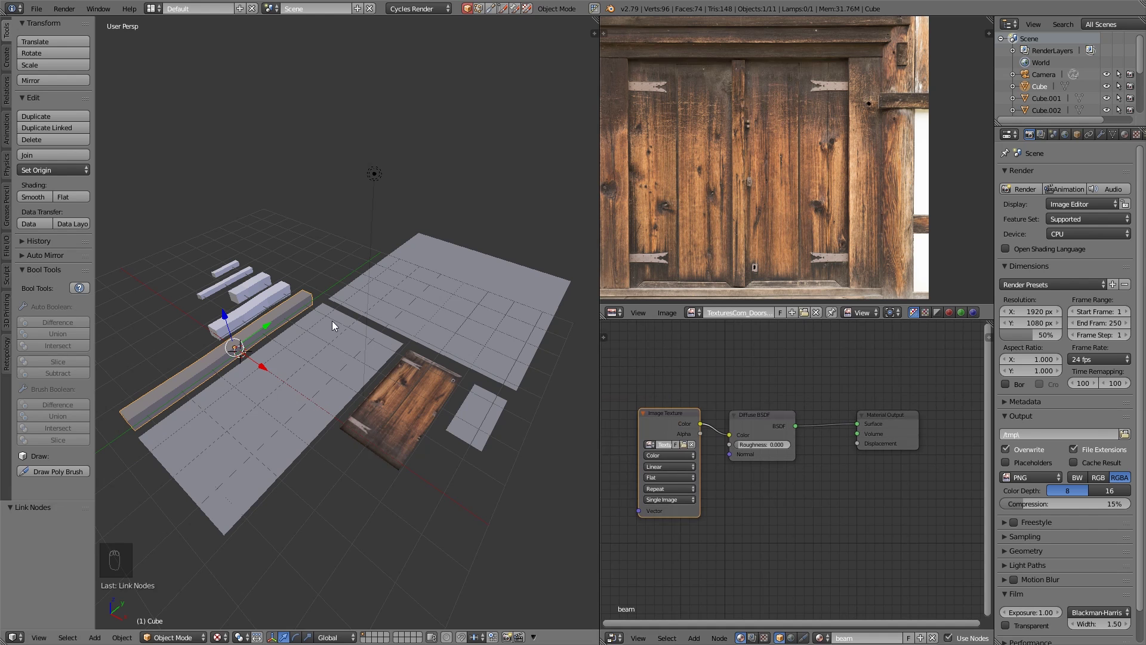
click(694, 312)
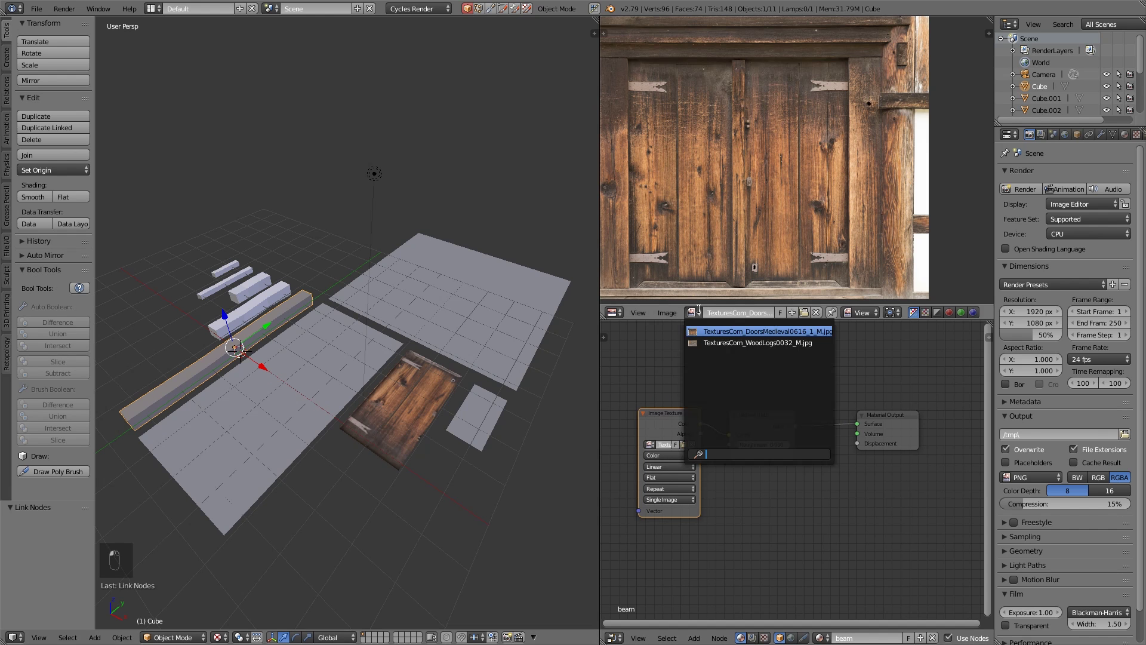
click(711, 343)
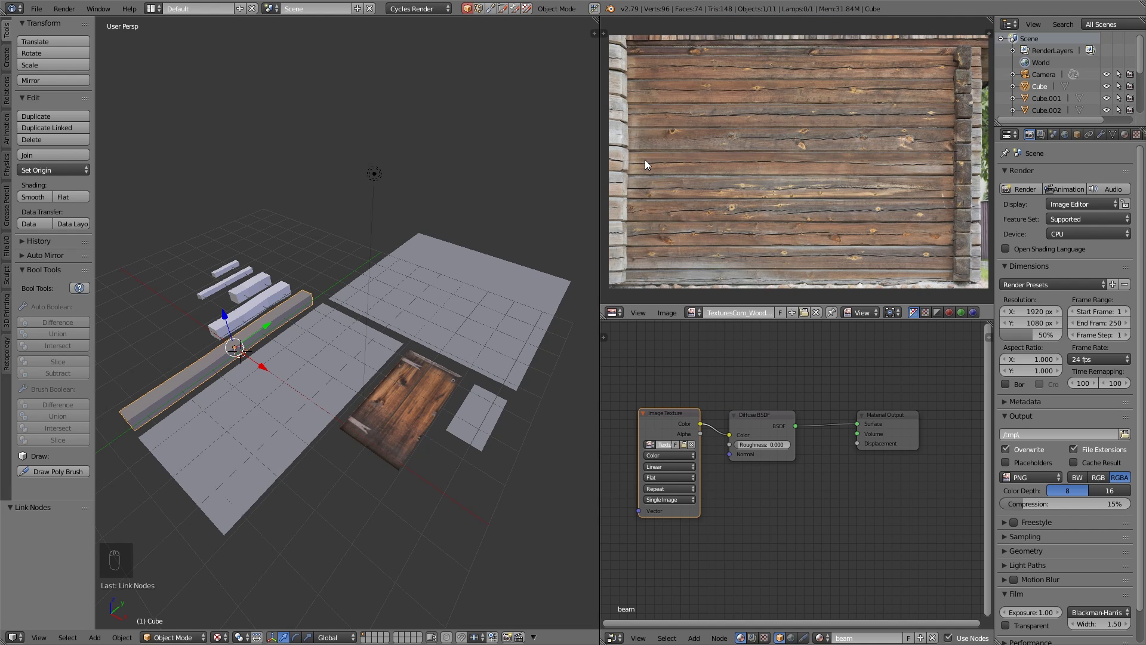
key(KP_Decimal)
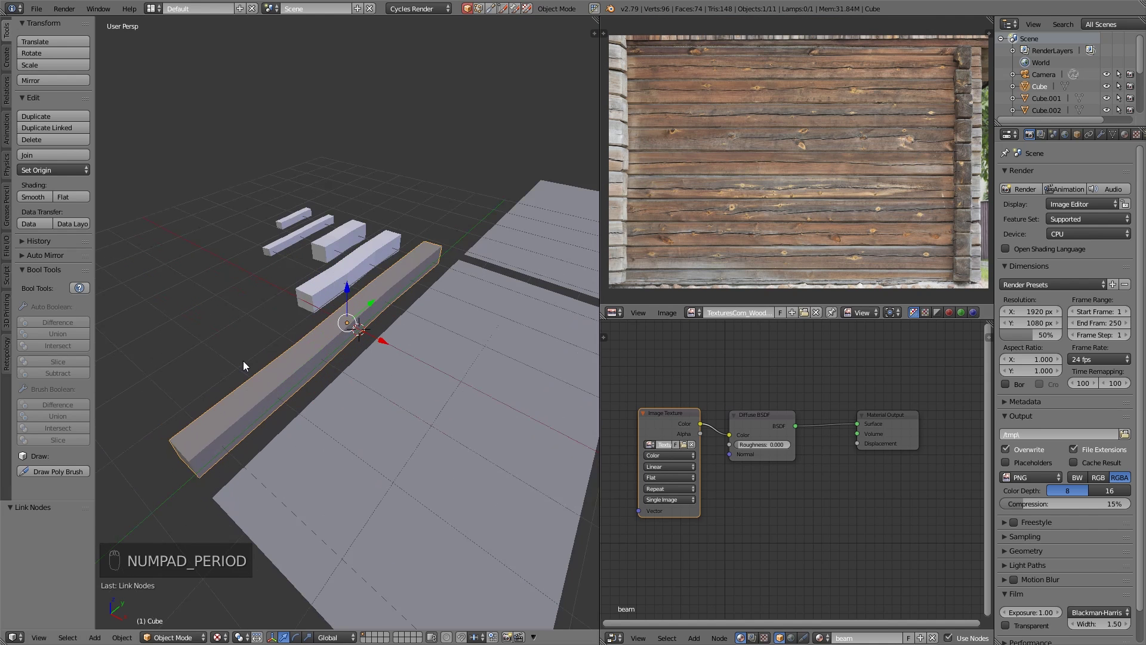
- Enter edit mode on the long beam and mark the edges of its selected end face as seams, clearing the selection at the end
key(Tab)
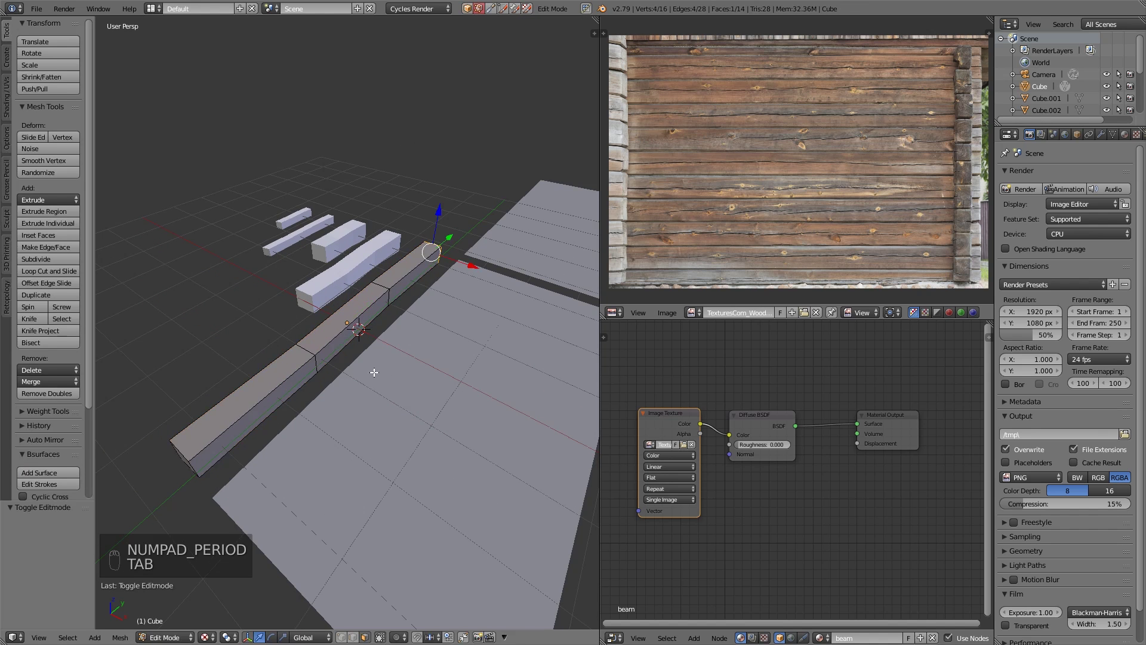
middle_drag(357, 369, 325, 355)
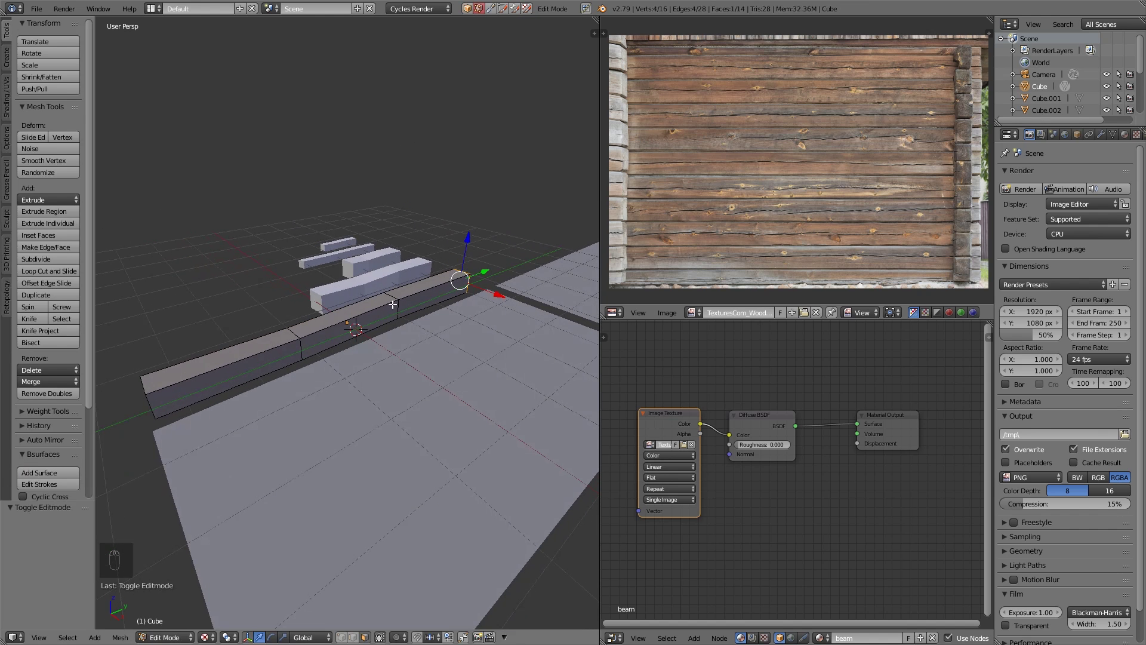
middle_drag(442, 280, 455, 261)
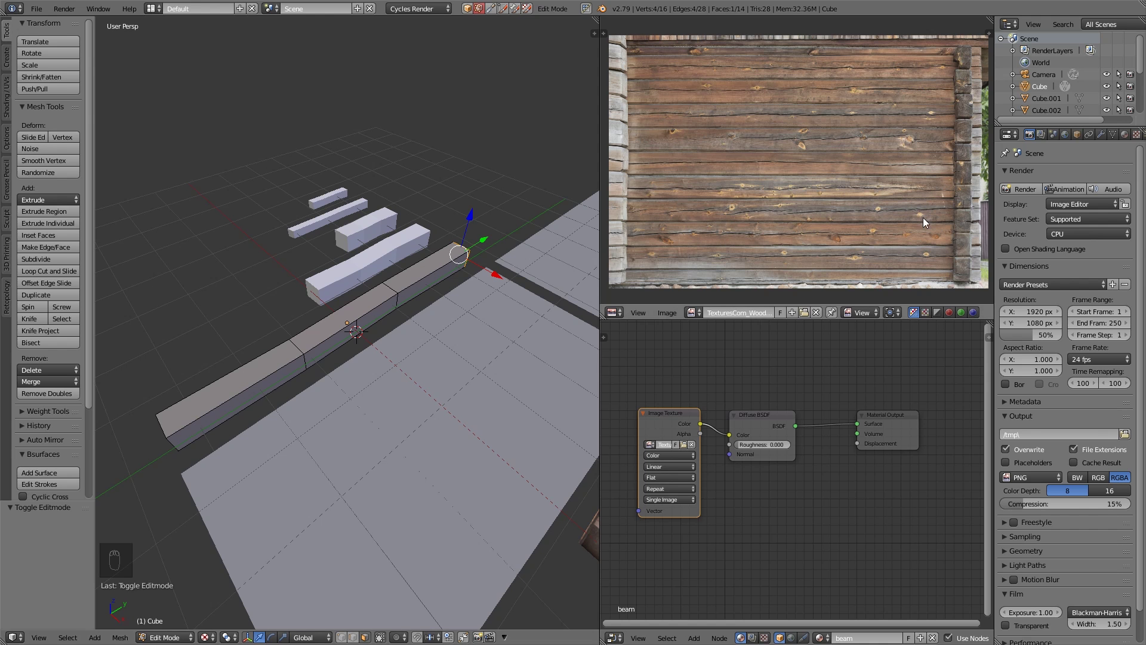
middle_drag(480, 292, 326, 282)
scroll(456, 362, up, 2)
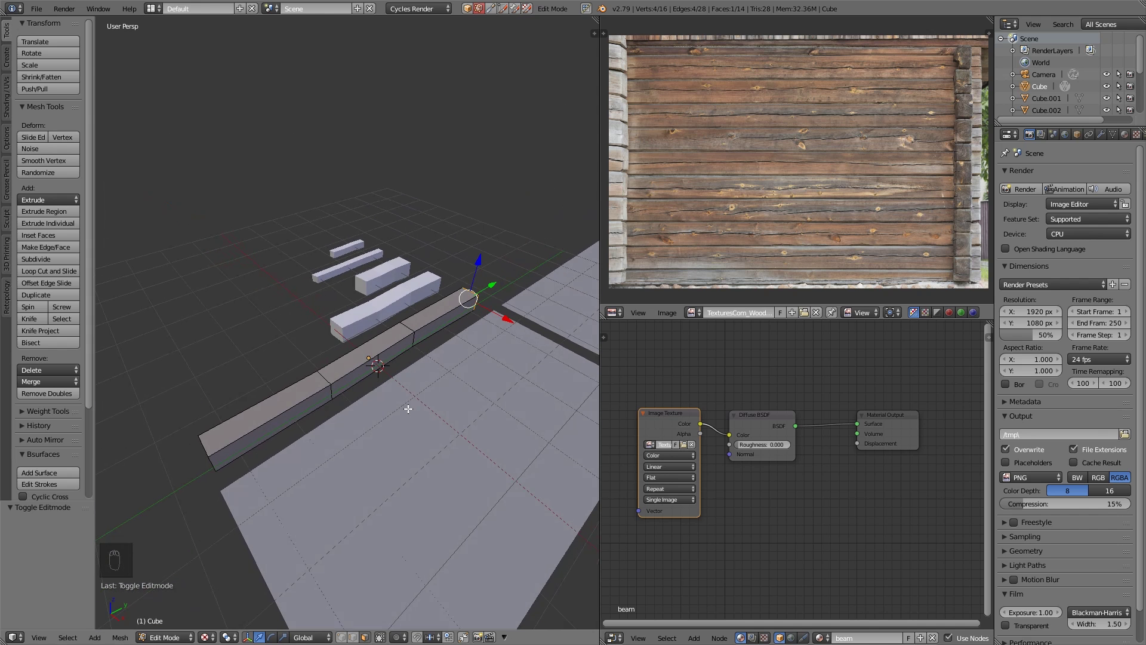
middle_drag(409, 409, 368, 357)
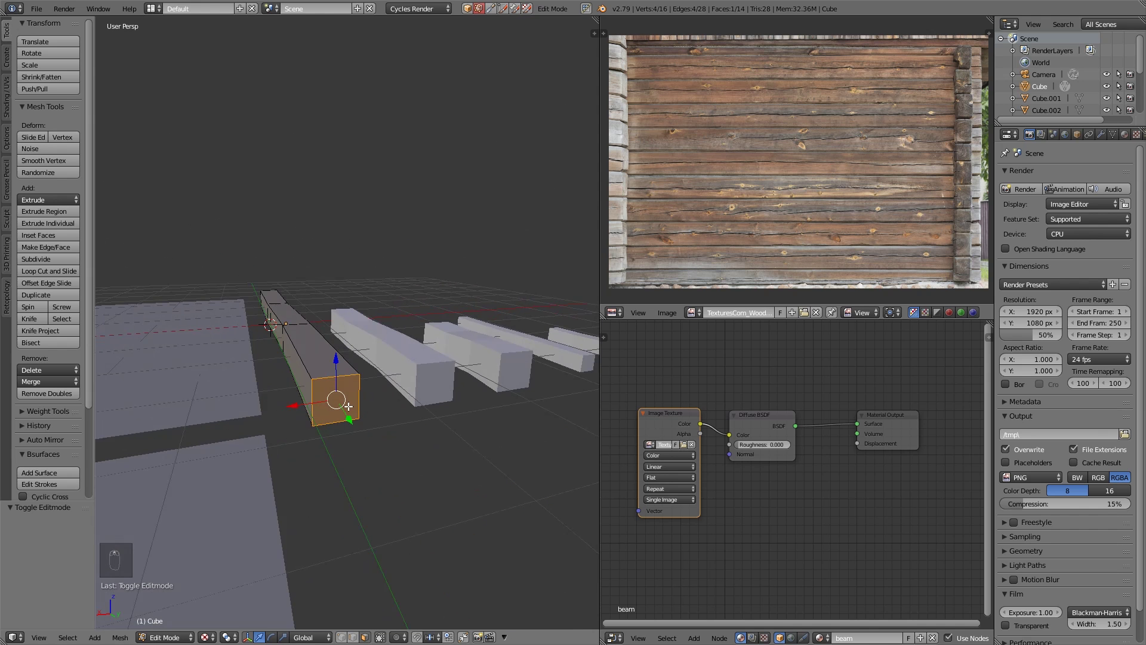
key(ctrl+e)
click(335, 422)
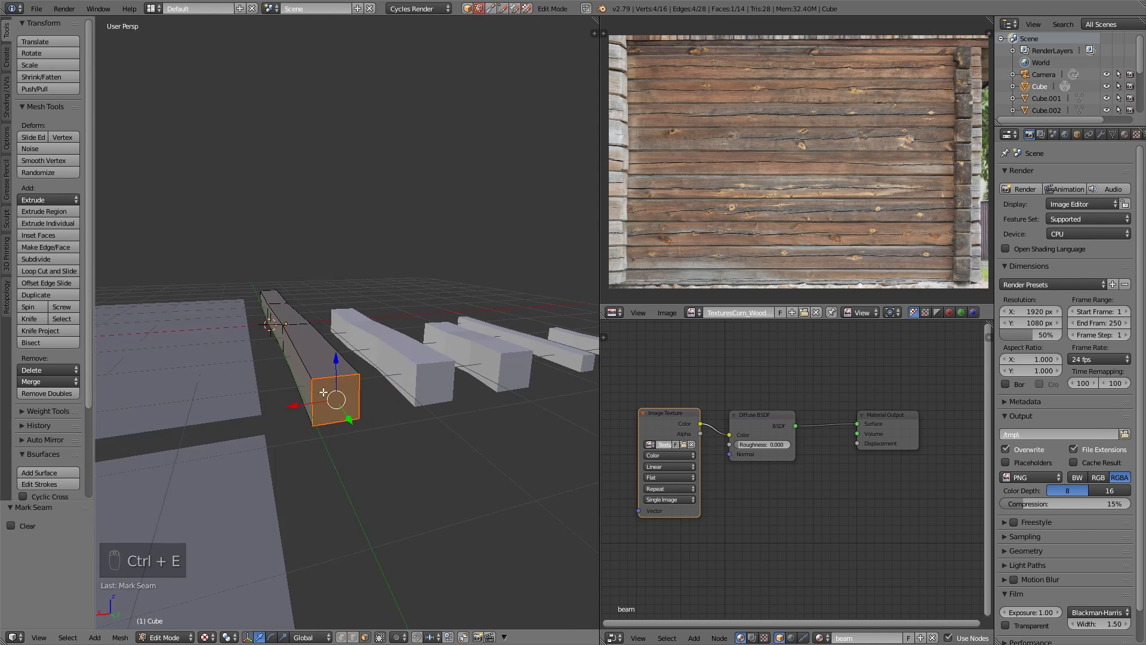
key(a)
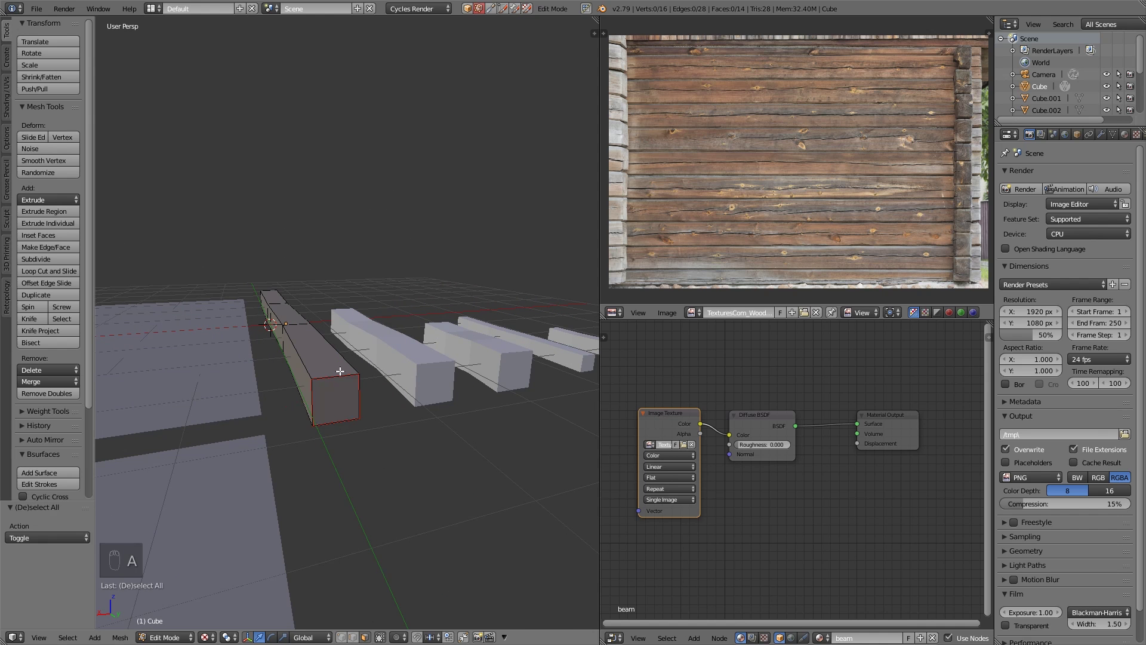
- Switch to edge selection and mark one of the beam's long upper edges as a seam along its whole length
middle_drag(331, 391, 459, 442)
key(ctrl+Tab)
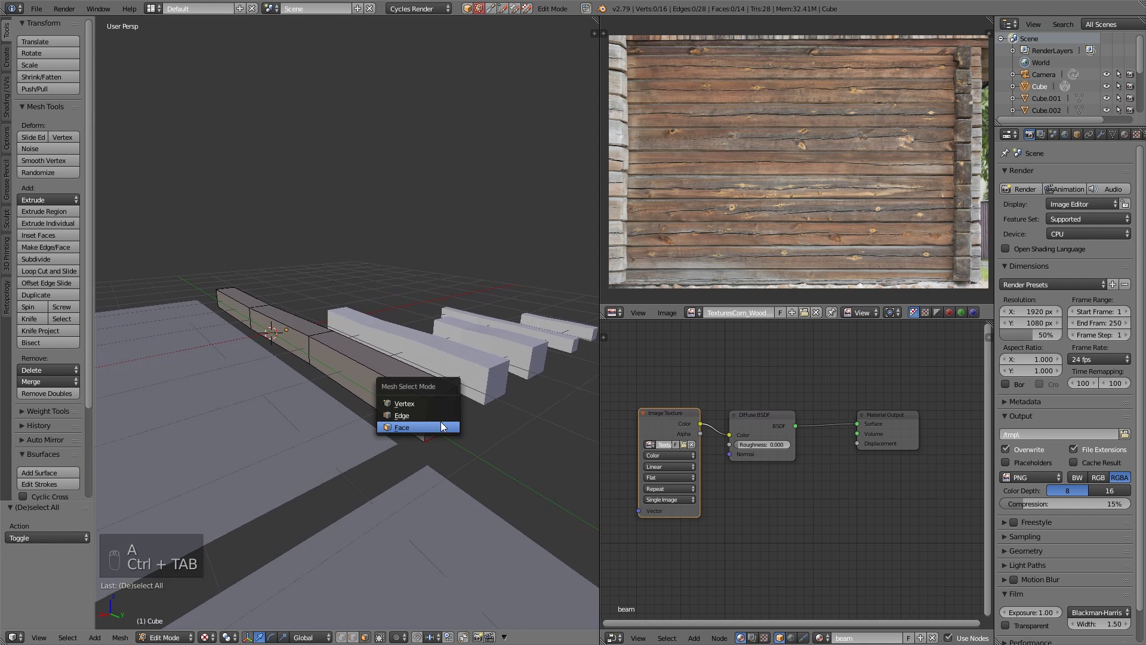
click(440, 419)
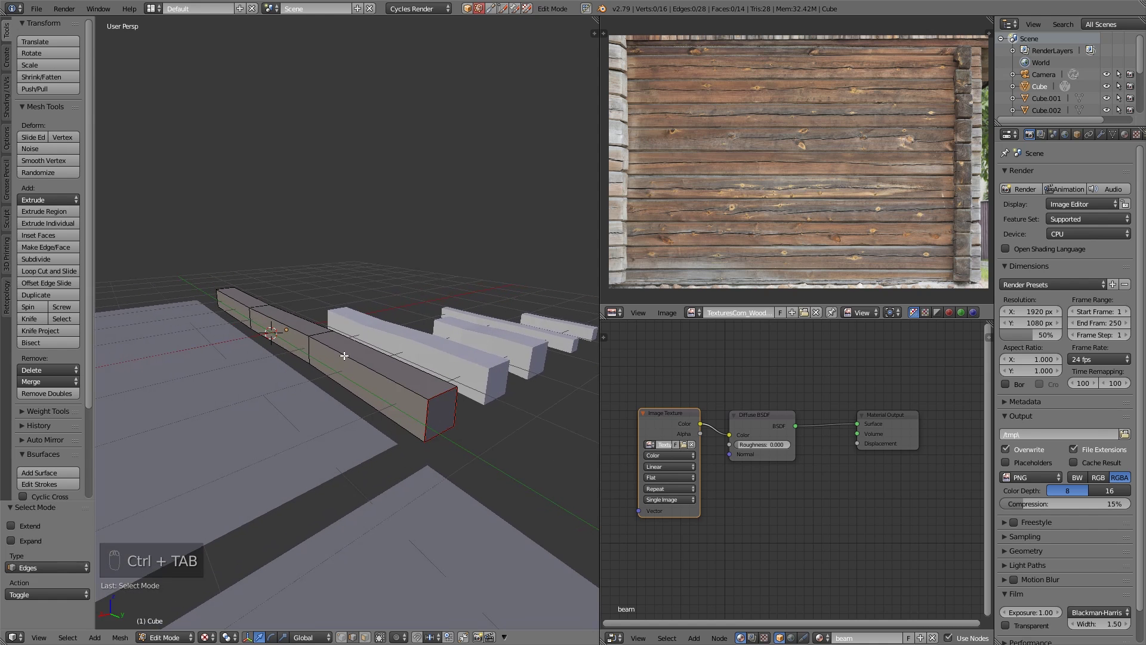
alt+right_click(341, 349)
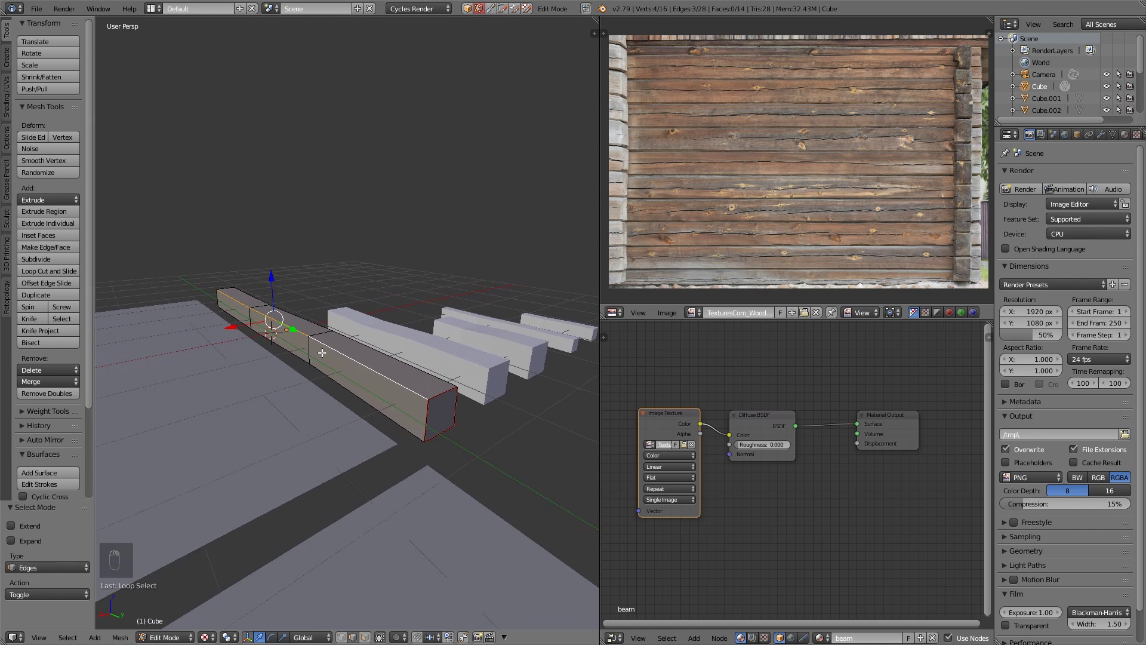
key(ctrl+e)
click(321, 352)
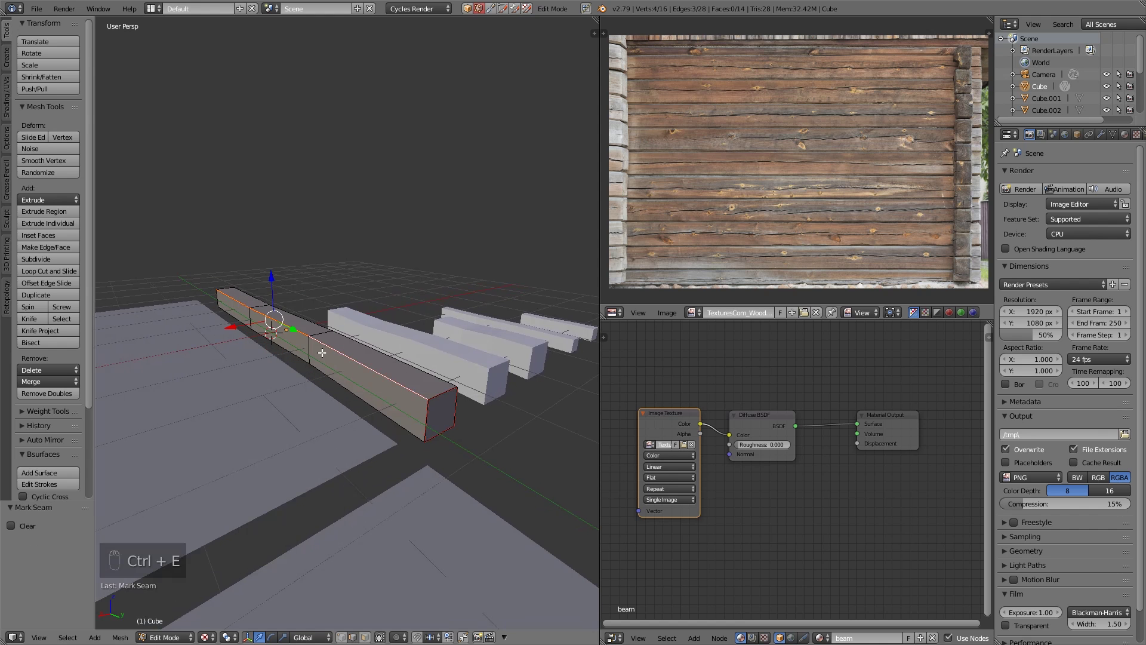
key(a)
- Select the beam's remaining lengthwise edge loops together and mark them as seams
middle_drag(360, 383, 364, 401)
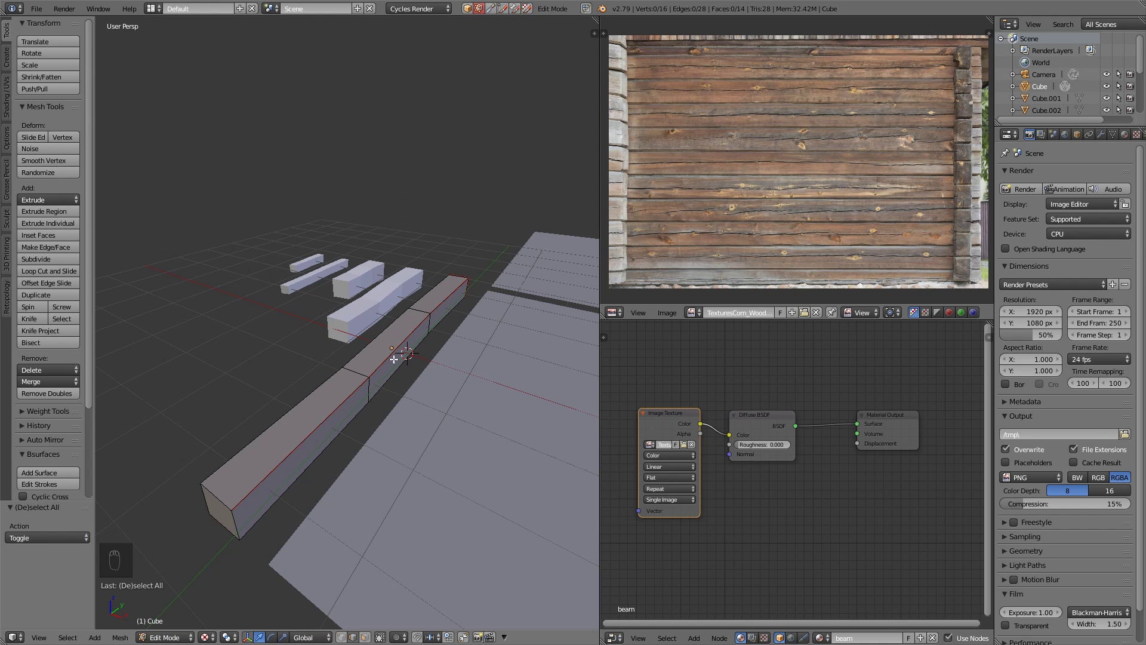
alt+right_click(298, 403)
alt+shift+right_click(321, 457)
middle_drag(327, 430, 457, 374)
alt+shift+right_click(446, 338)
key(ctrl+e)
click(446, 349)
- Mark the edges around the beam's opposite end face as seams
right_click(455, 397)
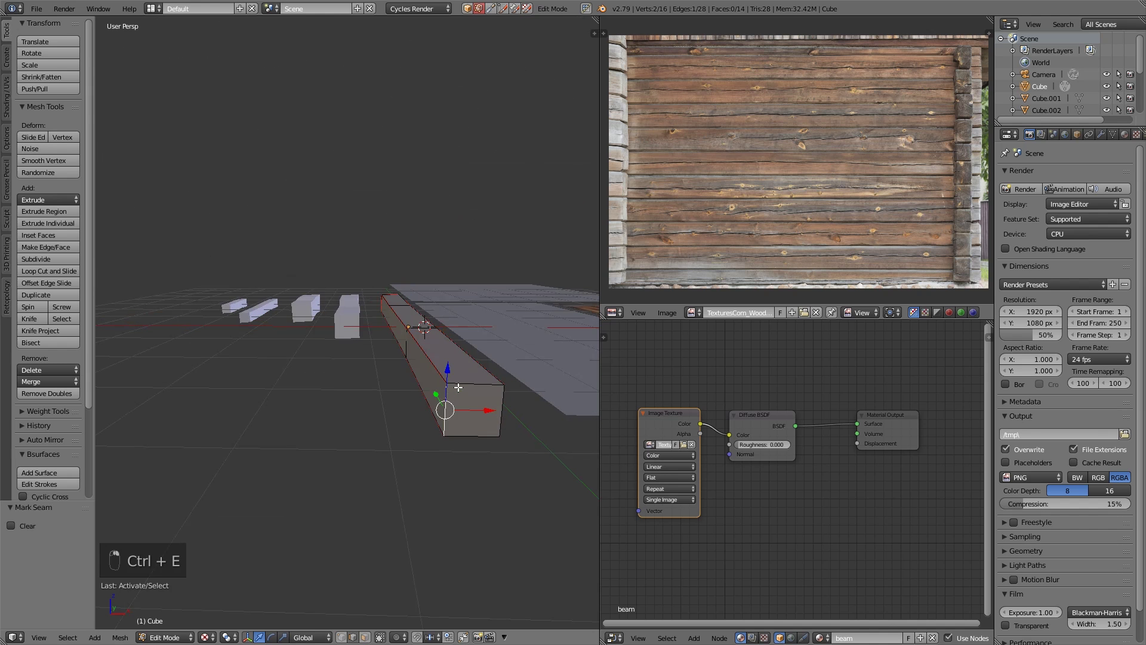
shift+right_click(500, 430)
key(ctrl+e)
click(506, 406)
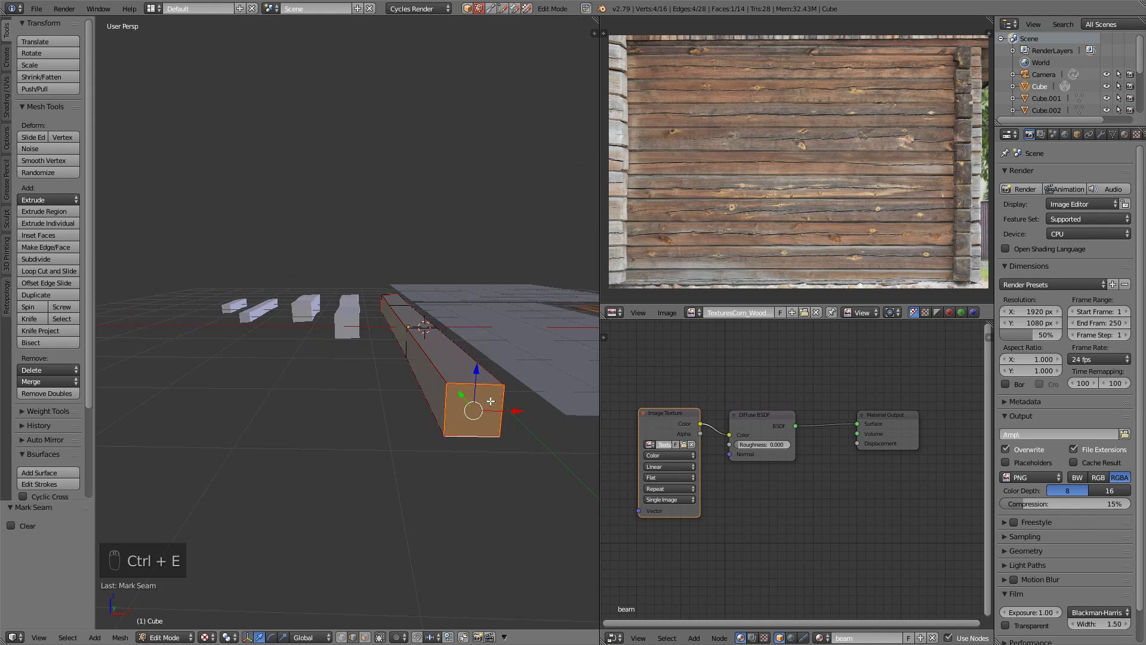
- Select the whole beam mesh and unwrap it along the marked seams
middle_drag(491, 402, 360, 355)
key(a)
key(a)
key(a)
key(u)
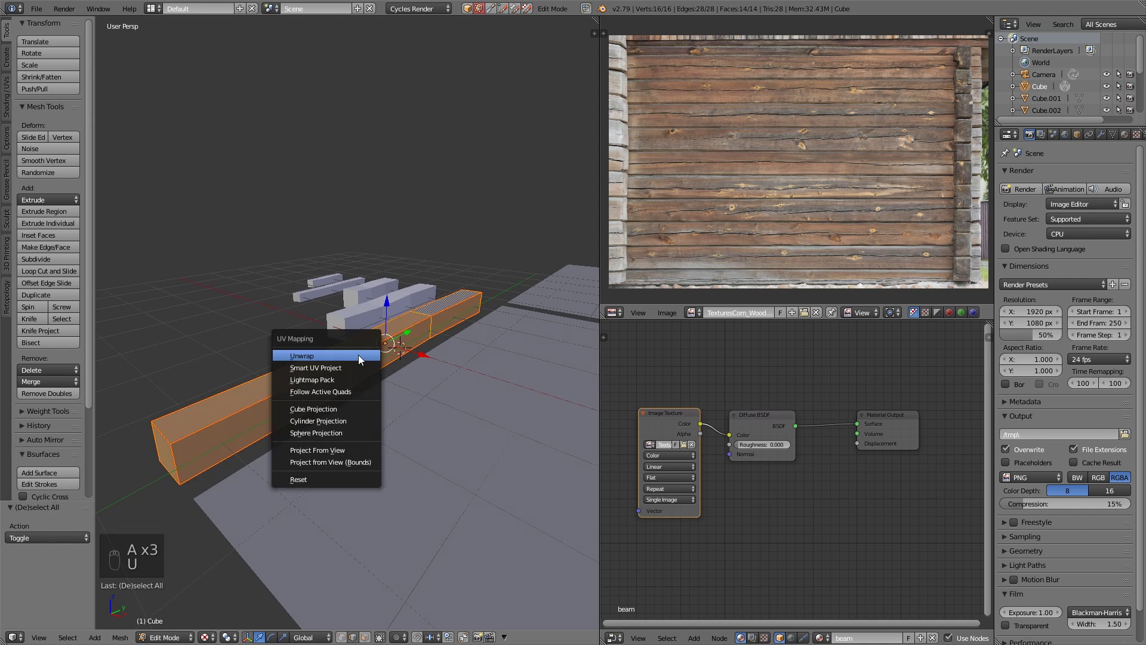
click(361, 358)
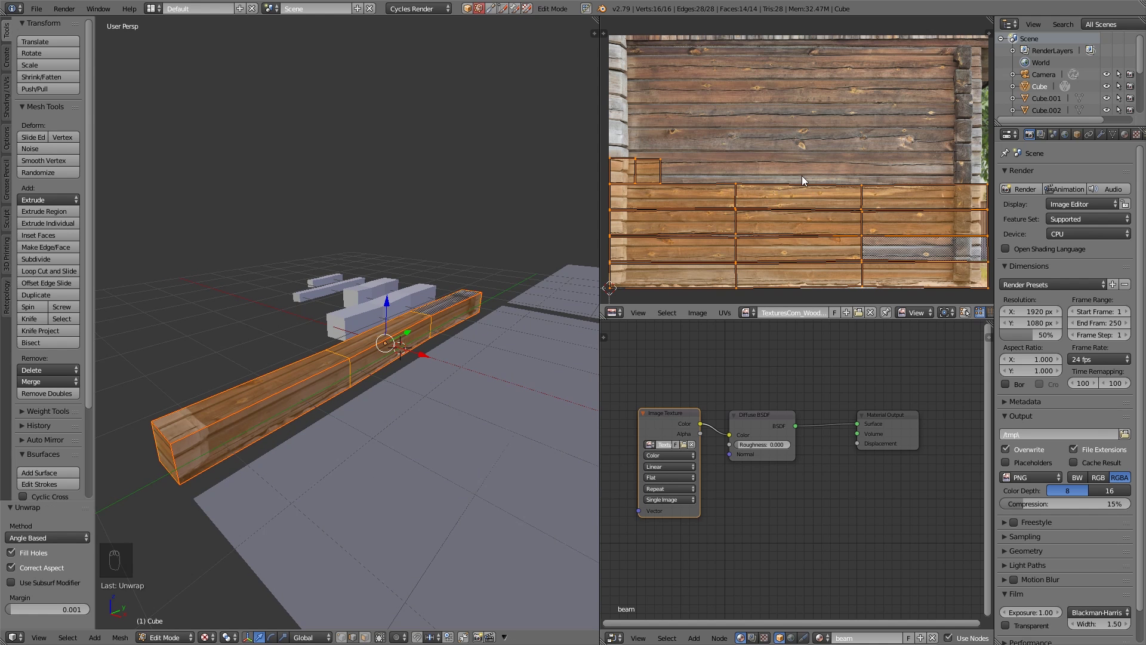
- Use island selection for the UVs, move the uppermost long strip onto a log in the photo's upper half and scale it to about 0.795
middle_drag(947, 313, 791, 323)
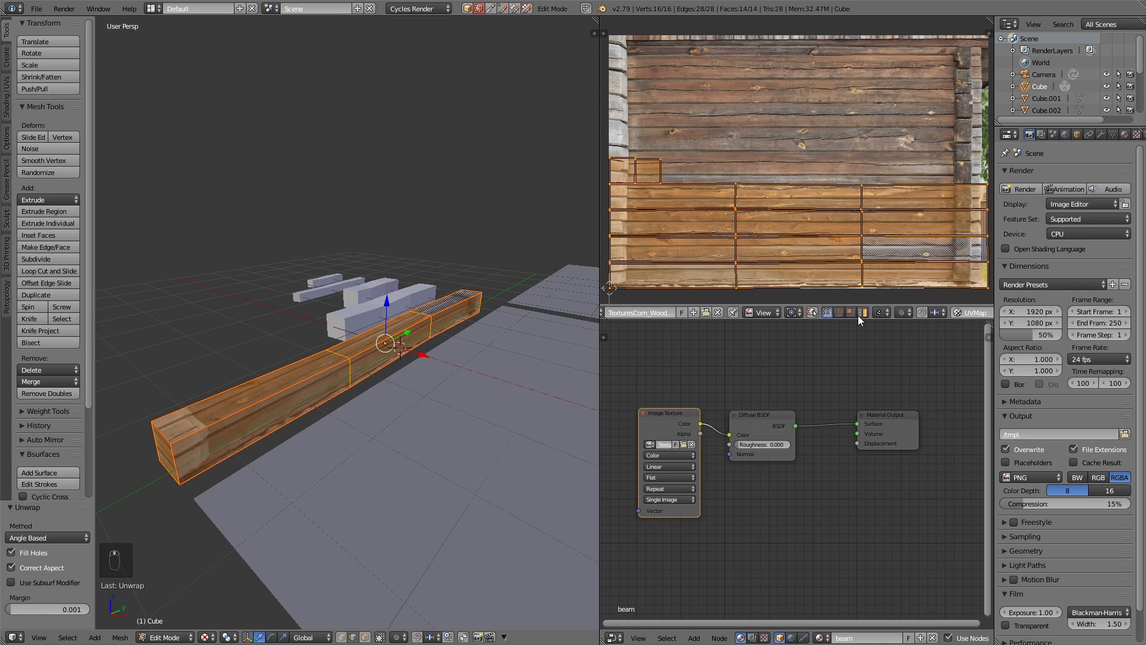
click(862, 313)
click(861, 202)
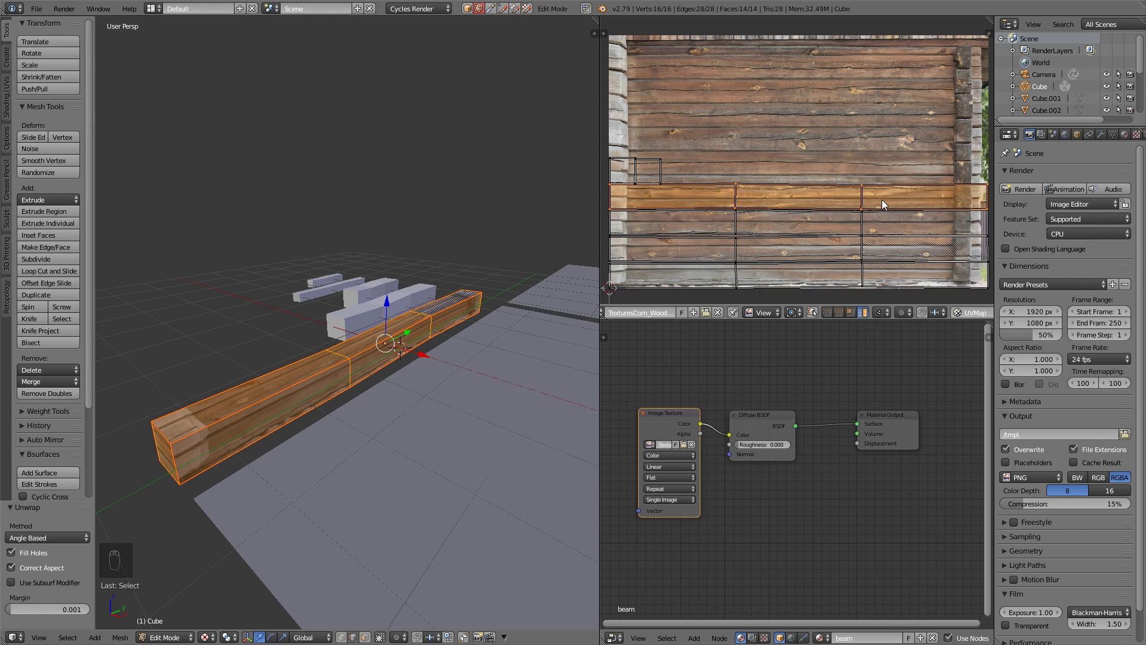
key(g)
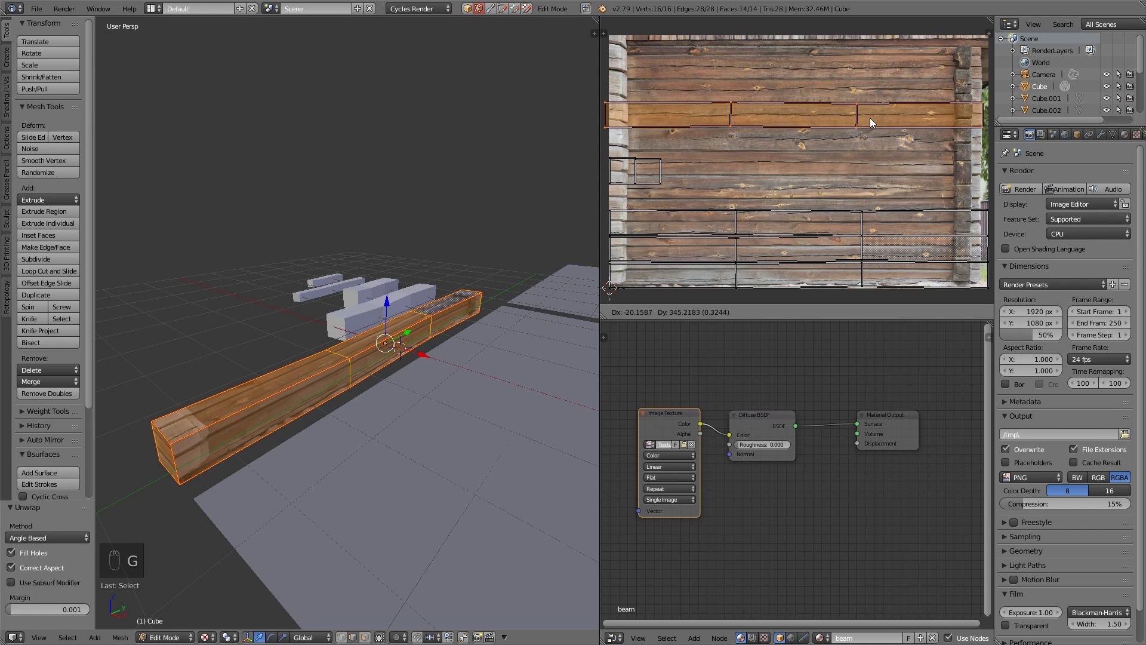
click(869, 117)
key(s)
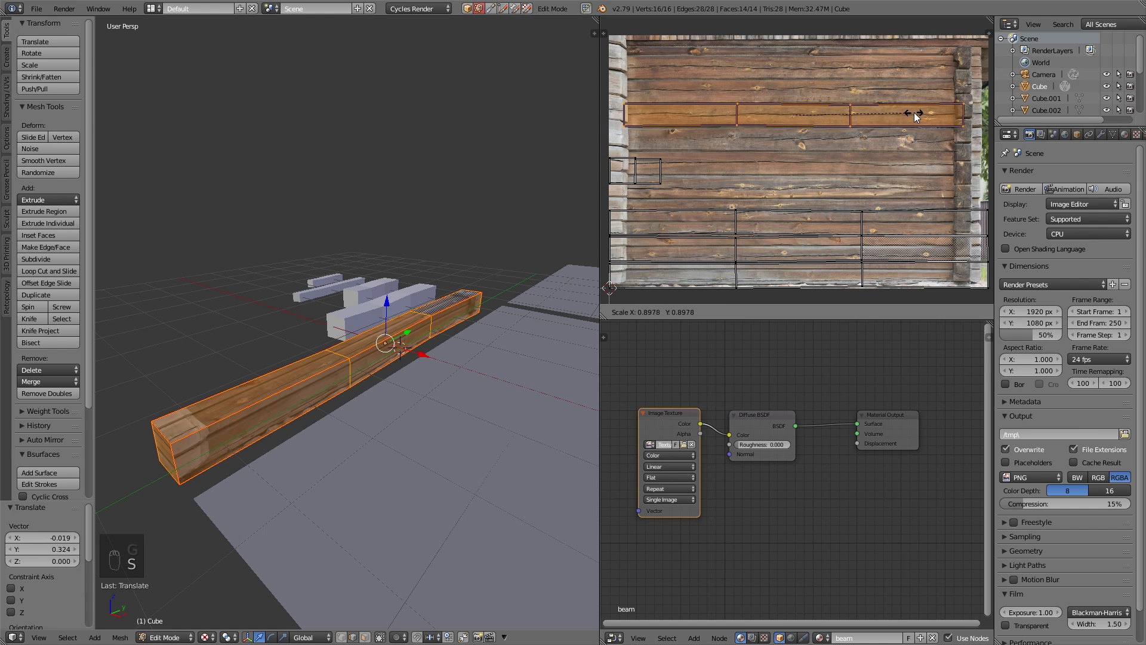
click(886, 124)
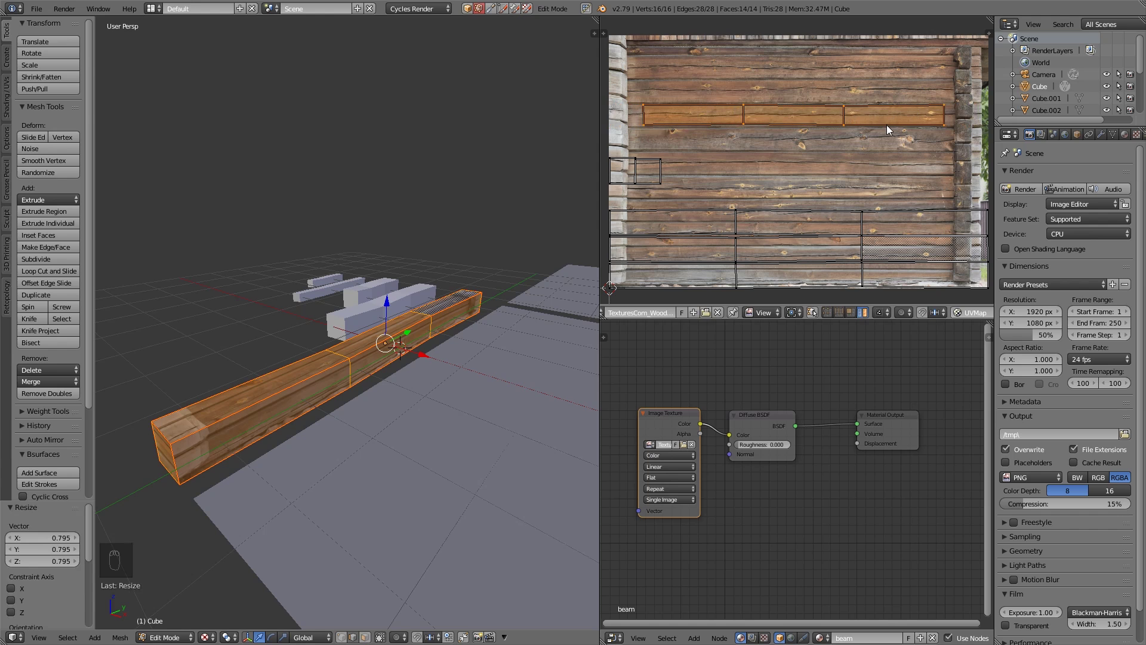
- Maximise the UV editor, then shrink the second long UV strip and place it on the log directly below the first strip
key(ctrl+space)
scroll(657, 330, up, 4)
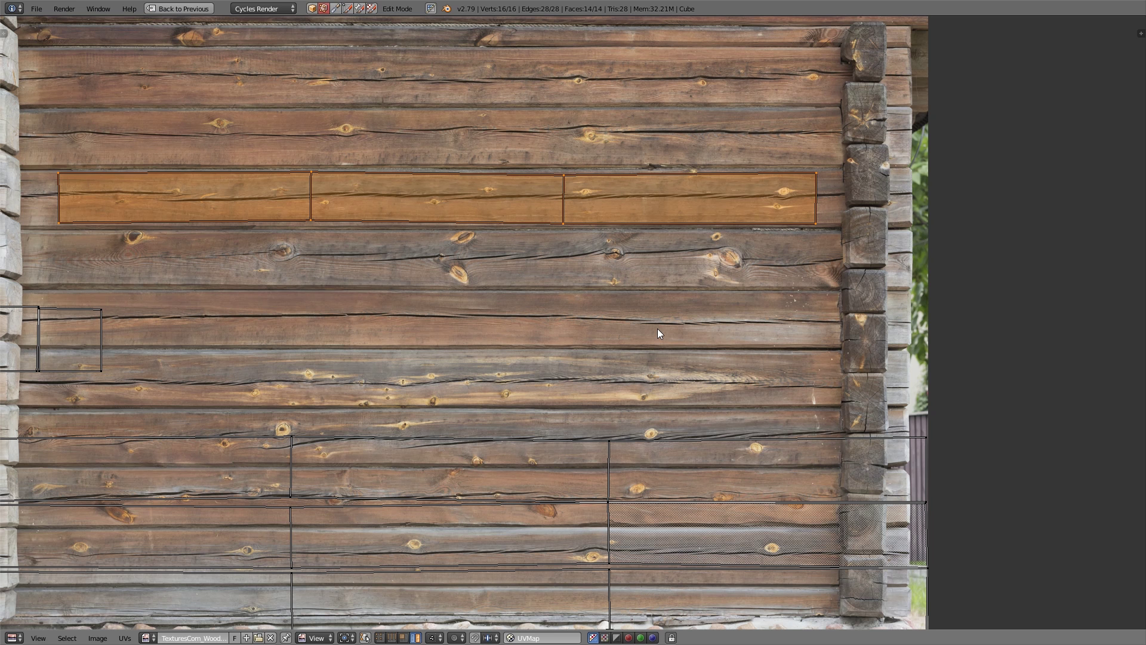
scroll(657, 328, down, 2)
scroll(603, 234, up, 1)
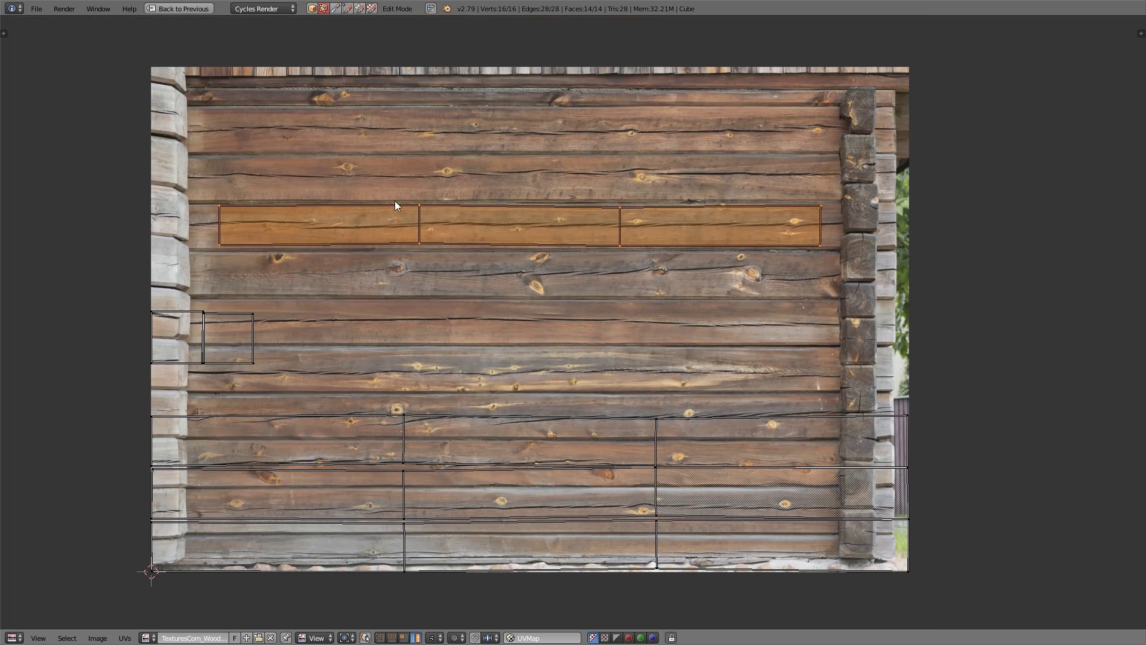
right_click(474, 430)
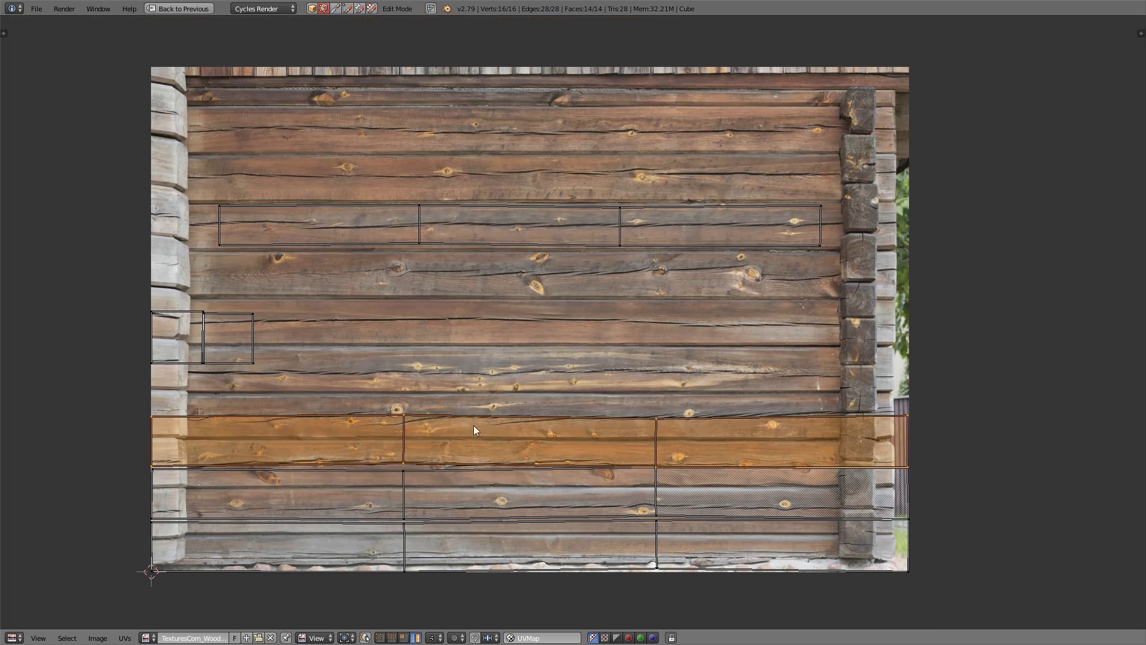
key(s)
click(644, 356)
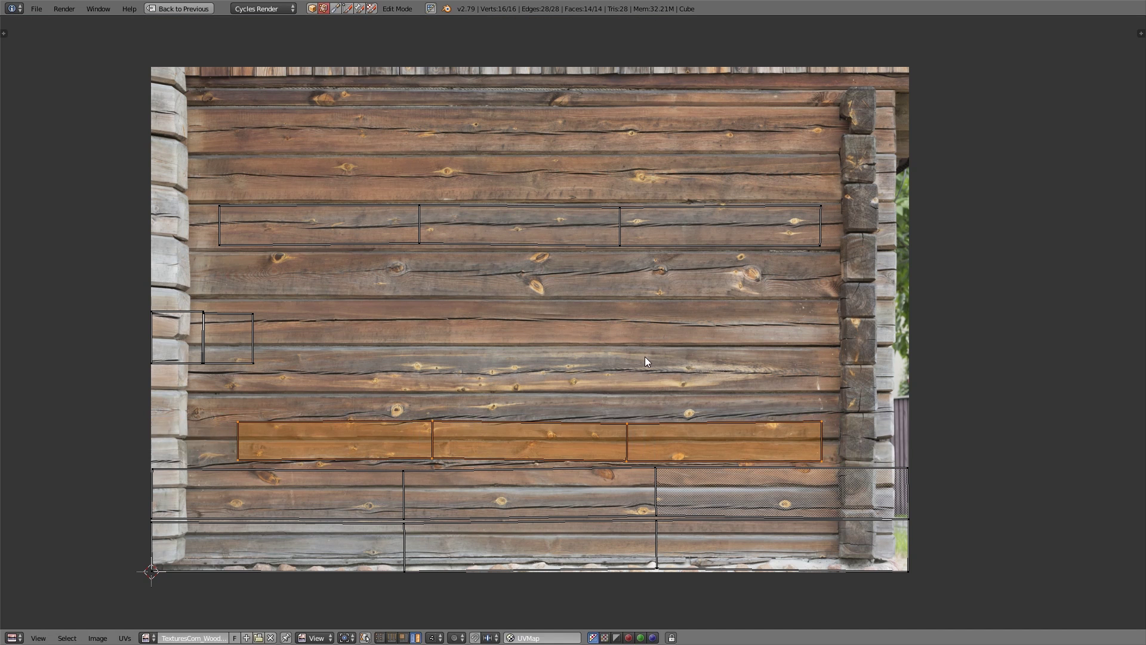
key(g)
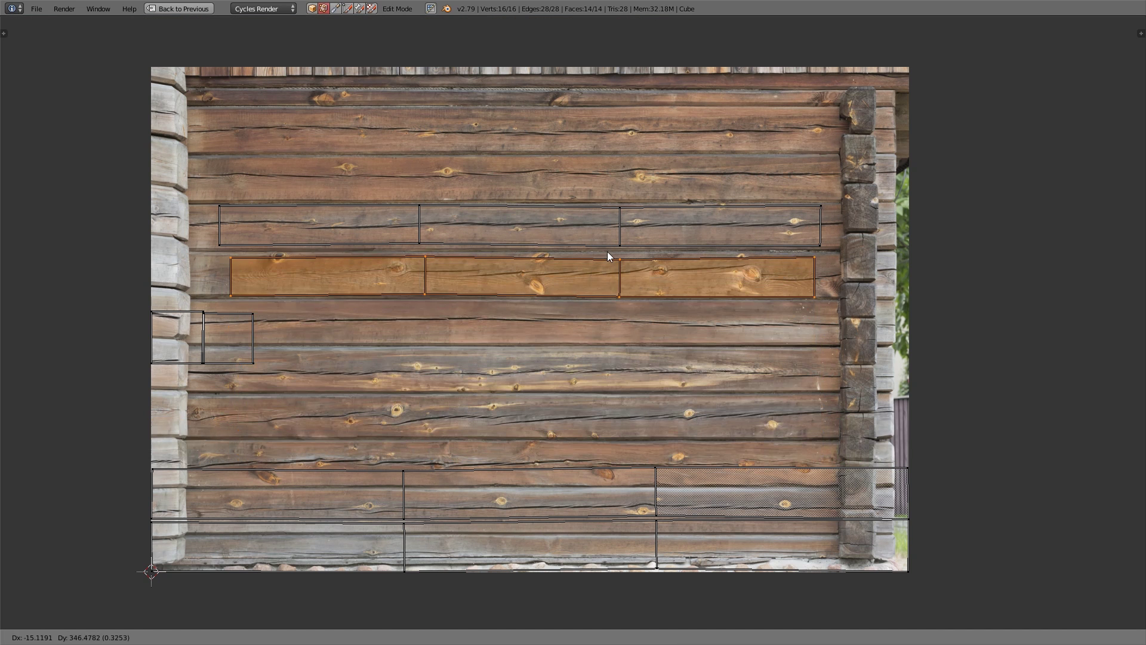
click(607, 249)
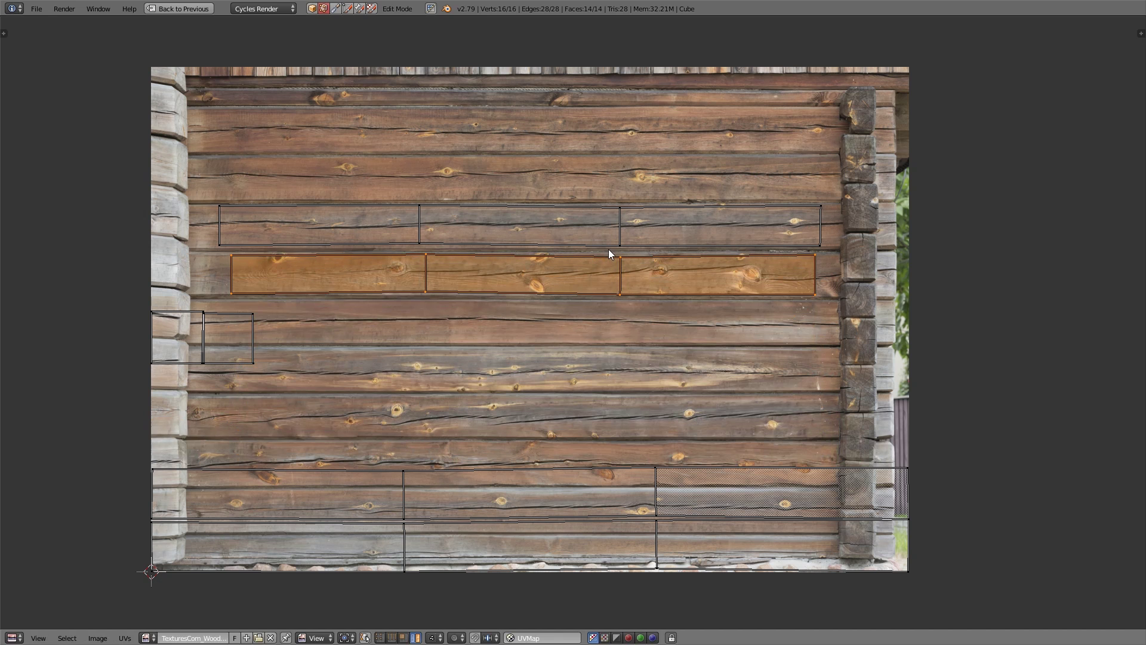
- Enlarge the second UV strip slightly and nudge it so its ends line up with the first strip
key(s)
click(772, 254)
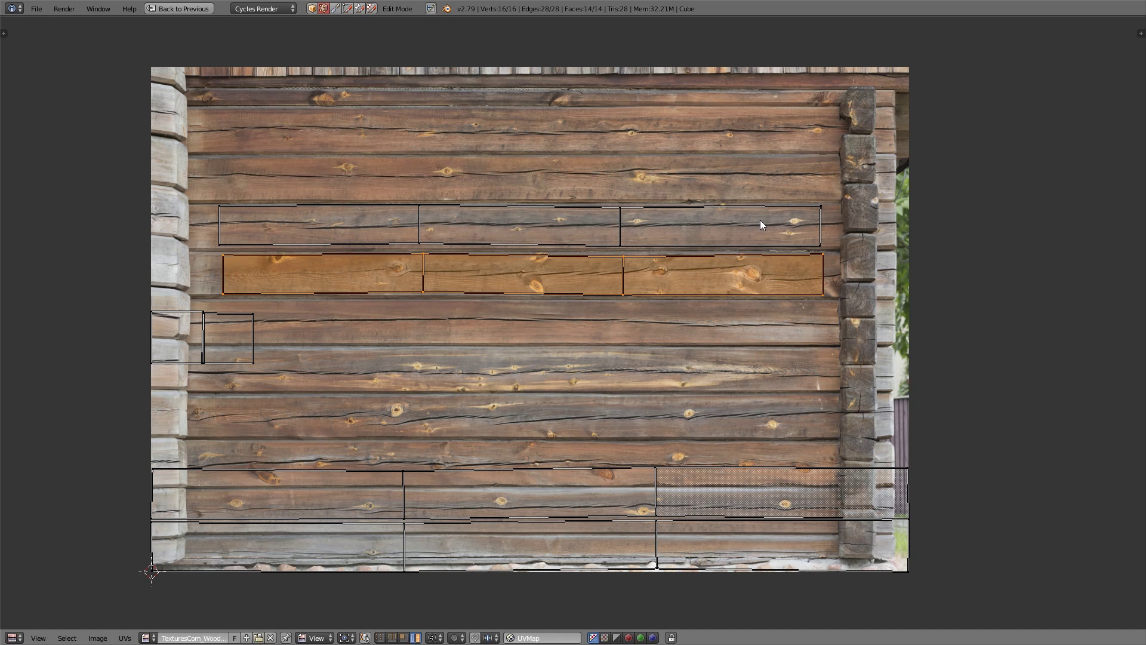
key(g)
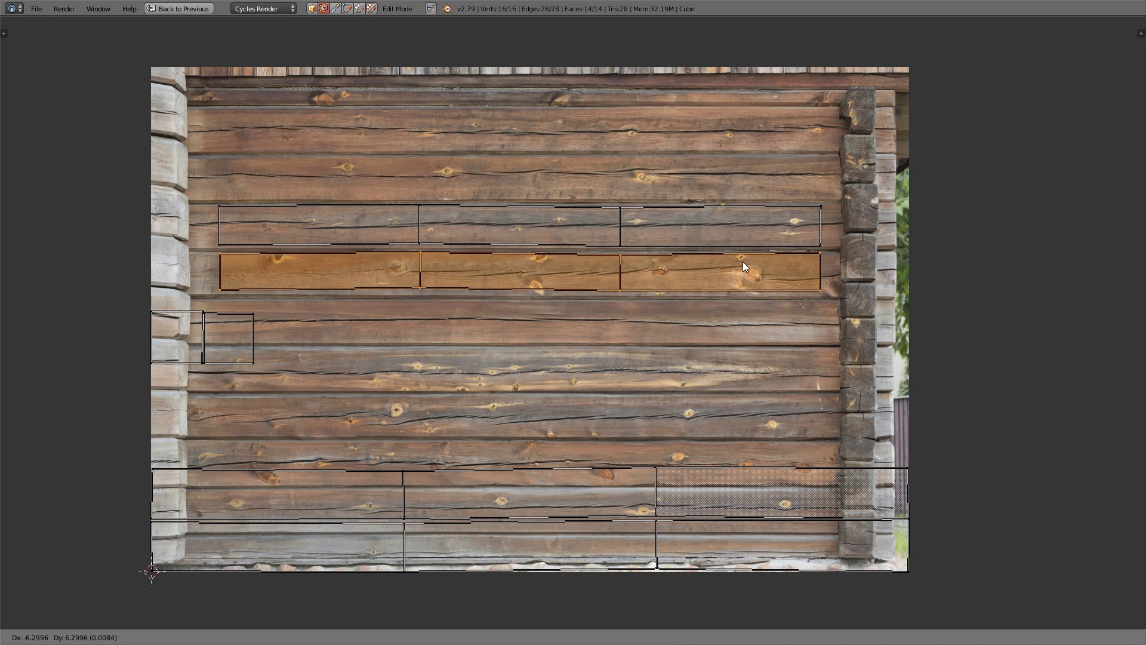
click(743, 264)
- Move the third long UV strip onto the log below the second strip and scale it down to fit within that log
click(634, 465)
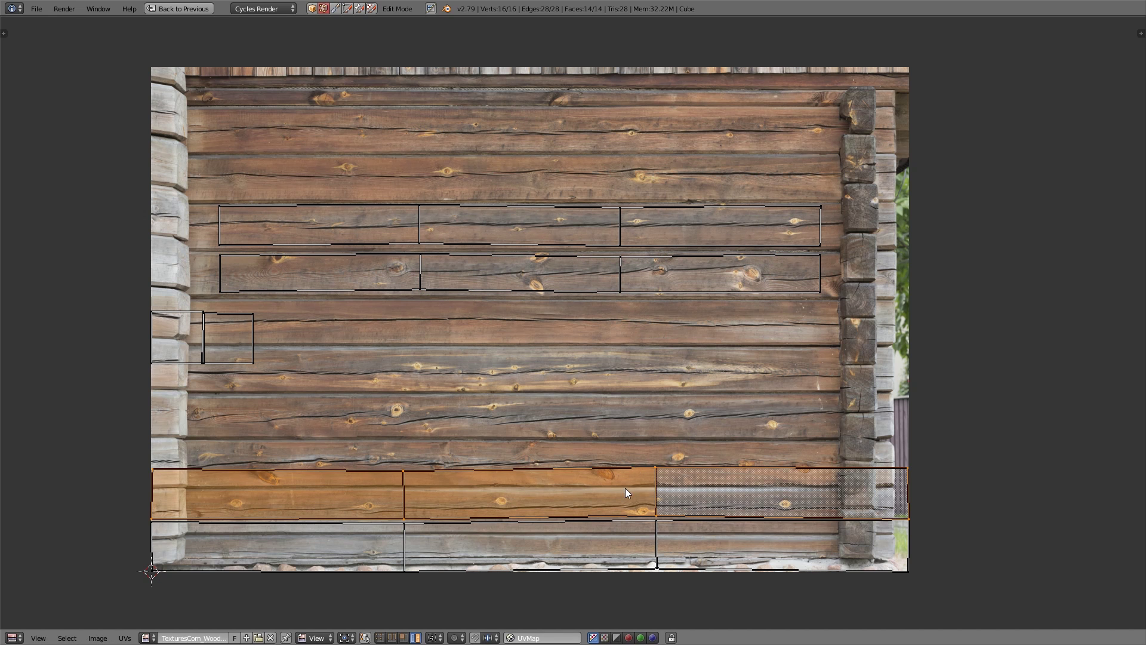
key(g)
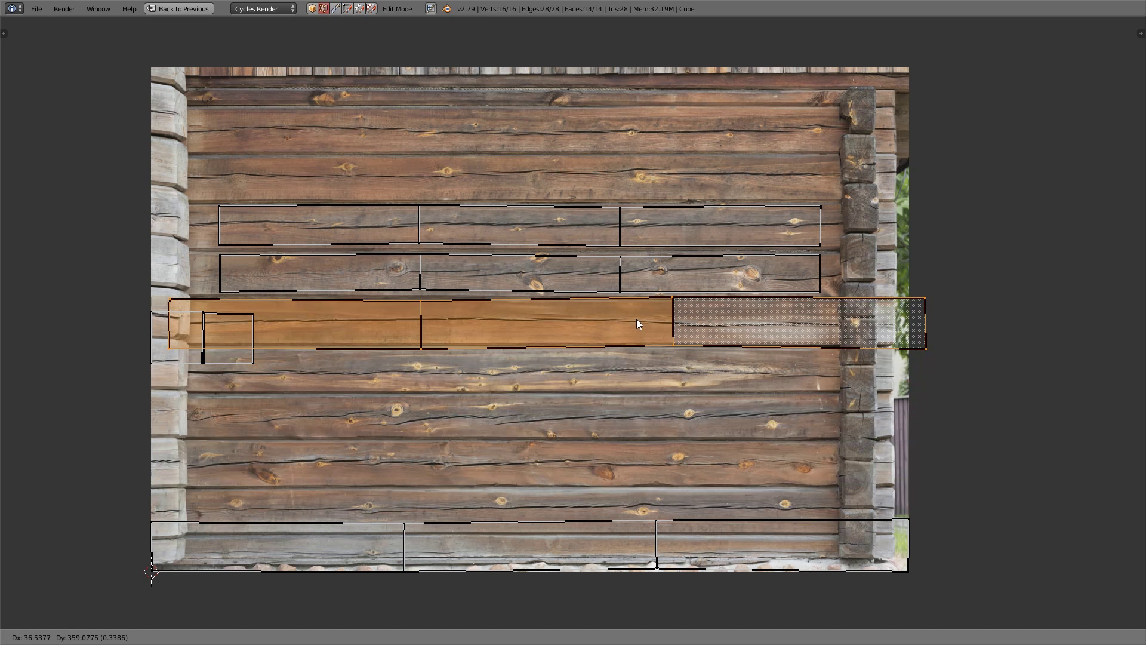
click(637, 320)
key(s)
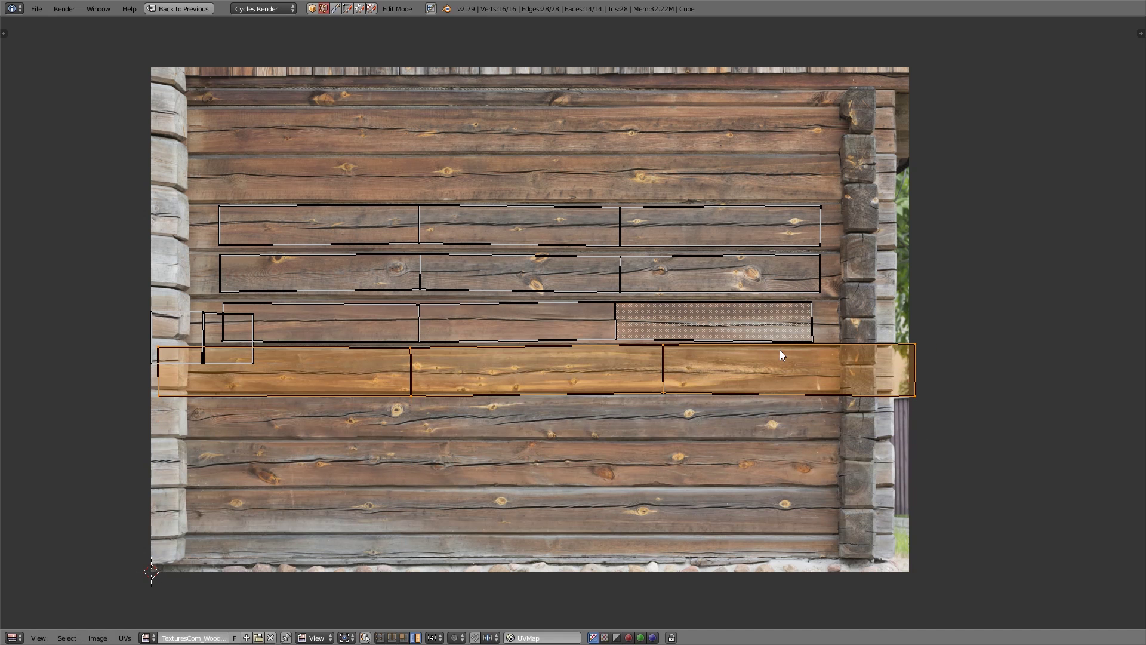
- Scale the fourth long UV strip down to its log's height and shift it into line with the strips above
key(s)
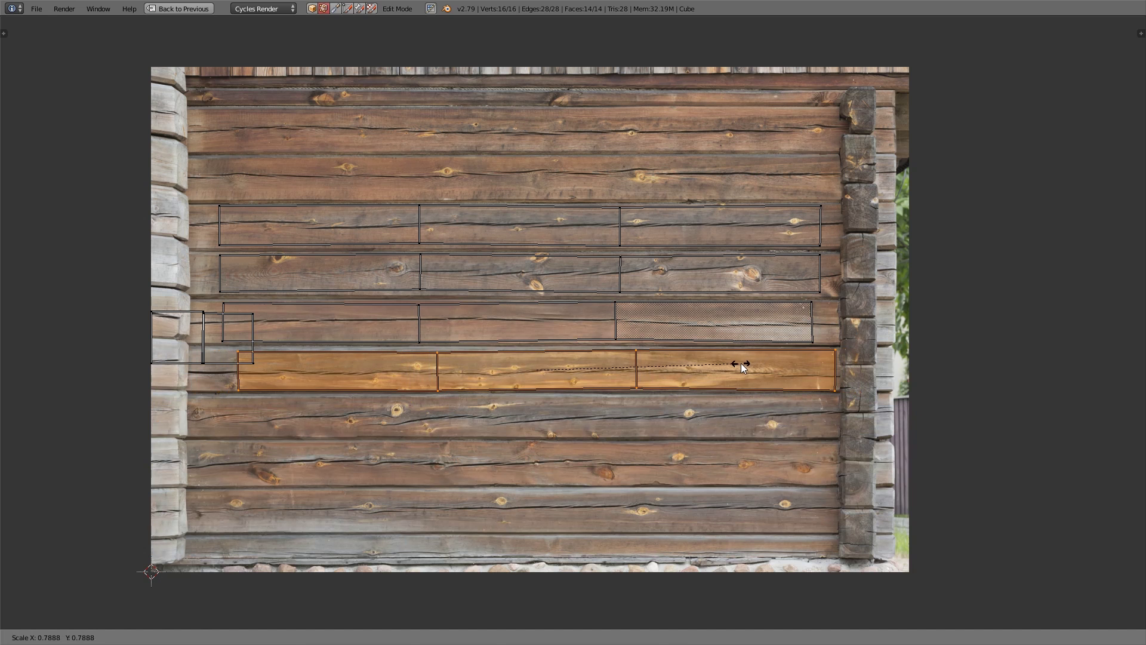
click(750, 370)
key(g)
click(734, 377)
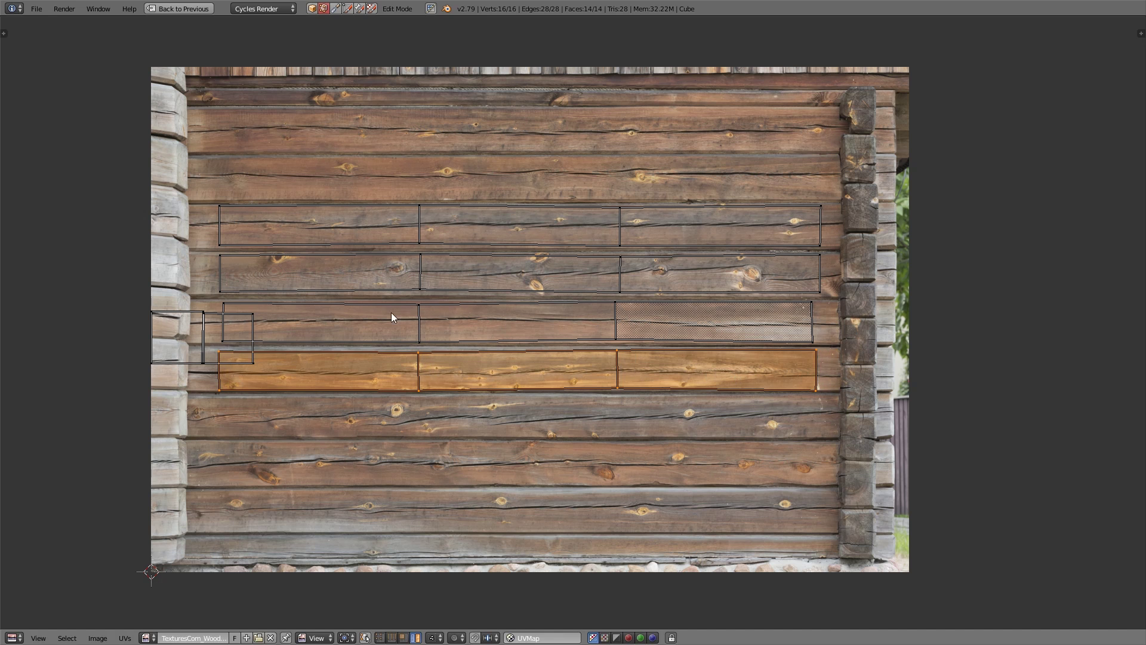
- Move the inner square end-cap UV island onto the second-lowest dark log end and scale it down to fit within it
right_click(249, 342)
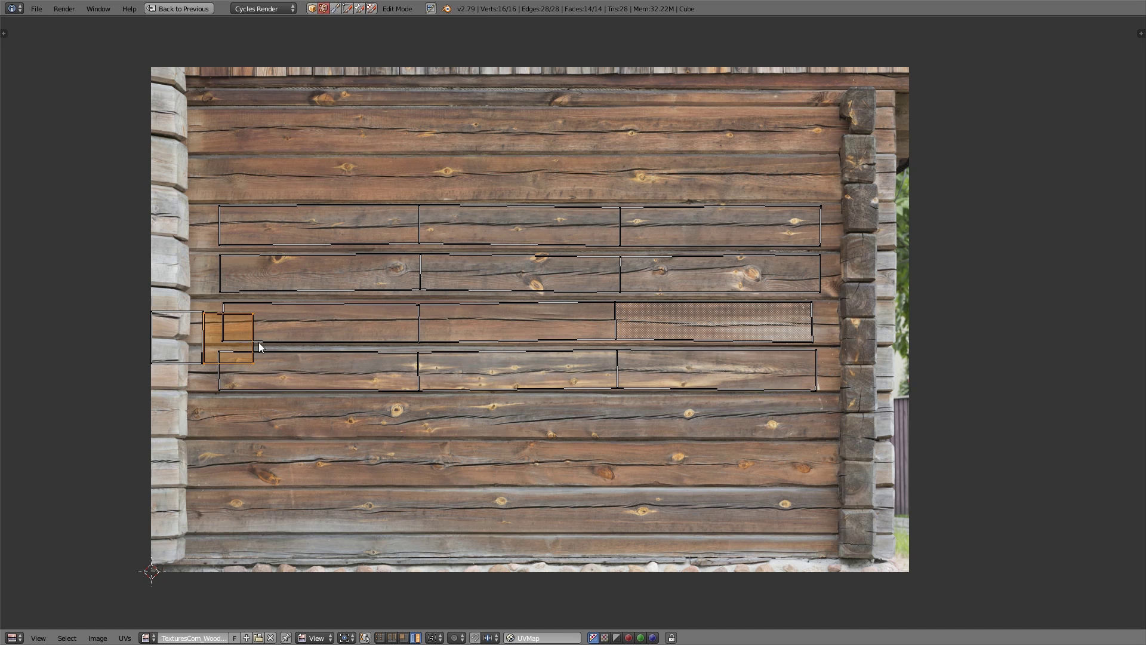
key(g)
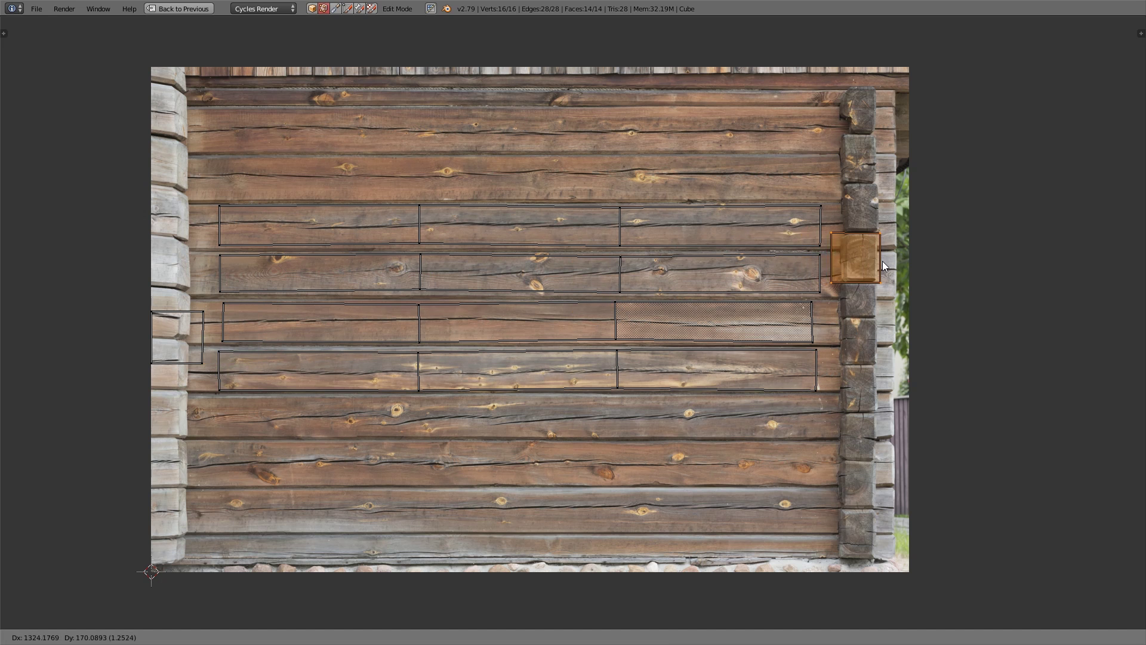
click(886, 261)
key(s)
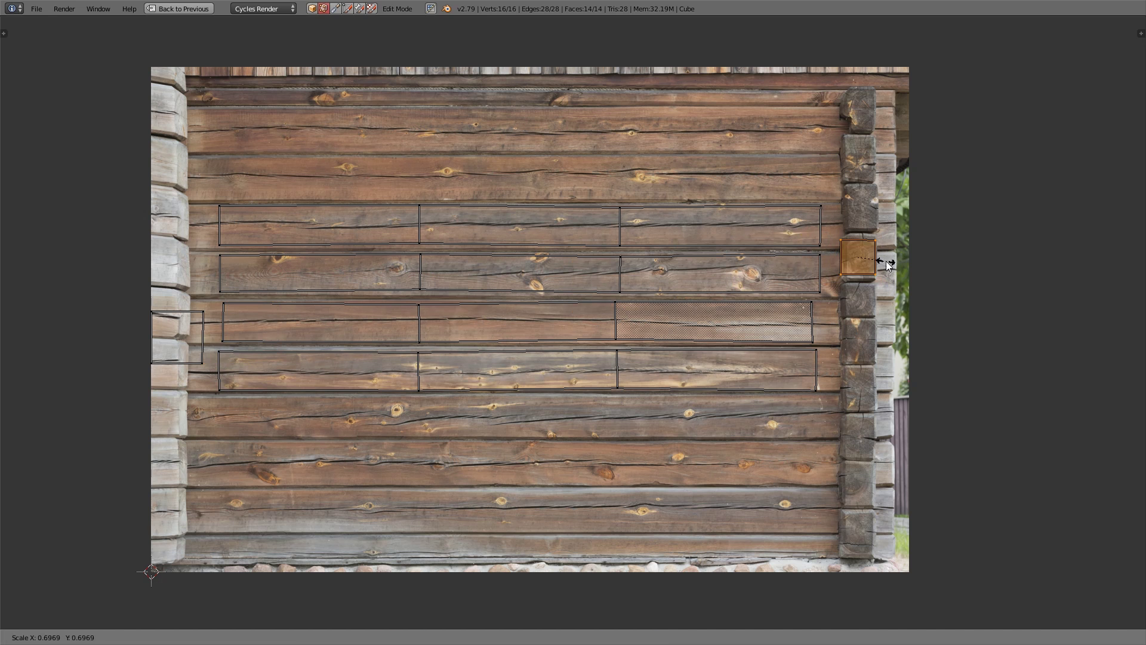
click(885, 267)
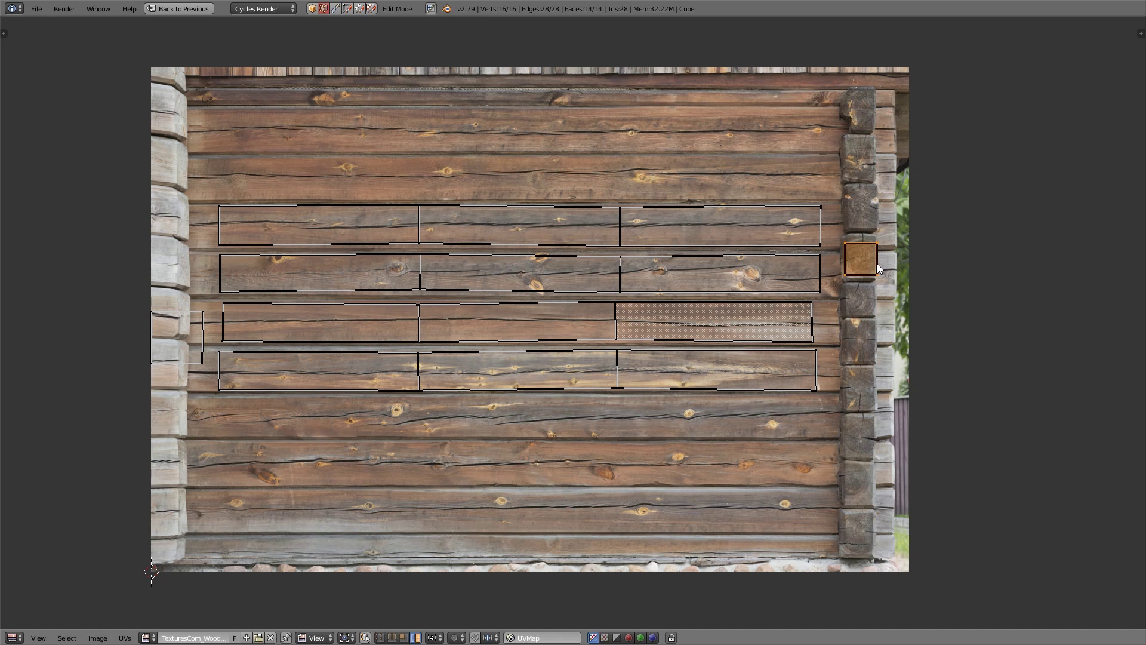
key(g)
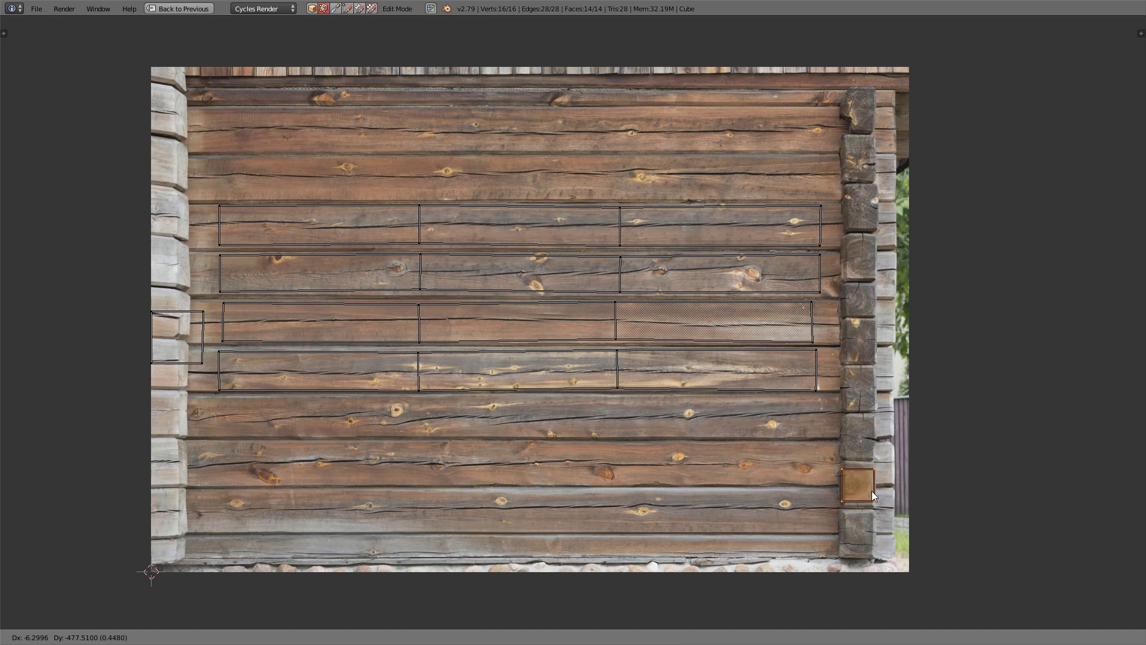
click(872, 492)
key(s)
click(892, 486)
- Place the remaining square end-cap UV island on the third dark log end from the top and shrink it to fit
right_click(207, 324)
key(g)
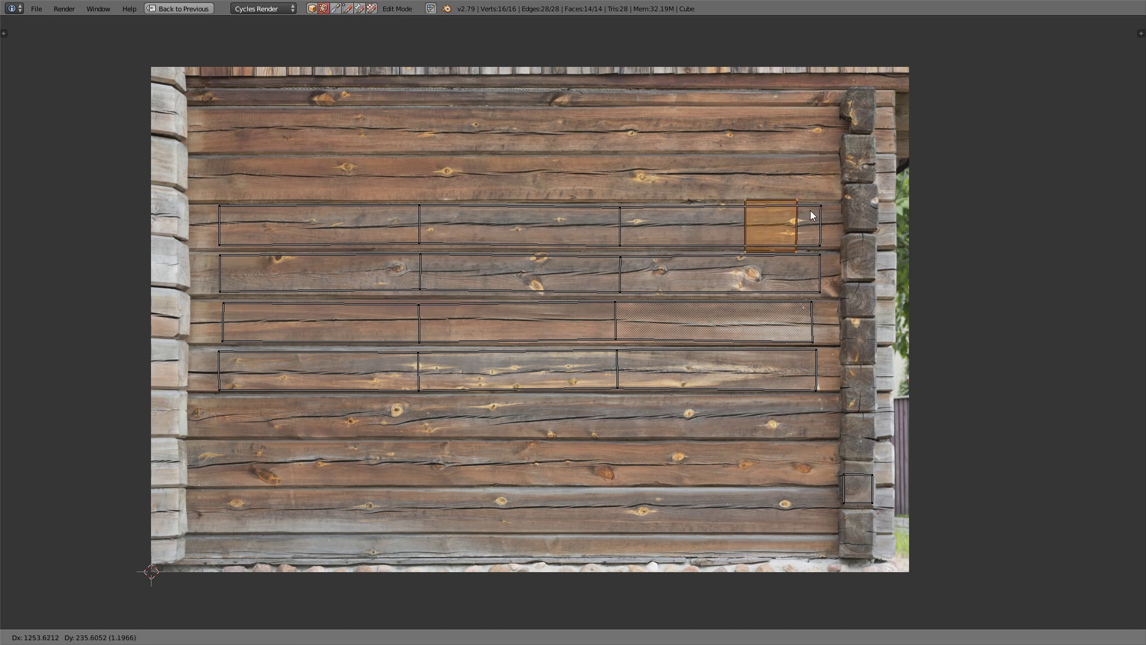
click(906, 189)
key(s)
click(886, 195)
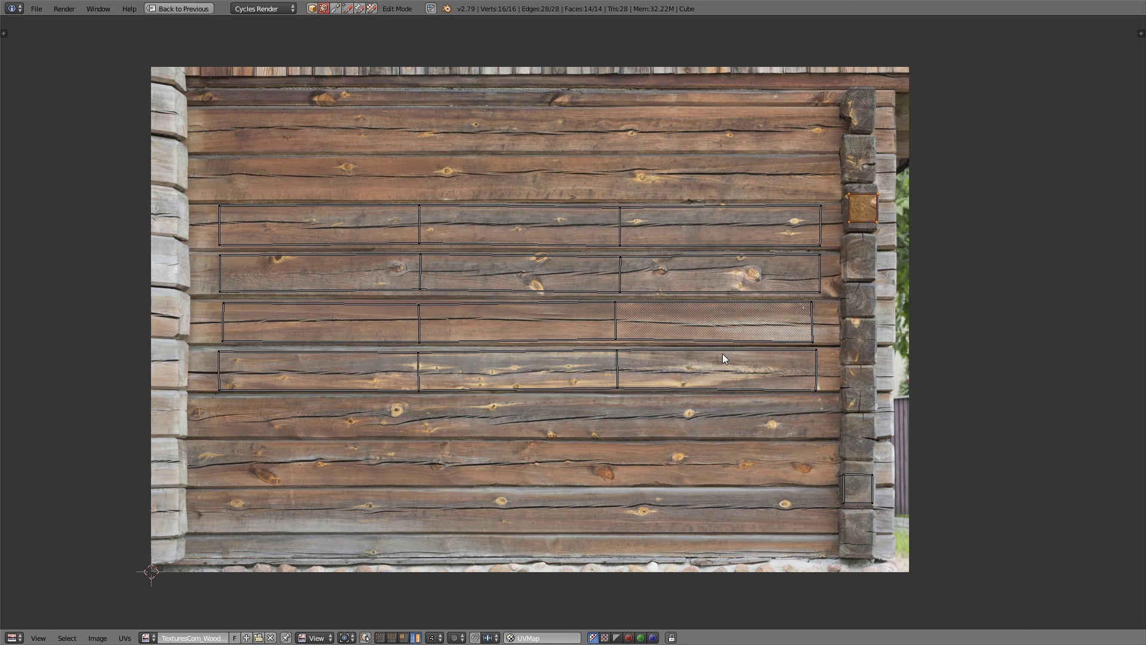
- Restore the split layout and deselect the long beam's faces to inspect its wood texture on the model
key(shift+space)
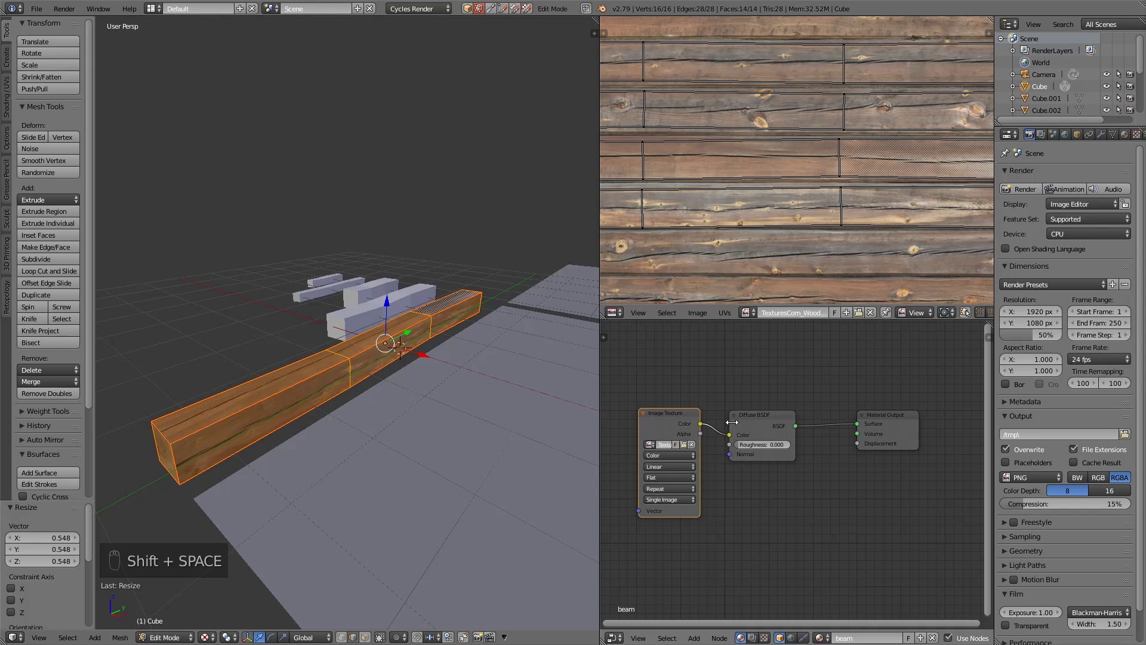
middle_drag(460, 468, 295, 381)
key(a)
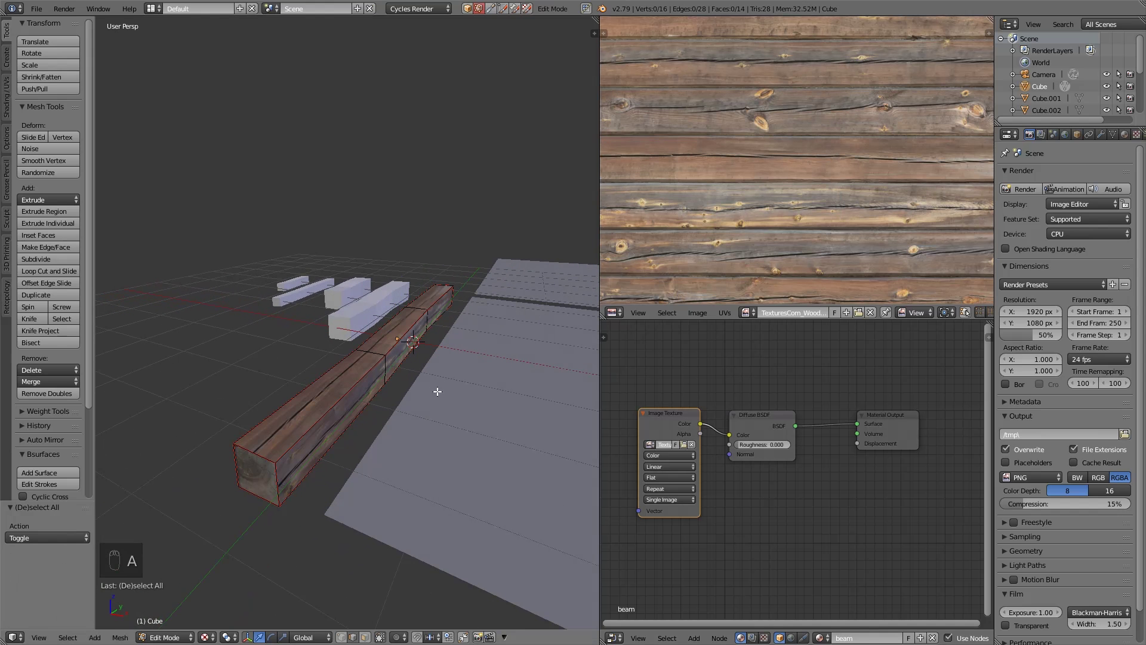
mouse_move(435, 389)
middle_down()
mouse_move(396, 409)
mouse_move(241, 385)
mouse_move(376, 381)
mouse_move(439, 407)
middle_up()
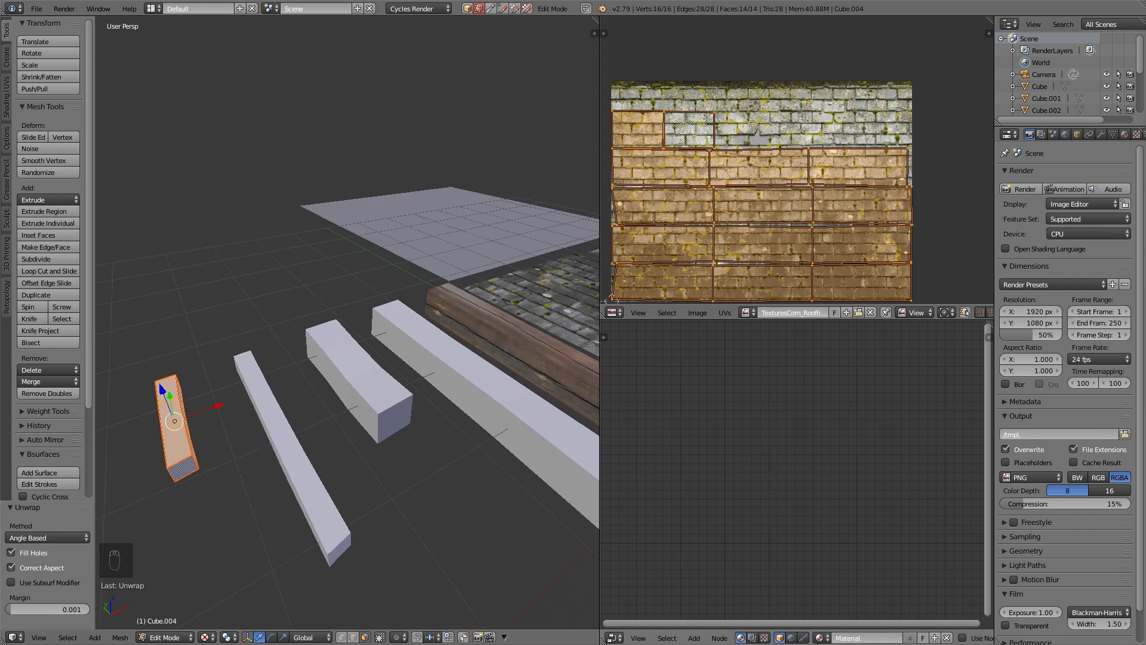
- Assign the beam material to the smallest beam and show TexturesCom_WoodLogs0032_M.jpg behind its UVs
click(821, 638)
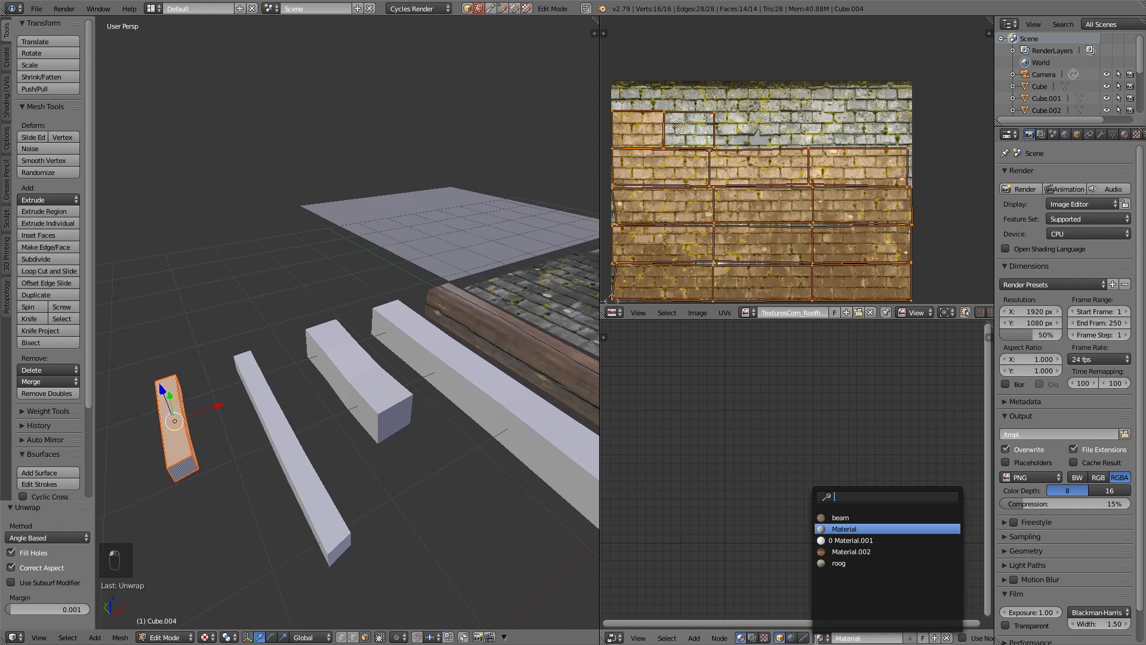
click(842, 518)
middle_drag(186, 455, 201, 482)
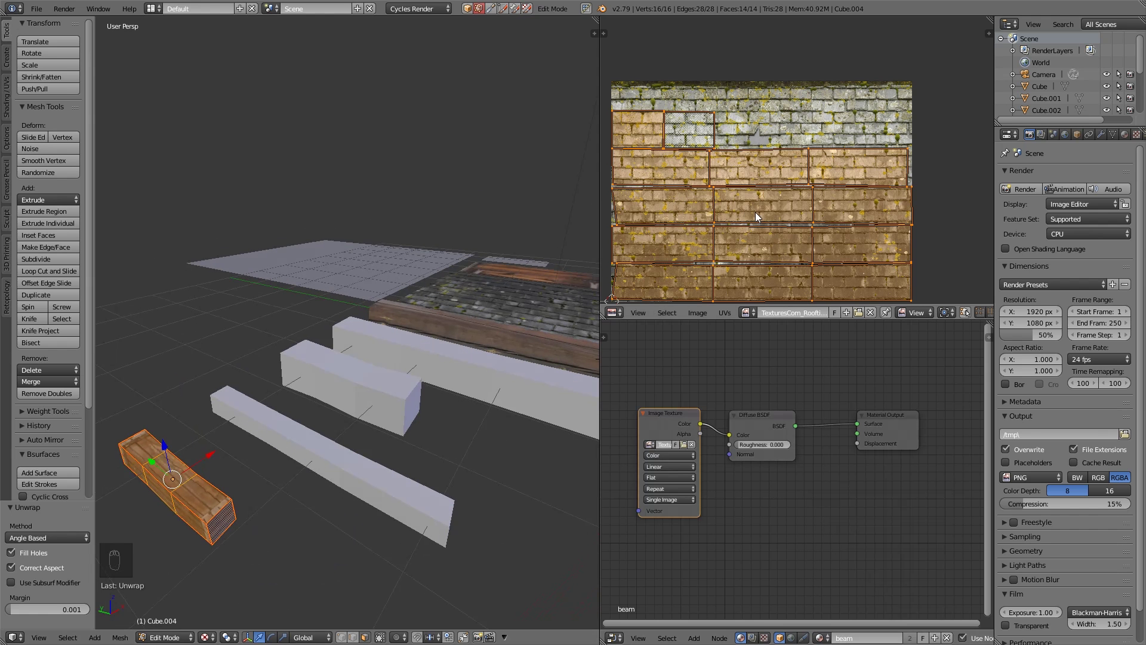
click(748, 313)
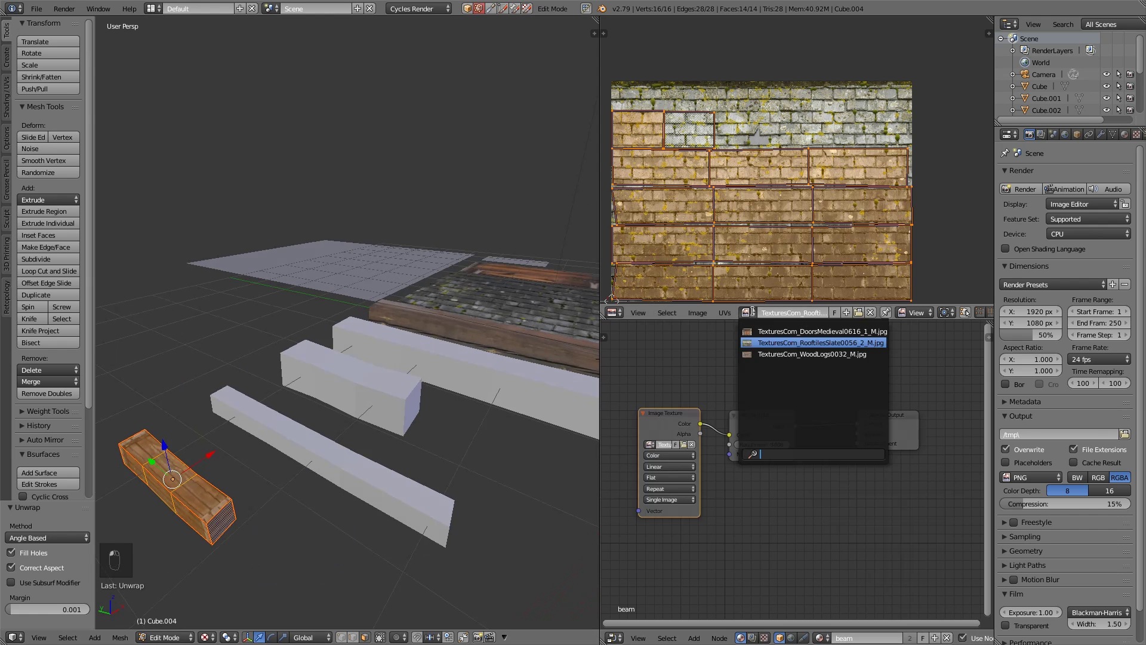
click(765, 354)
scroll(520, 325, down, 2)
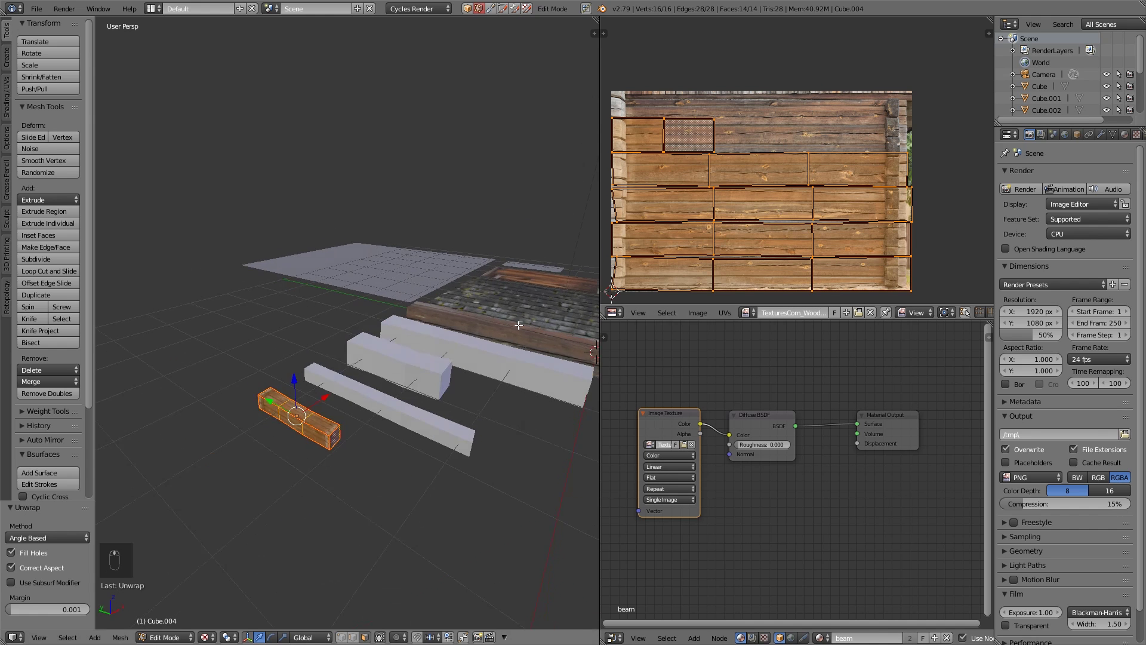
middle_drag(520, 325, 451, 357)
scroll(519, 406, down, 2)
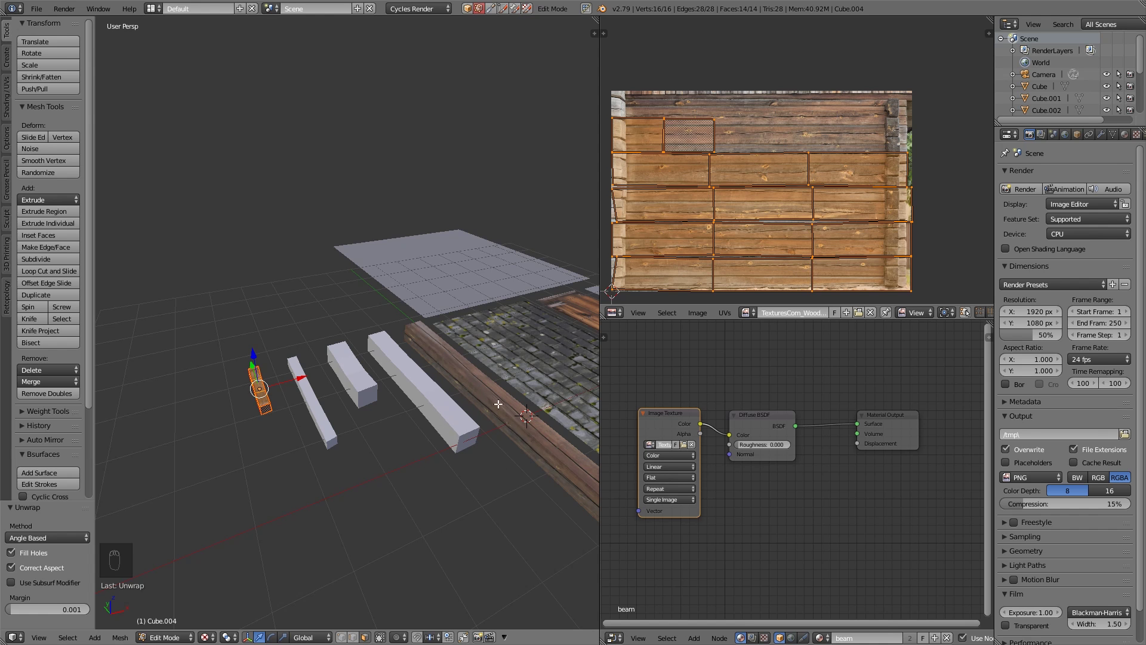
- Try stretching the long textured beam by moving its end face about 1.144 units along negative Y, and undo the move
shift+middle_drag(518, 432, 358, 412)
key(Tab)
right_click(436, 546)
key(Tab)
key(ctrl+Tab)
click(436, 554)
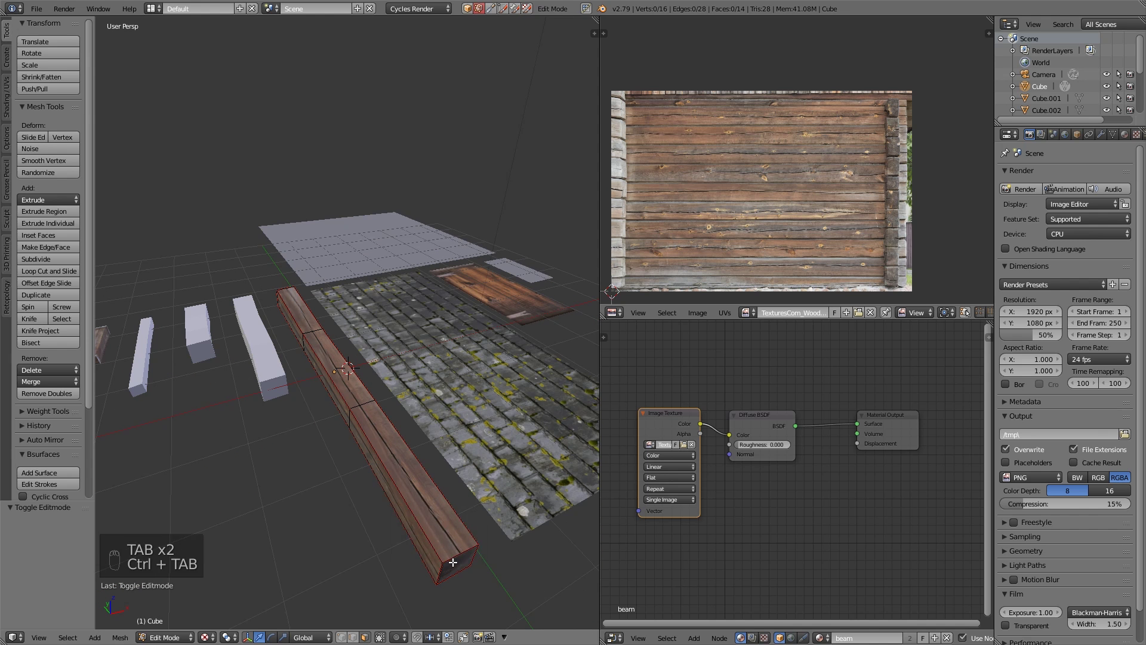
right_click(455, 563)
drag(435, 526, 450, 537)
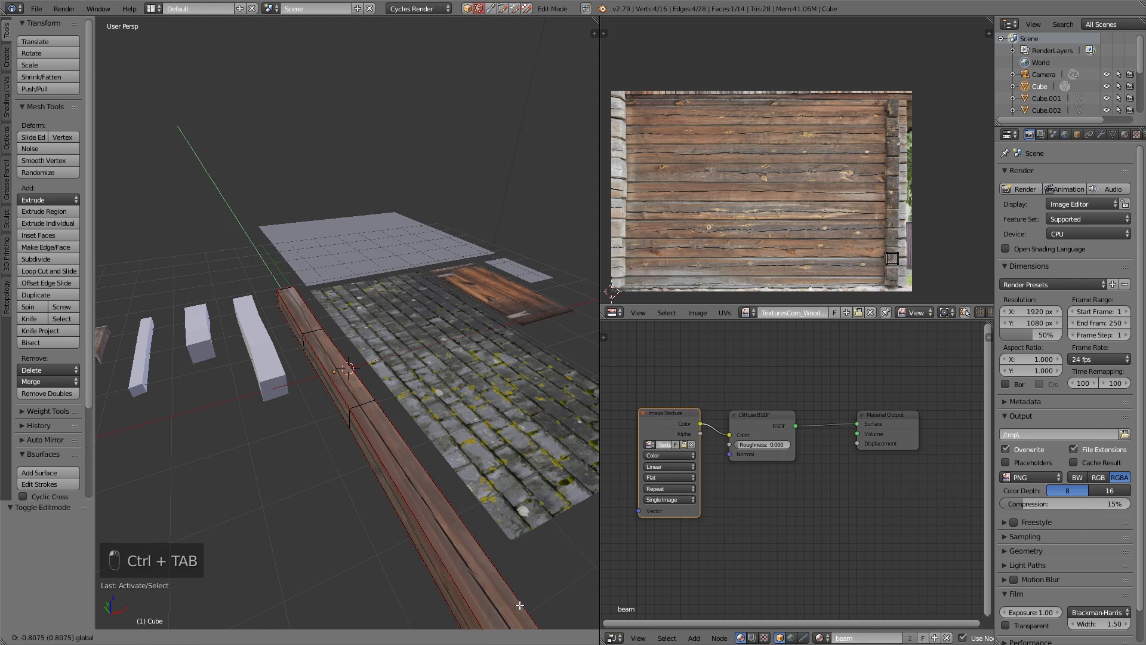
mouse_move(560, 33)
mouse_down()
mouse_move(471, 522)
mouse_move(560, 31)
mouse_up()
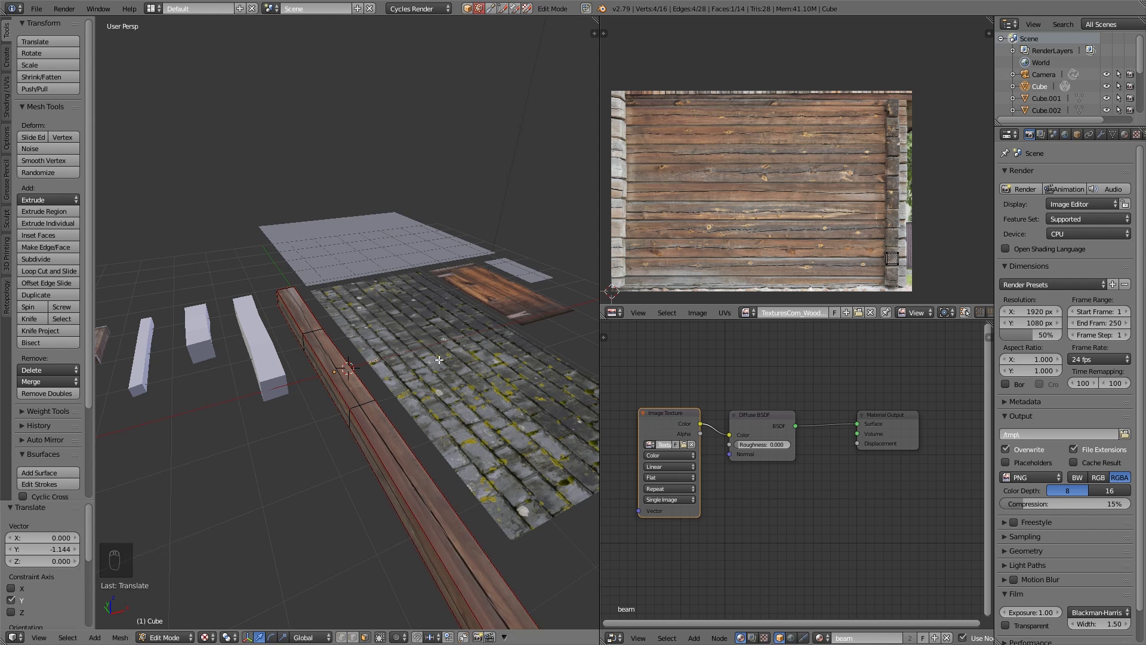
key(ctrl+z)
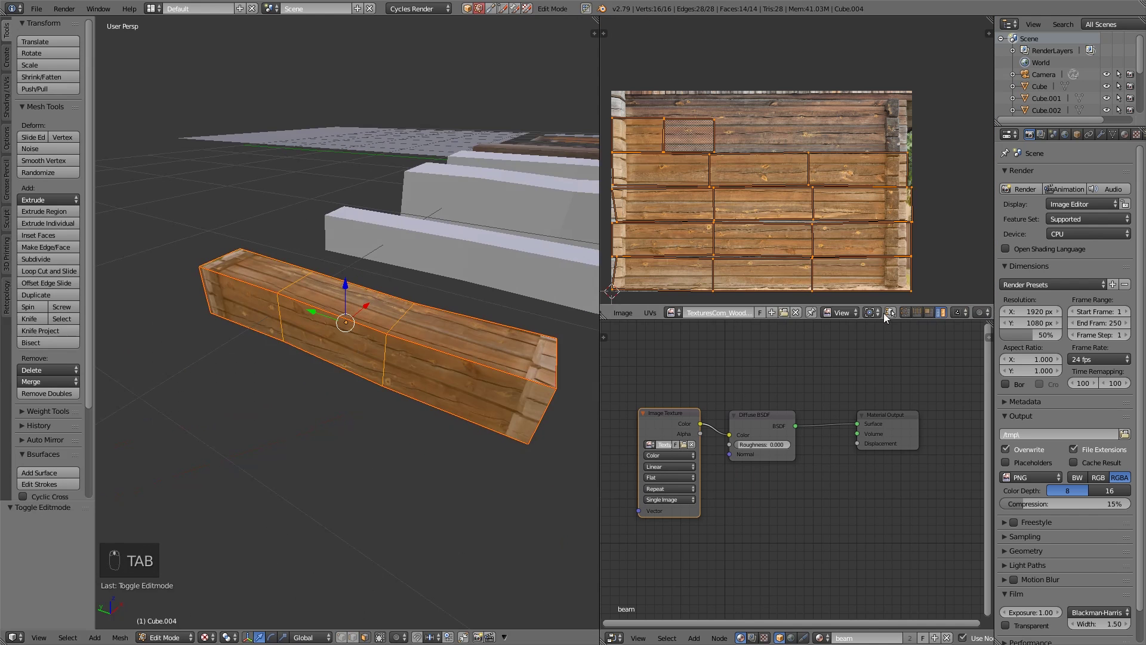
- Move and scale the smallest beam's UV islands so each long strip fits a log and the caps fit the log ends
key(g)
key(s)
key(s)
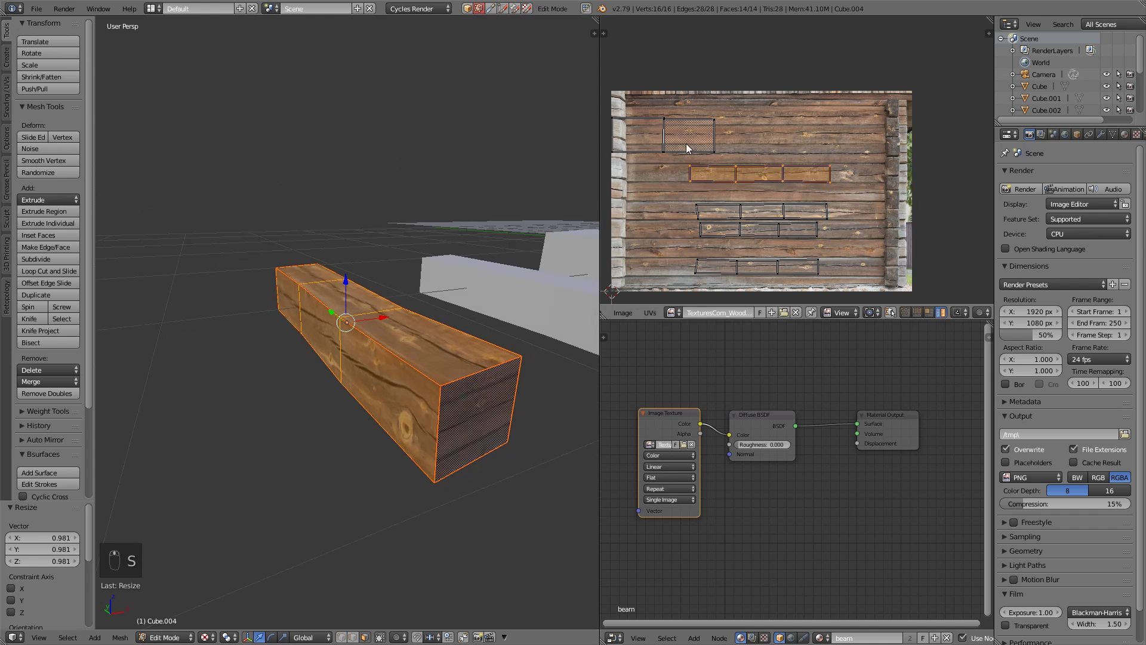
key(g)
key(s)
scroll(633, 122, up, 3)
key(Home)
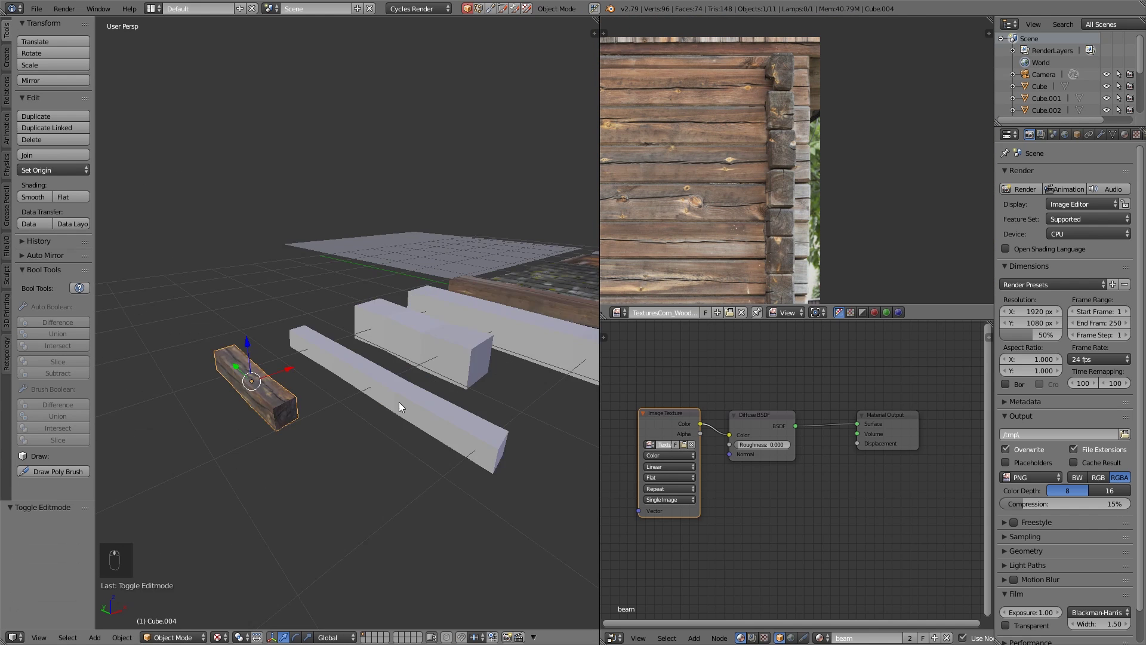
- Unwrap all the faces of the next untextured beam
right_click(483, 401)
key(Tab)
key(a)
key(u)
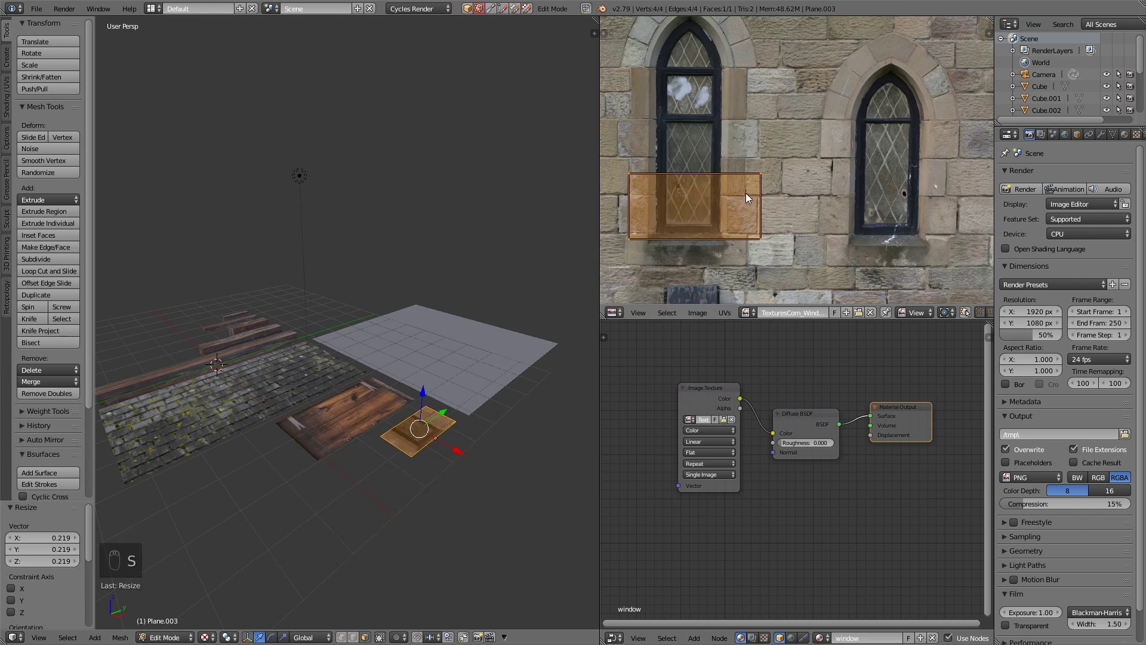
- Scale and move the small plane's UV face to fit the lower pane of the tall arched window in the photo
key(s)
key(g)
key(s)
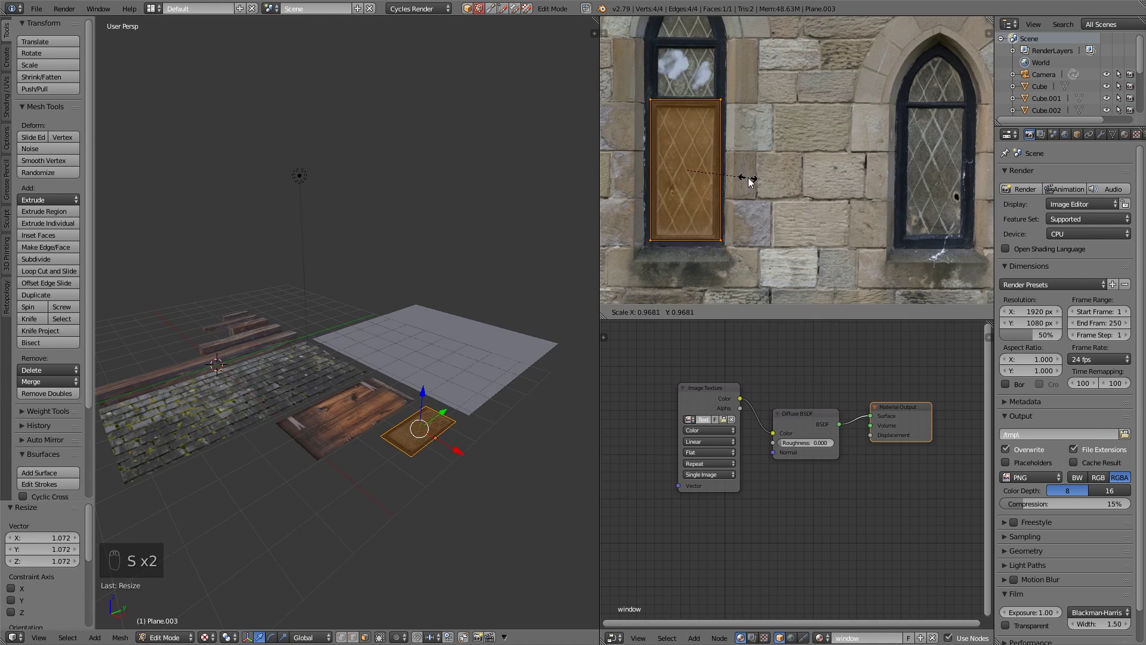
click(730, 117)
key(Tab)
- Select the large plane, switch to the browser to view the LoamWalls0044 texture page, and return to Blender
right_click(514, 353)
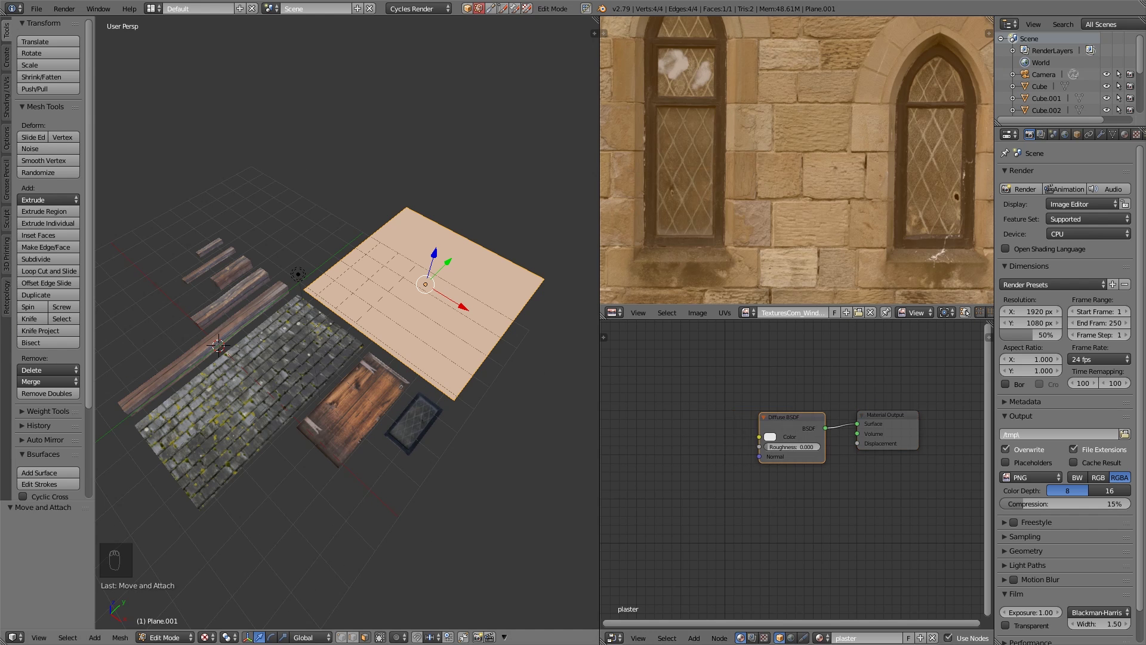
key(alt+Tab)
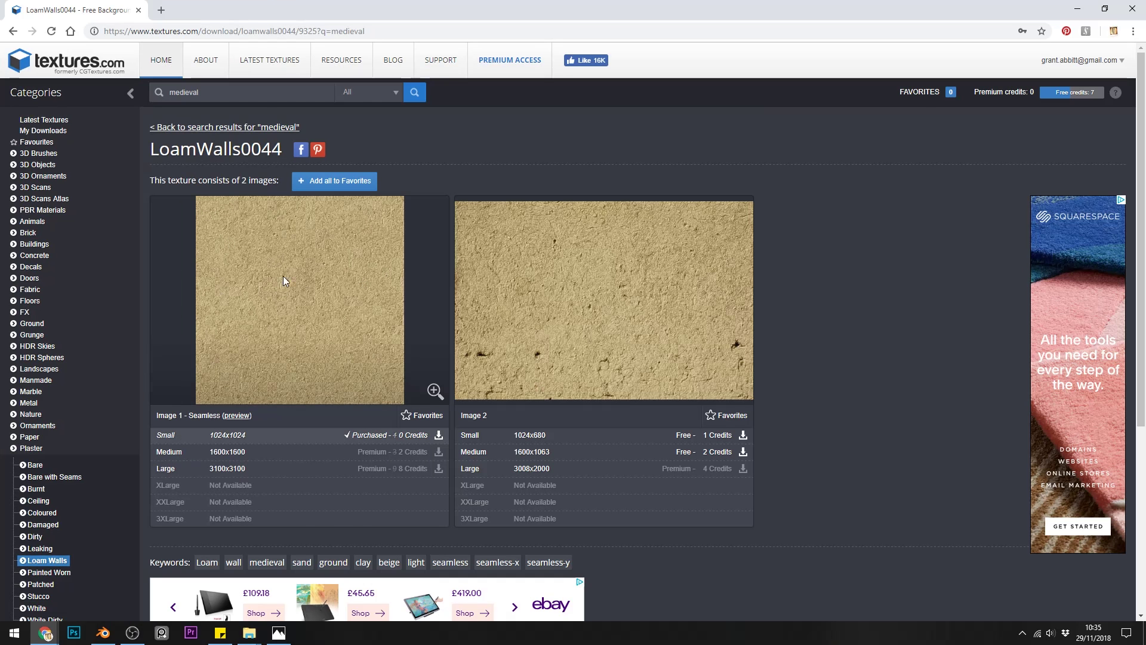
key(alt+Tab)
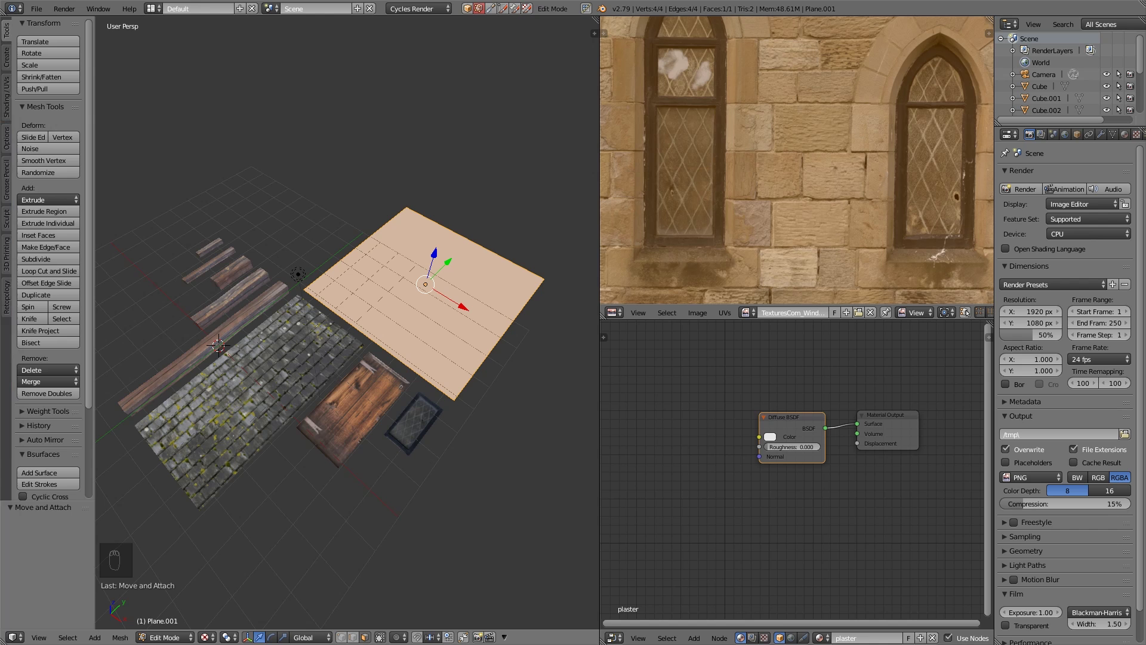
- Feed the loam wall image into the plaster material's Diffuse colour and show the same image behind the large plane's UVs
key(alt+Tab)
drag(180, 140, 208, 135)
drag(171, 474, 759, 437)
click(746, 313)
click(776, 349)
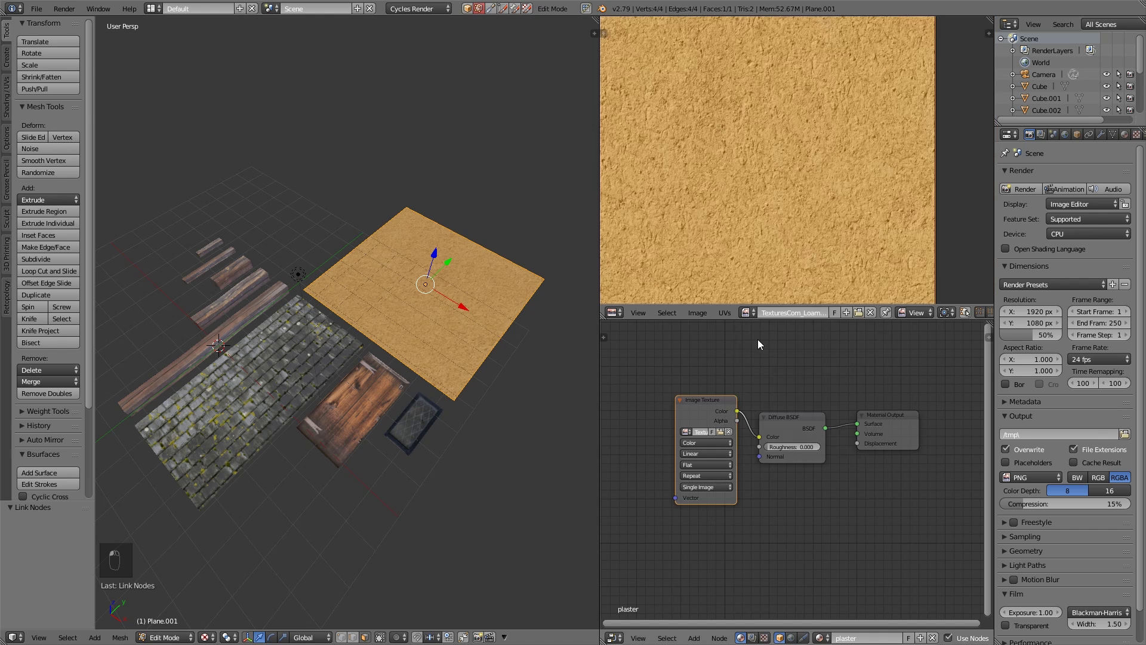
scroll(438, 364, up, 5)
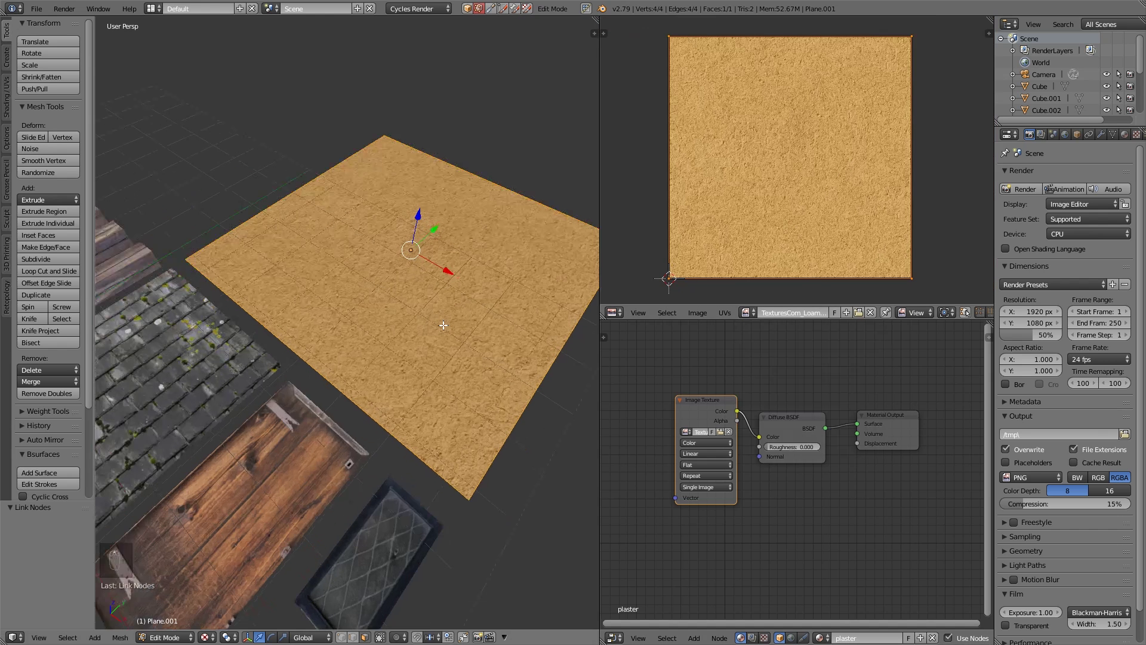
- Add Texture Coordinate and Mapping nodes in front of the loam Image Texture node, and open the user preferences
click(706, 410)
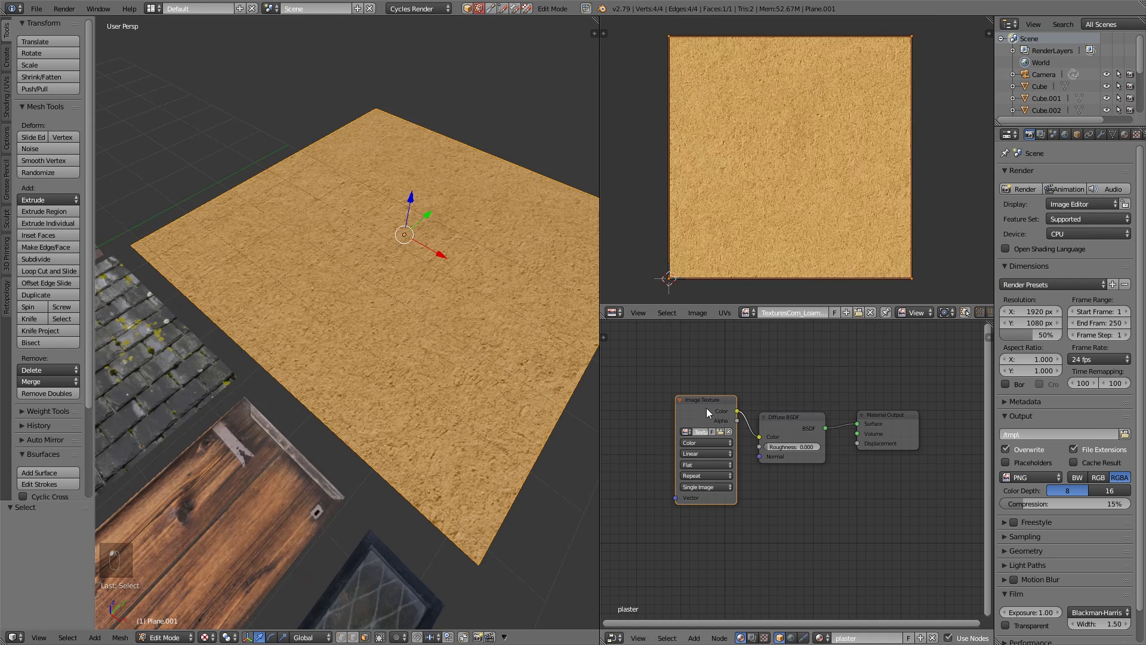
key(ctrl+t)
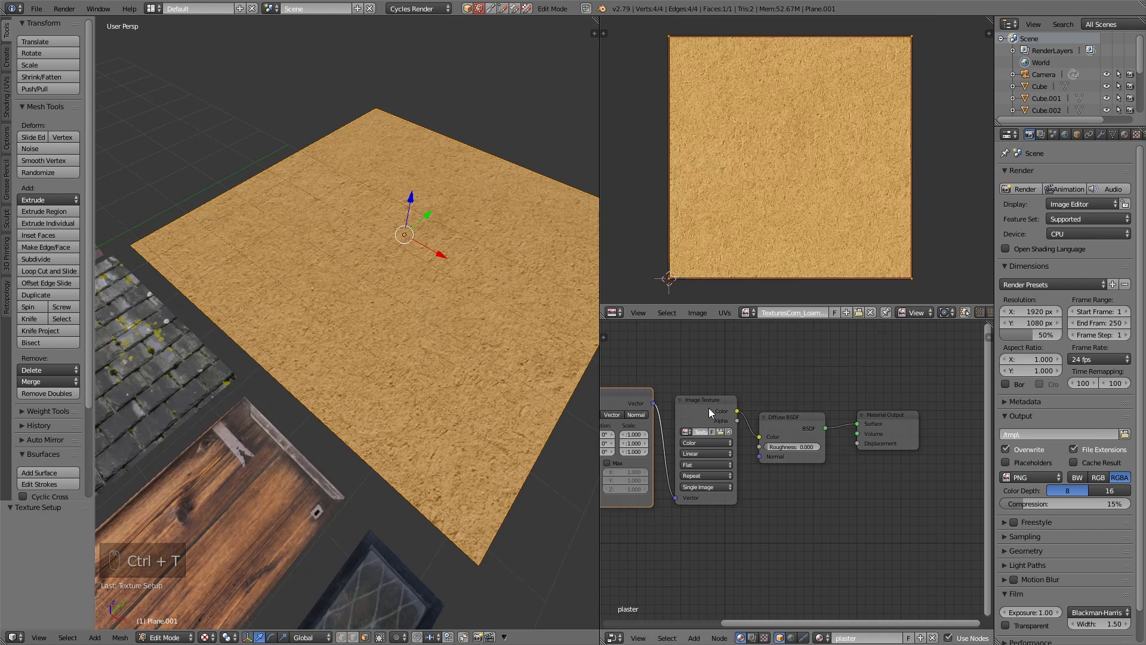
middle_drag(751, 488, 928, 506)
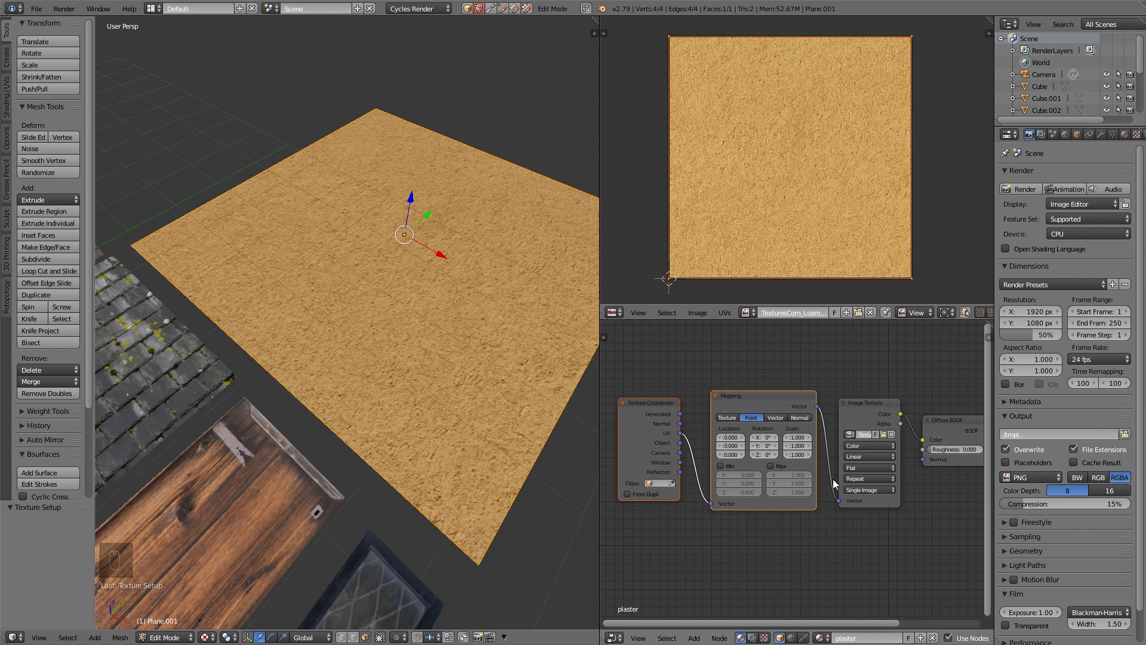
click(862, 401)
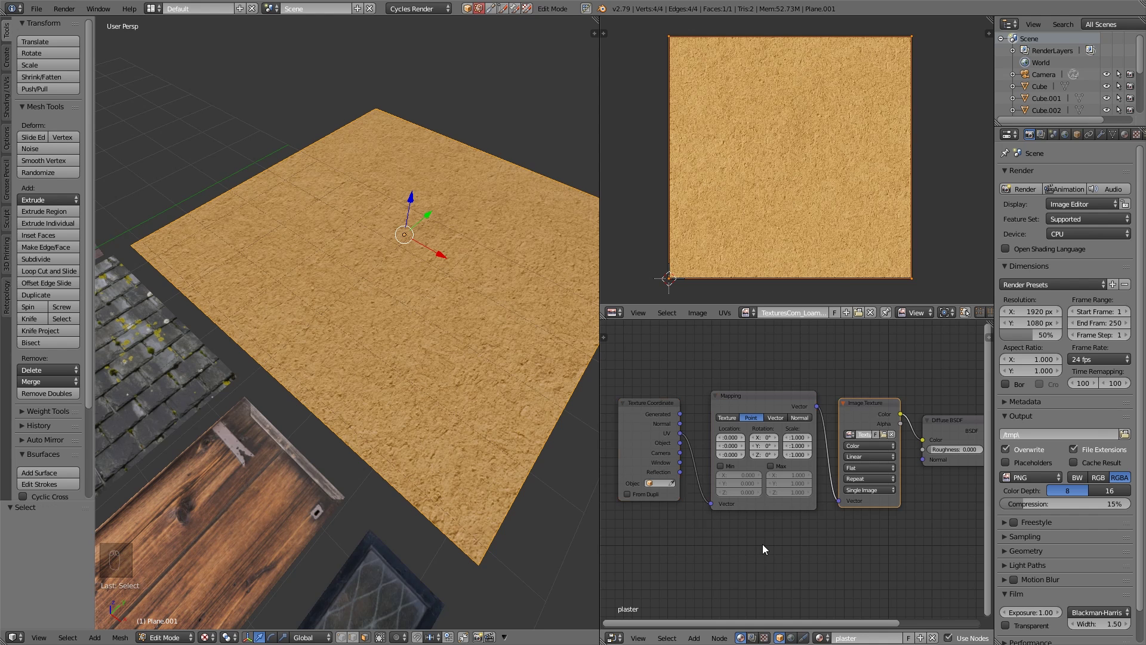
click(37, 9)
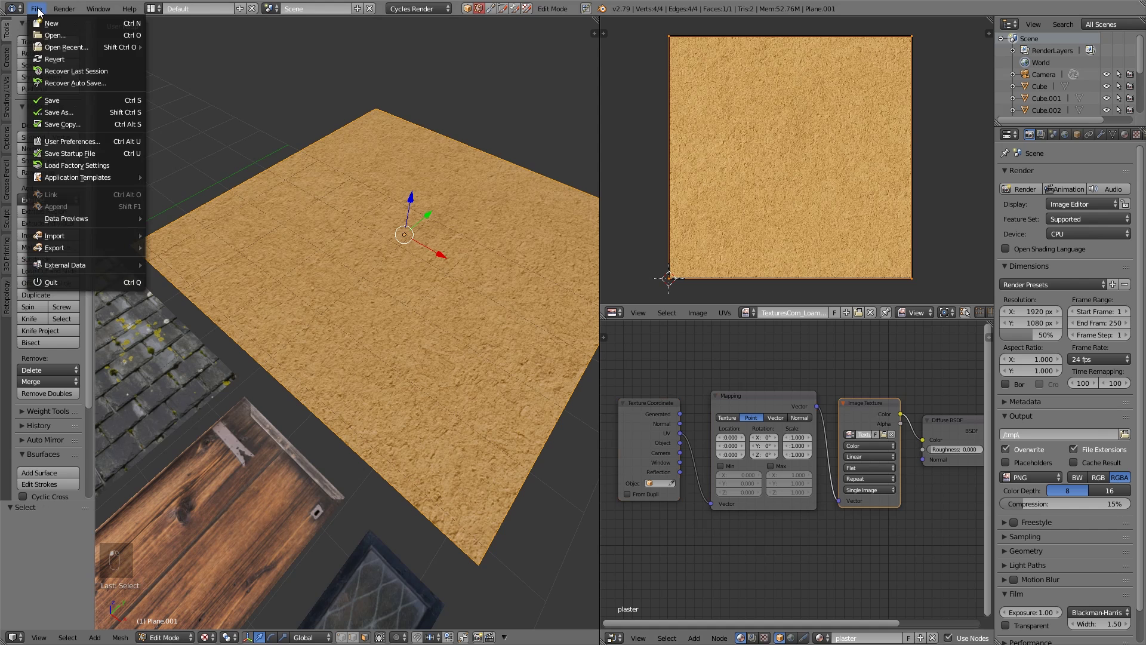
click(58, 136)
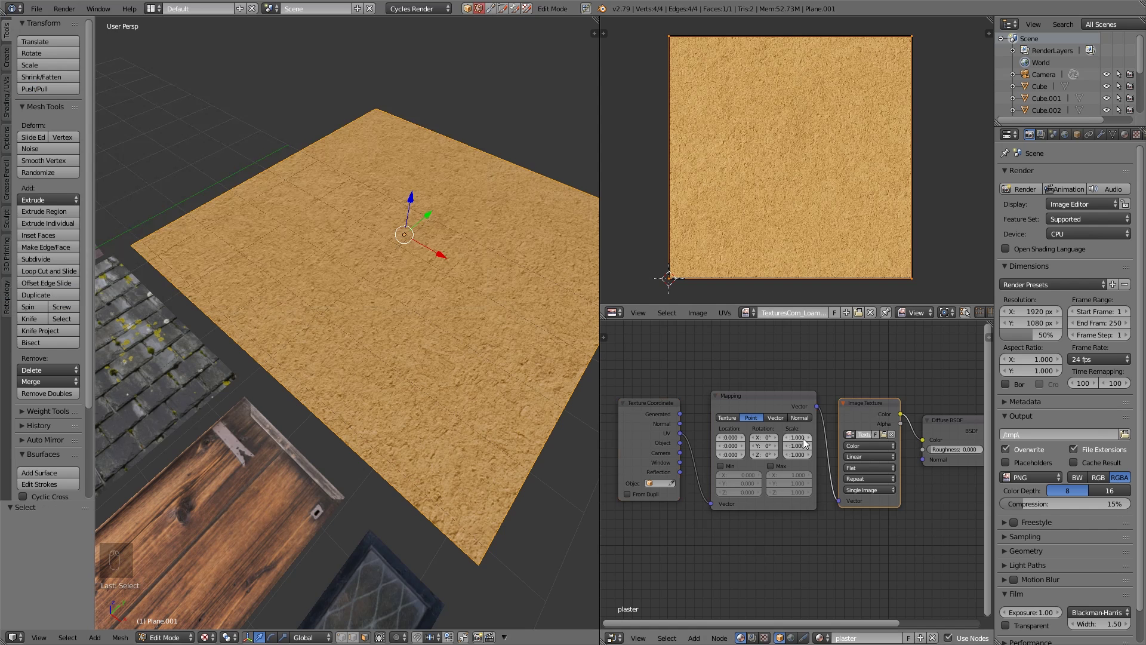
- Set the Mapping node's scale to 2 on all three axes and inspect the large plane's surface
mouse_move(804, 439)
mouse_down()
mouse_move(802, 455)
mouse_move(802, 445)
mouse_up()
text(2)
key(Return)
middle_drag(355, 298, 340, 297)
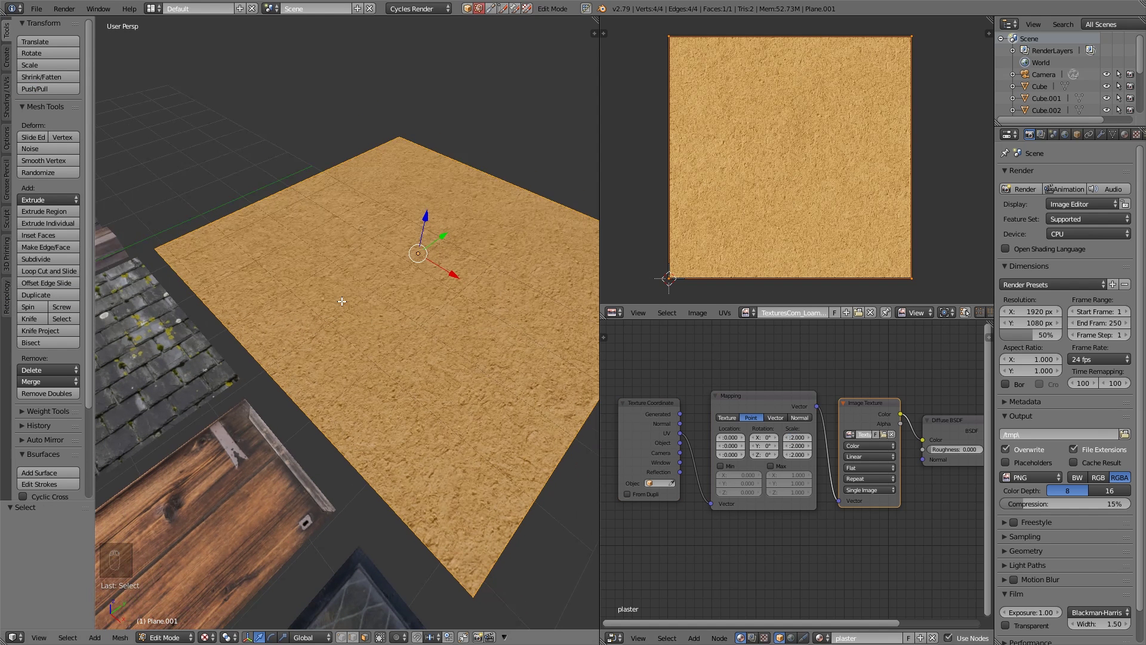
- Change the 3D viewport's shading mode, inspect the textured pieces and leave edit mode on the plaster plane
click(206, 638)
click(239, 569)
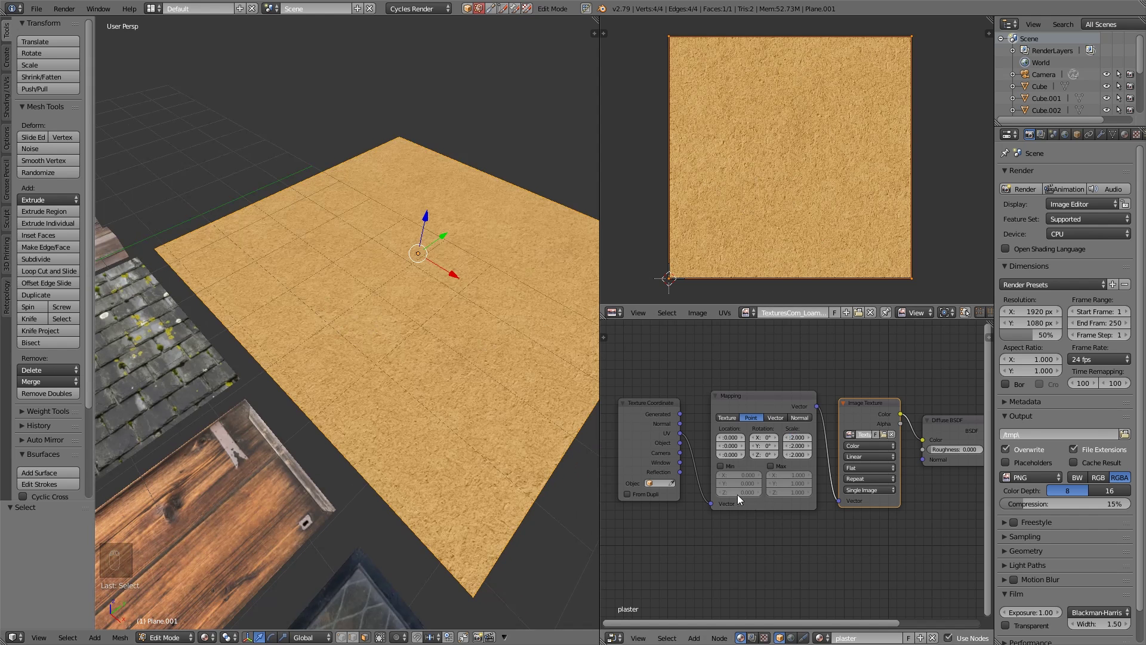
middle_drag(360, 300, 347, 334)
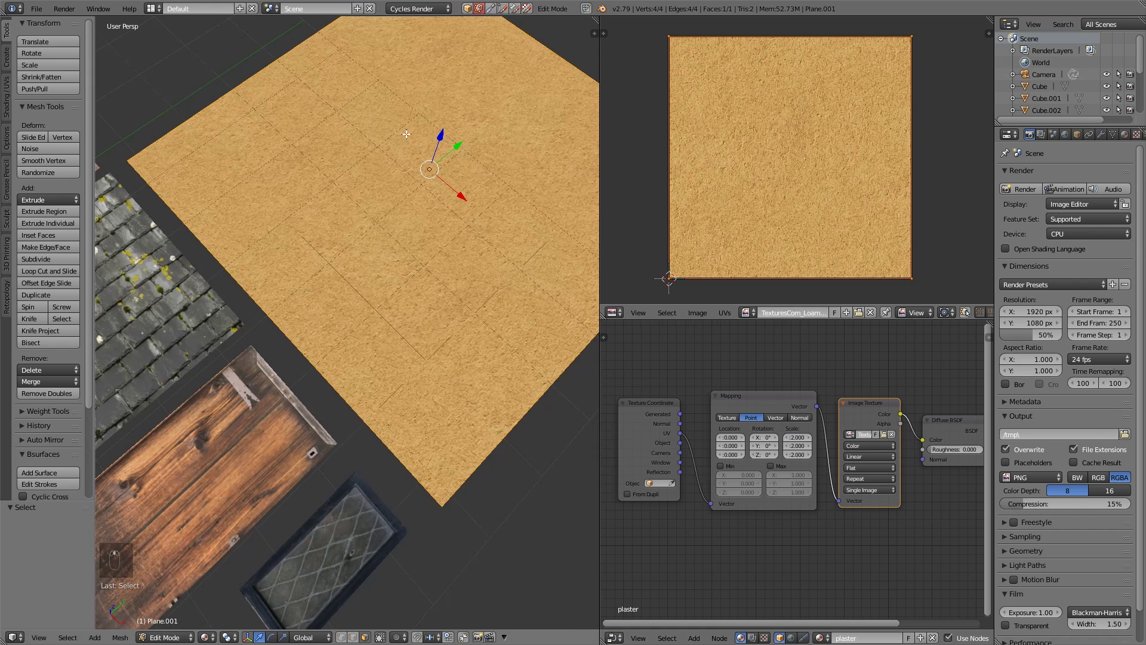
scroll(464, 227, down, 4)
middle_drag(416, 339, 442, 286)
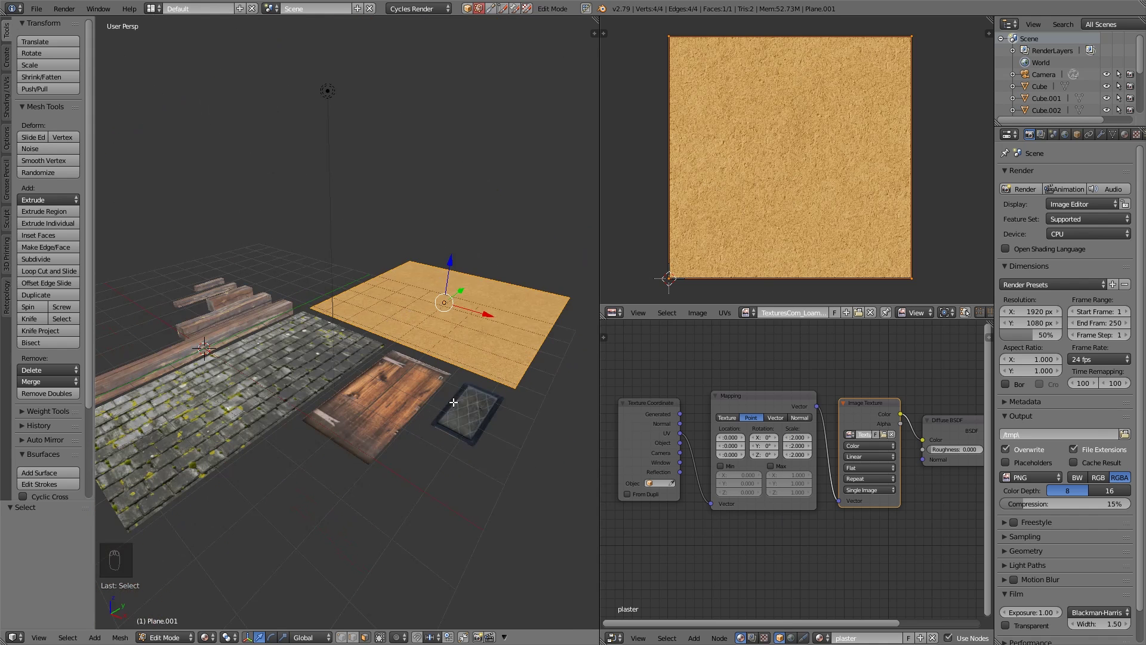
key(Tab)
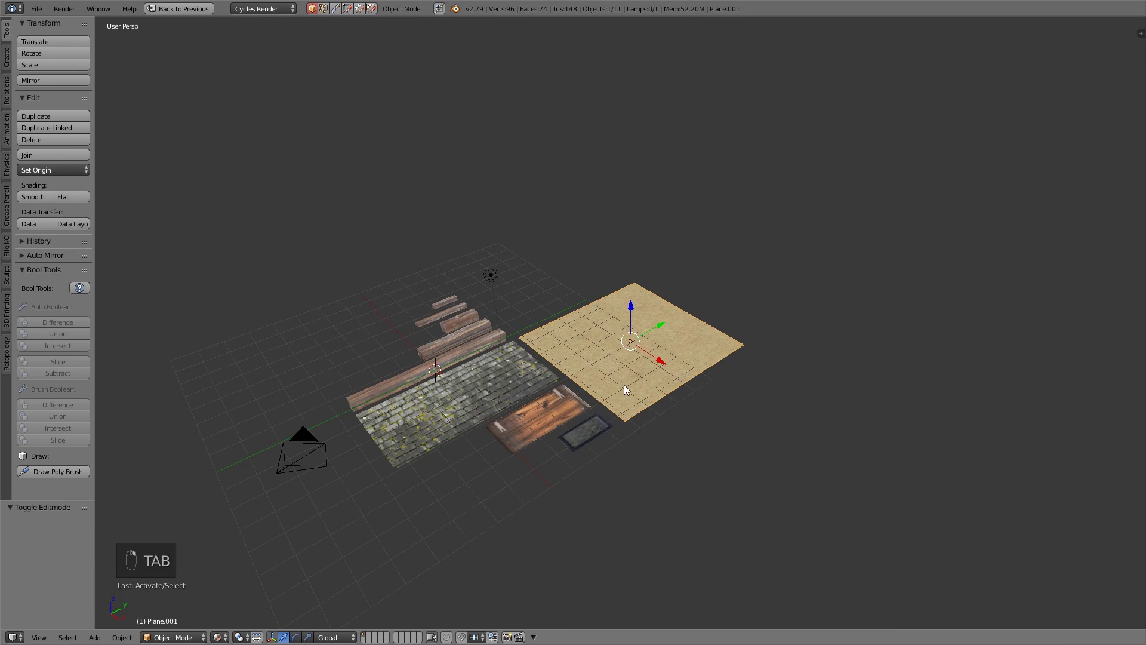
- Stand the plaster plane upright as a wall and duplicate it along the Y axis
right_click(542, 419)
scroll(542, 419, up, 3)
middle_drag(542, 419, 561, 443)
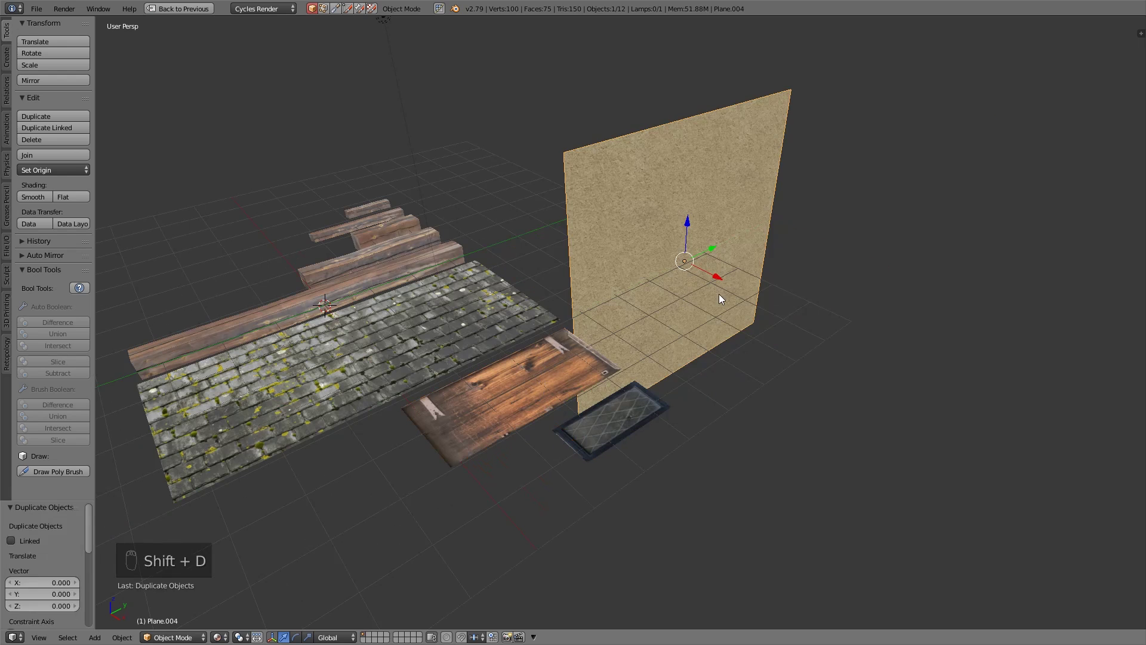
key(KP_7)
middle_drag(793, 218, 524, 192)
key(shift+d)
key(y)
click(843, 271)
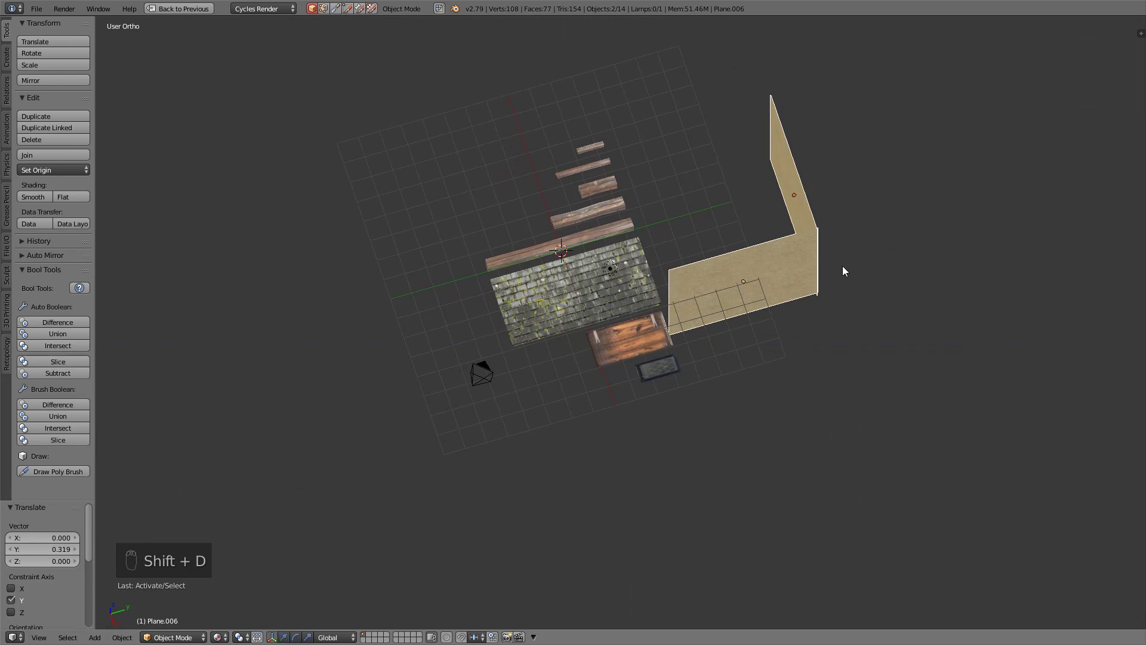
- Rotate the plaster wall copies 90° about Z and move them to enclose a four-walled box
key(r)
key(z)
key(9)
key(0)
key(Return)
drag(781, 279, 757, 213)
key(r)
key(z)
key(9)
key(0)
key(Return)
drag(782, 162, 726, 192)
middle_drag(708, 191, 755, 96)
- Rotate the long wooden beam 90° about X to stand upright and move it to the plaster box
right_click(515, 320)
key(r)
key(x)
key(9)
key(0)
key(Return)
drag(571, 295, 629, 268)
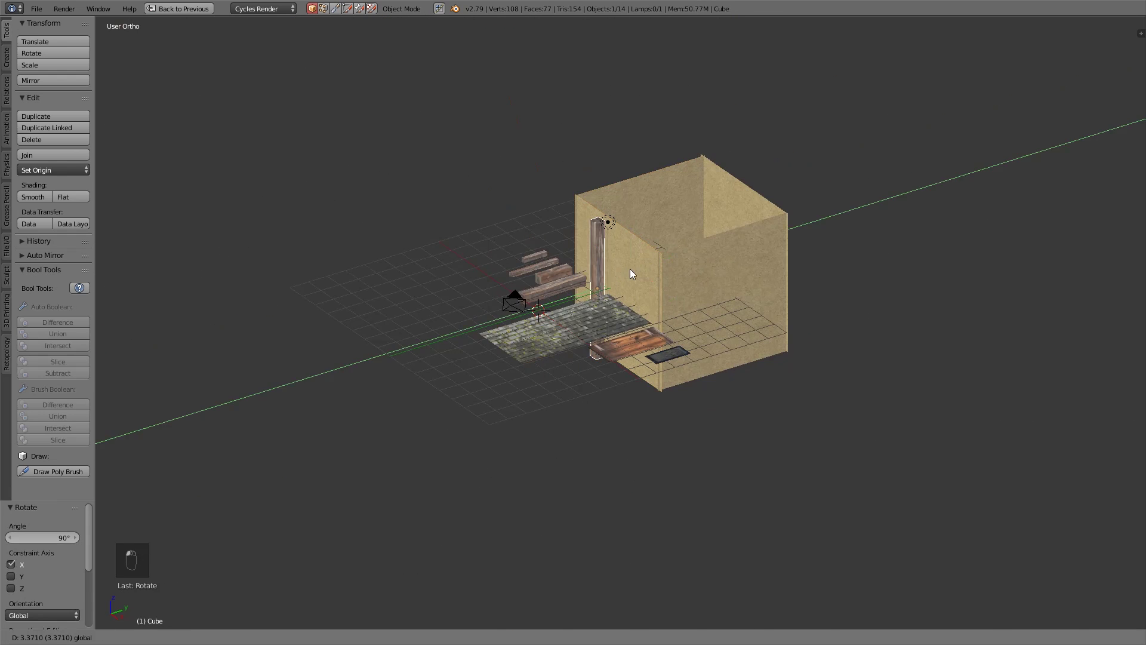
- Align the upright beam with a wall corner and place duplicates as posts at the other corners of the box
key(KP_7)
key(KP_5)
key(KP_5)
key(g)
key(shift+d)
key(shift+d)
key(KP_Decimal)
drag(660, 325, 690, 326)
drag(649, 363, 649, 372)
right_click(225, 252)
drag(267, 255, 255, 254)
- Duplicate a corner post, rotating the copy 90° about X to make a horizontal beam for the front wall
shift+middle_drag(259, 197, 366, 480)
right_click(293, 461)
middle_drag(686, 513, 561, 405)
right_click(454, 371)
key(shift+d)
key(r)
key(x)
key(9)
key(0)
key(Return)
drag(482, 417, 605, 382)
- Position the horizontal beam across the front wall, rotate it 90° about Y, and place a duplicate 3.461 higher along Z
key(r)
key(y)
key(9)
key(0)
key(Return)
middle_drag(573, 443, 514, 417)
key(shift+d)
drag(497, 307, 512, 156)
- Scale the front wall's middle beam by 0.947 along Y to fit between the corner posts
right_click(538, 352)
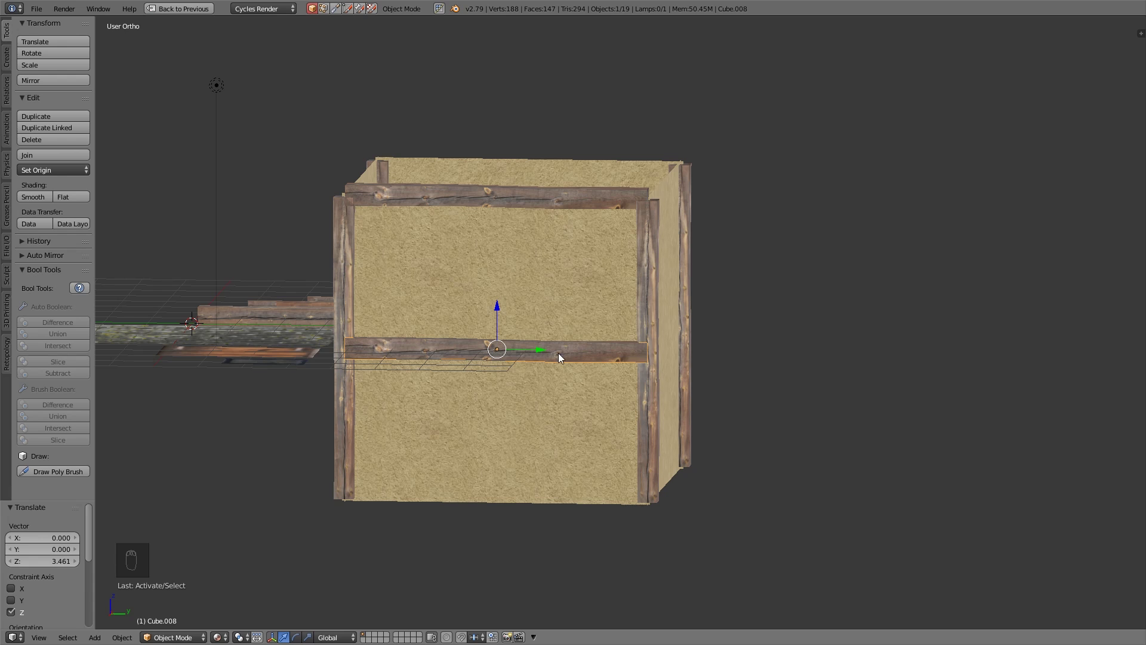
key(s)
key(y)
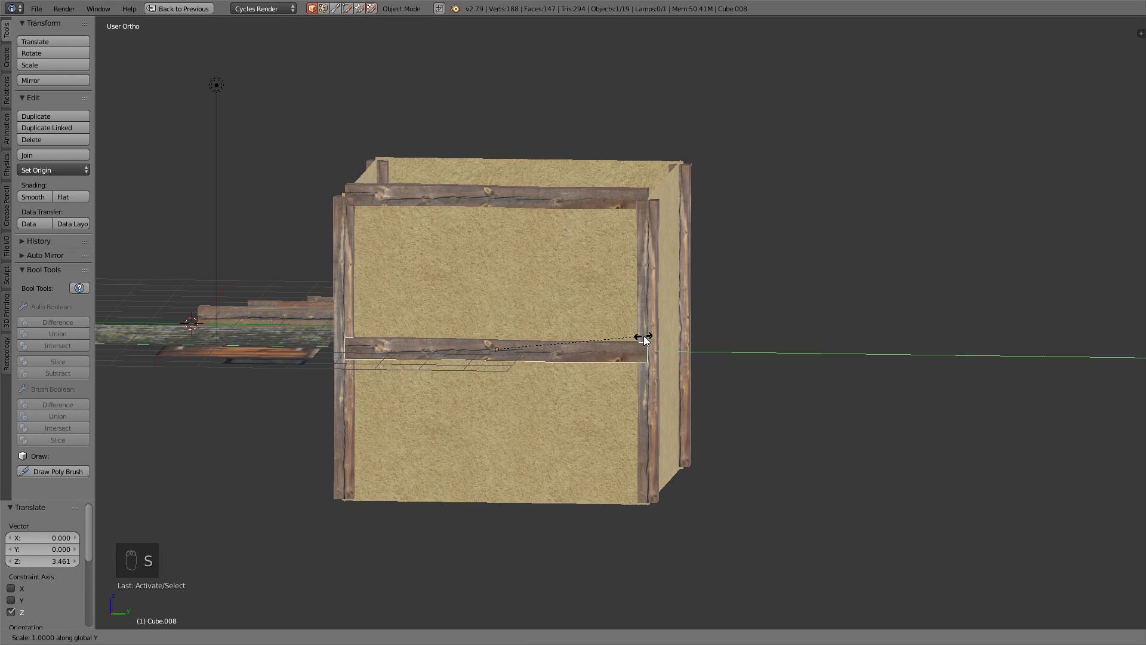
click(637, 340)
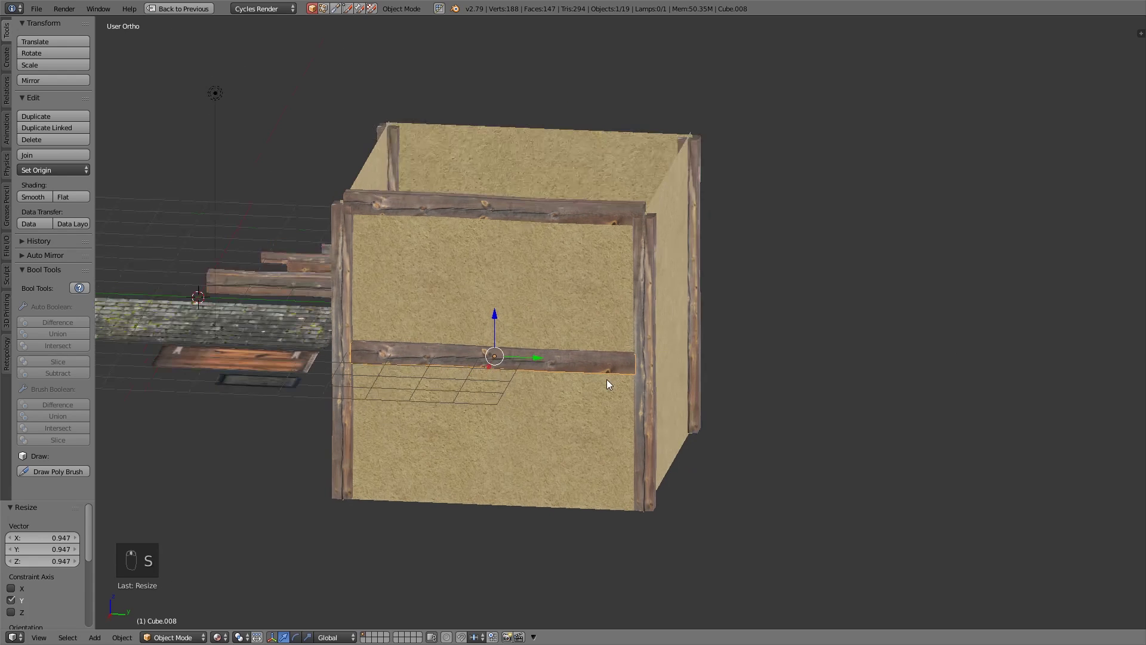
- Scale the front wall's top beam by 0.941 along Y to fit between the corner posts
middle_drag(607, 379, 647, 242)
right_click(647, 241)
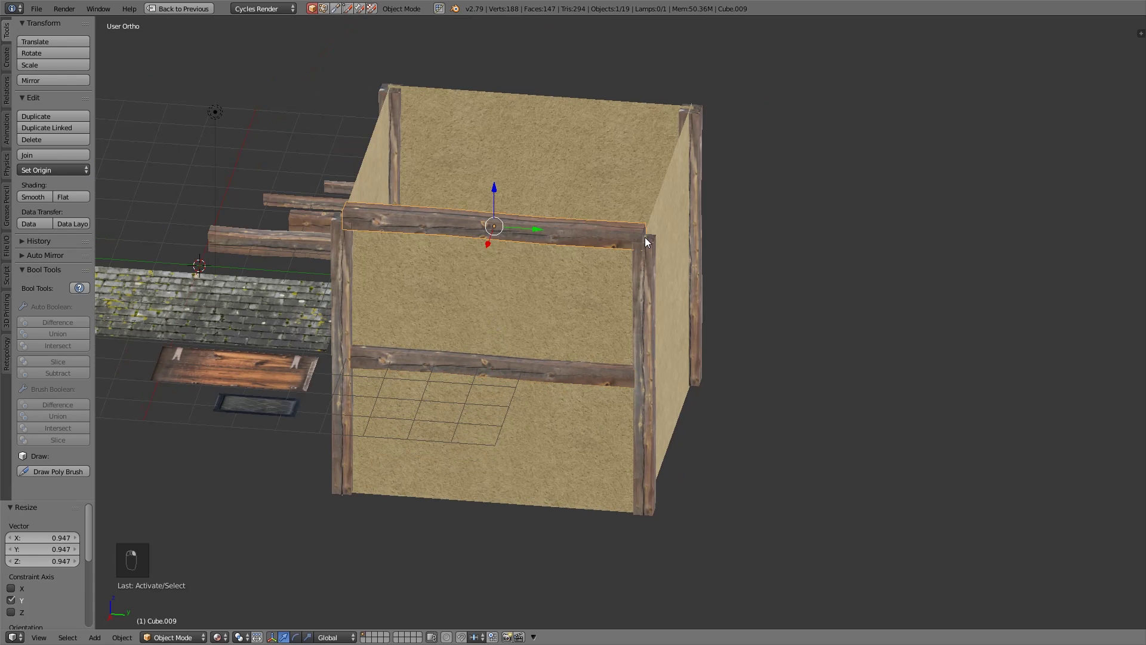
key(s)
key(y)
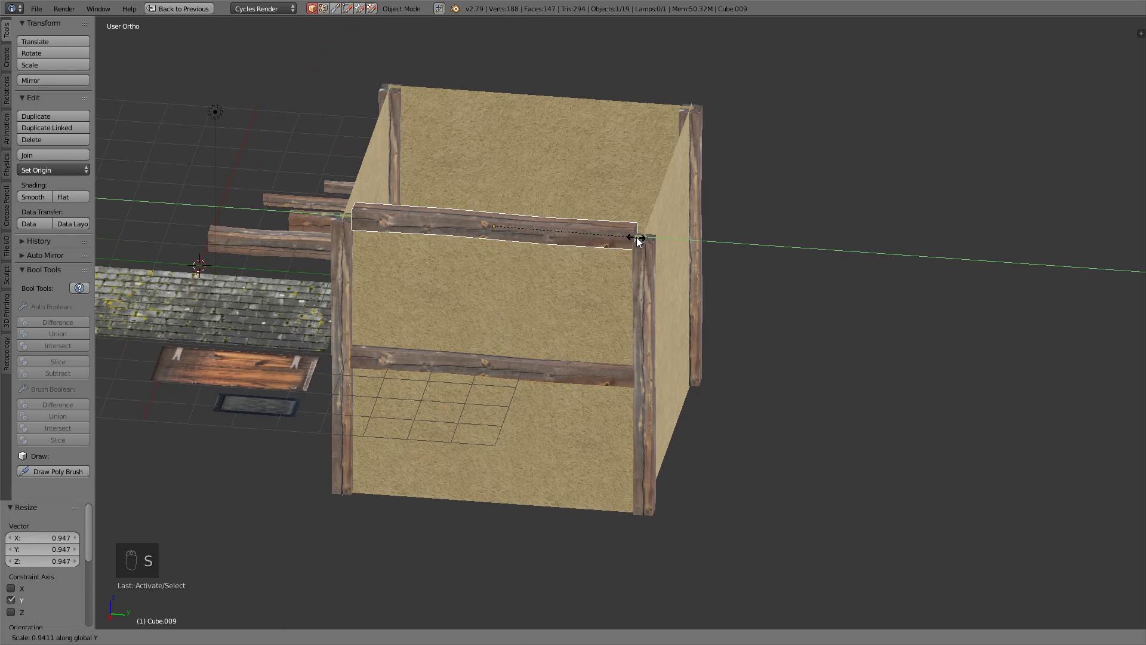
click(637, 238)
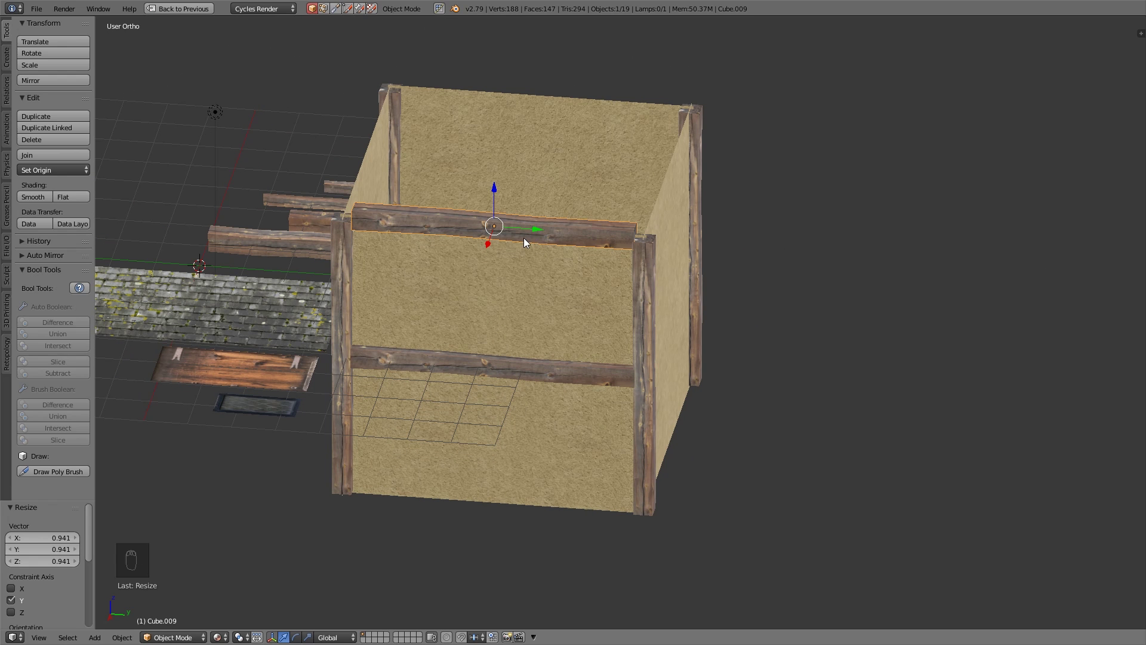
- Rotate the front wall's top beam -90° about Y and lengthen it along Y to cover both corner posts
text(ry)
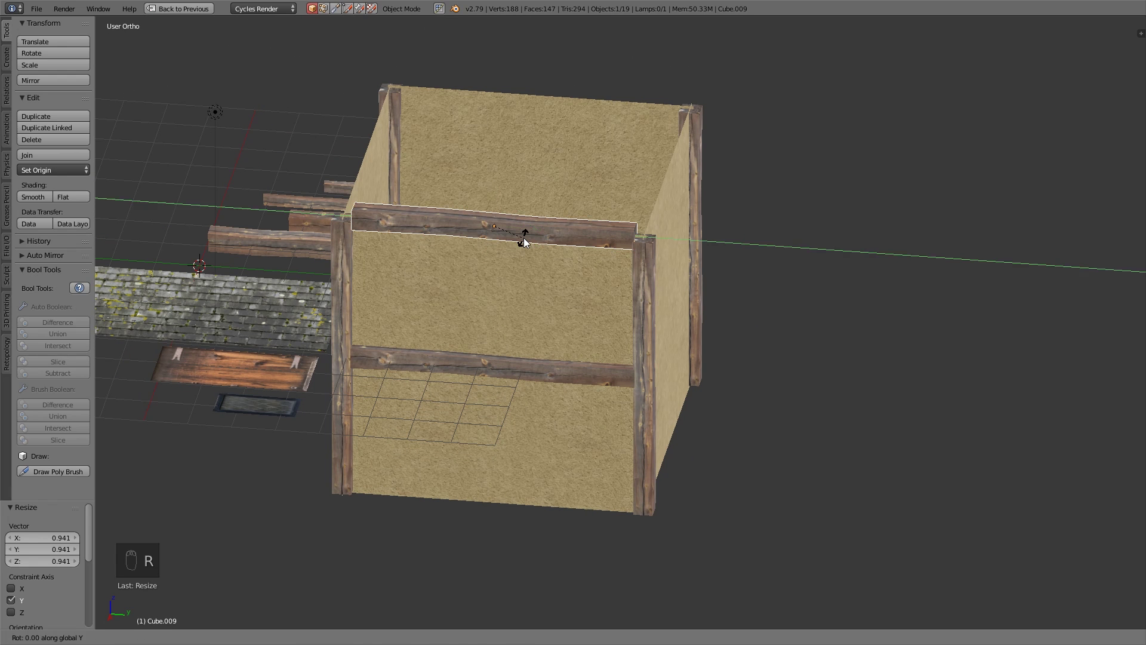
text(-90)
key(Return)
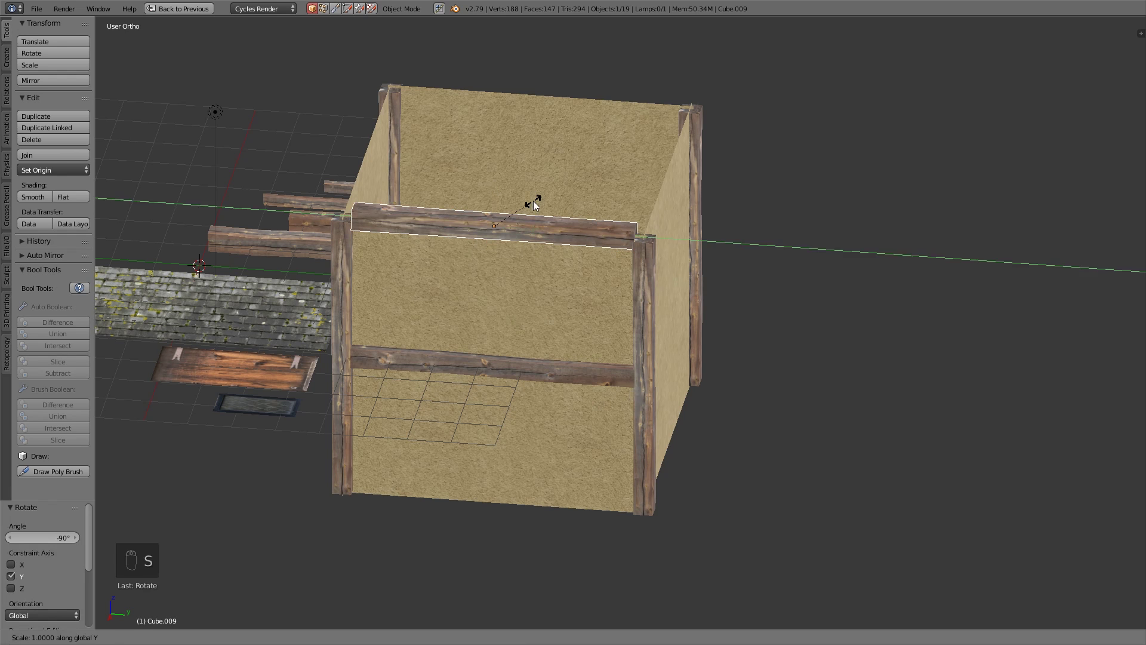
middle_drag(533, 200, 422, 249)
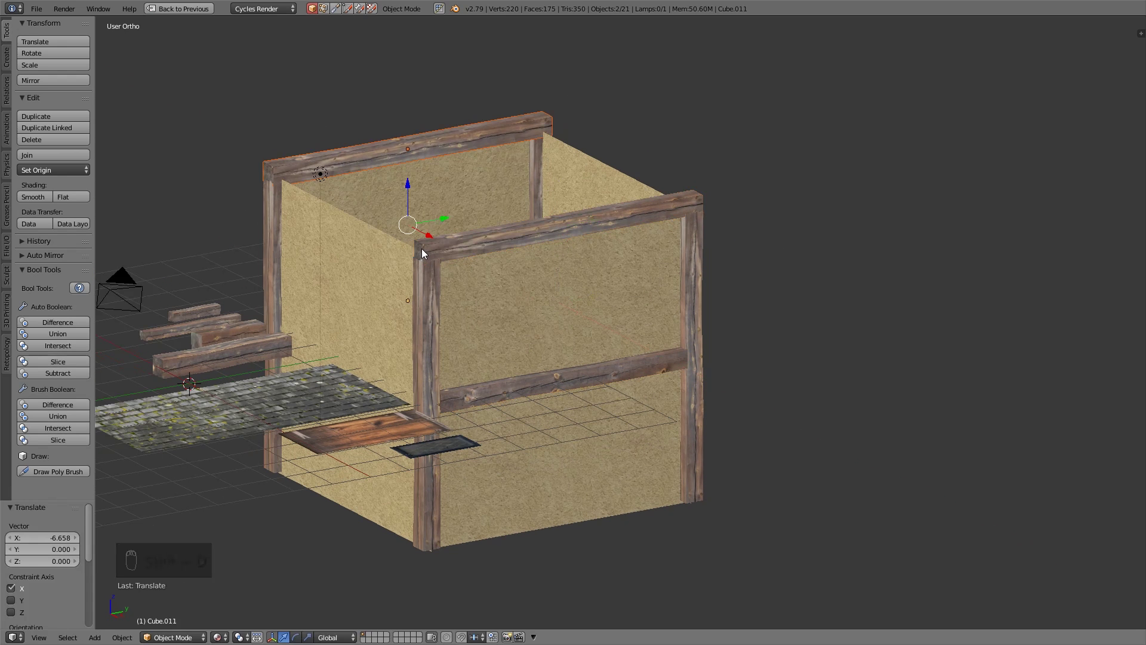
key(s)
- Duplicate the middle beam, fit it across the adjoining side wall, and add another copy along that wall's top edge
key(shift+d)
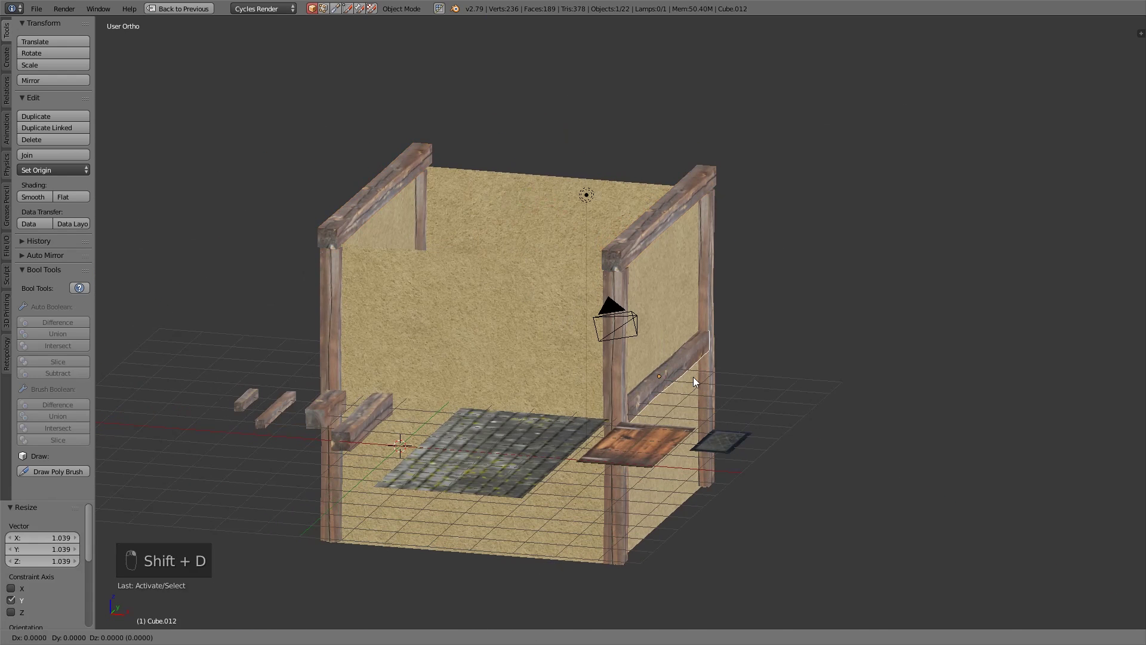
key(KP_7)
key(KP_Decimal)
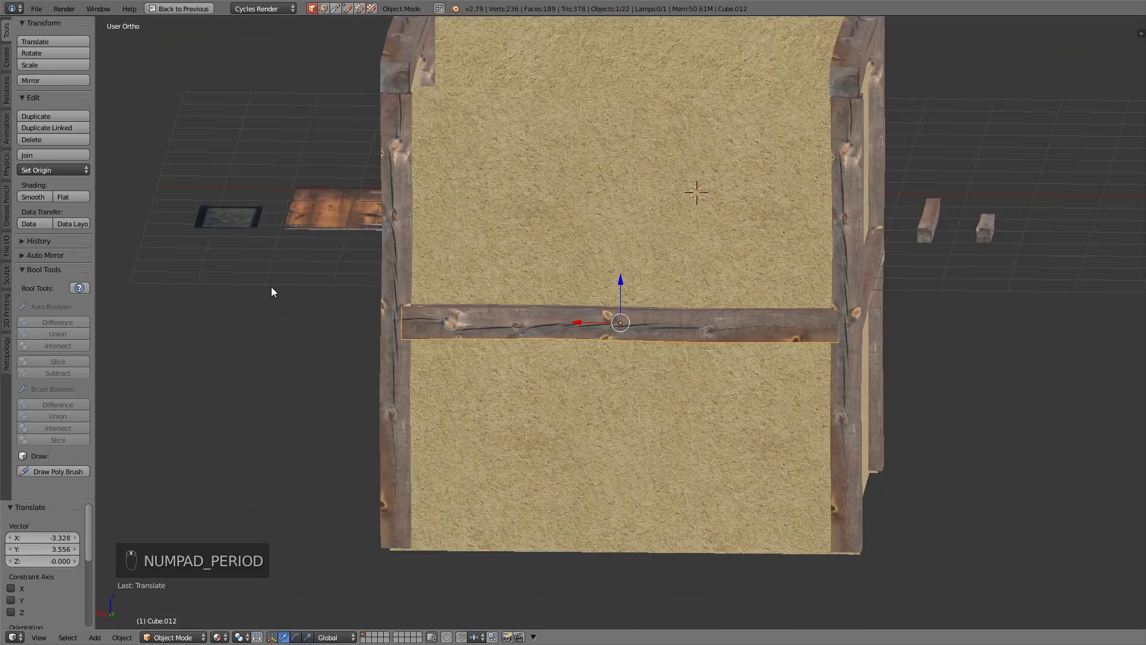
key(s)
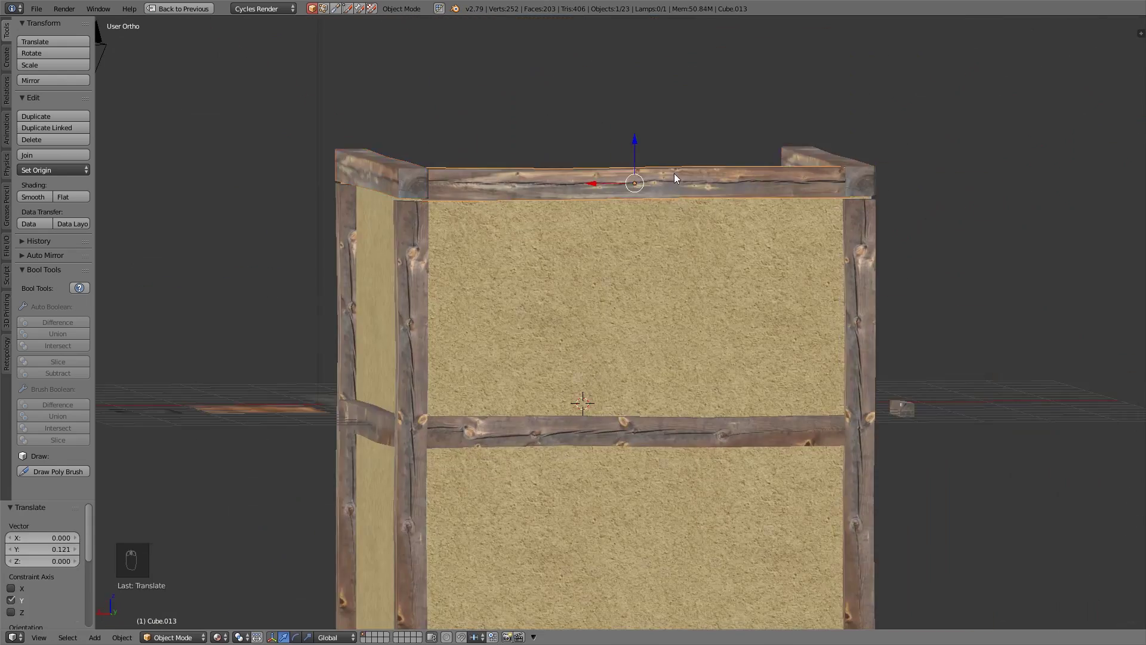
- Adjust the side wall's two corner posts in edit mode and extend the long top beams past the corners, scaling 1.162 along Y
right_click(417, 212)
key(Tab)
key(Tab)
right_click(854, 225)
key(Tab)
key(Tab)
right_click(540, 181)
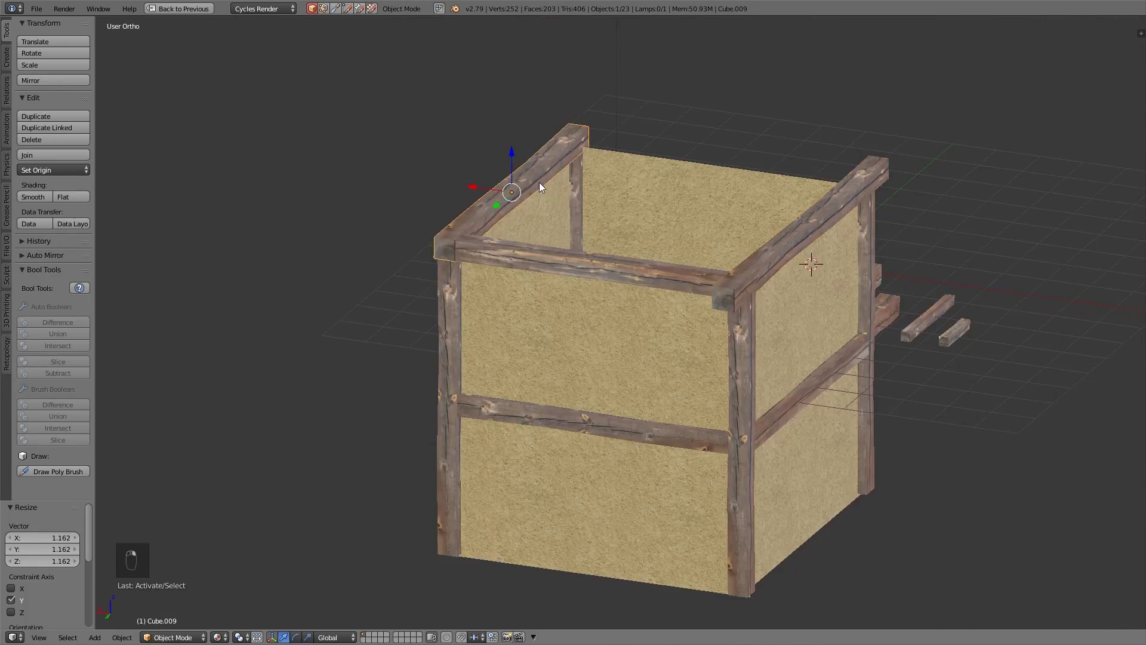
key(s)
key(y)
- Duplicate the side wall's cross beam along Y onto the opposite wall, and add a second copy along Z
key(KP_5)
middle_drag(590, 335, 704, 358)
right_click(360, 418)
right_click(677, 319)
key(shift+d)
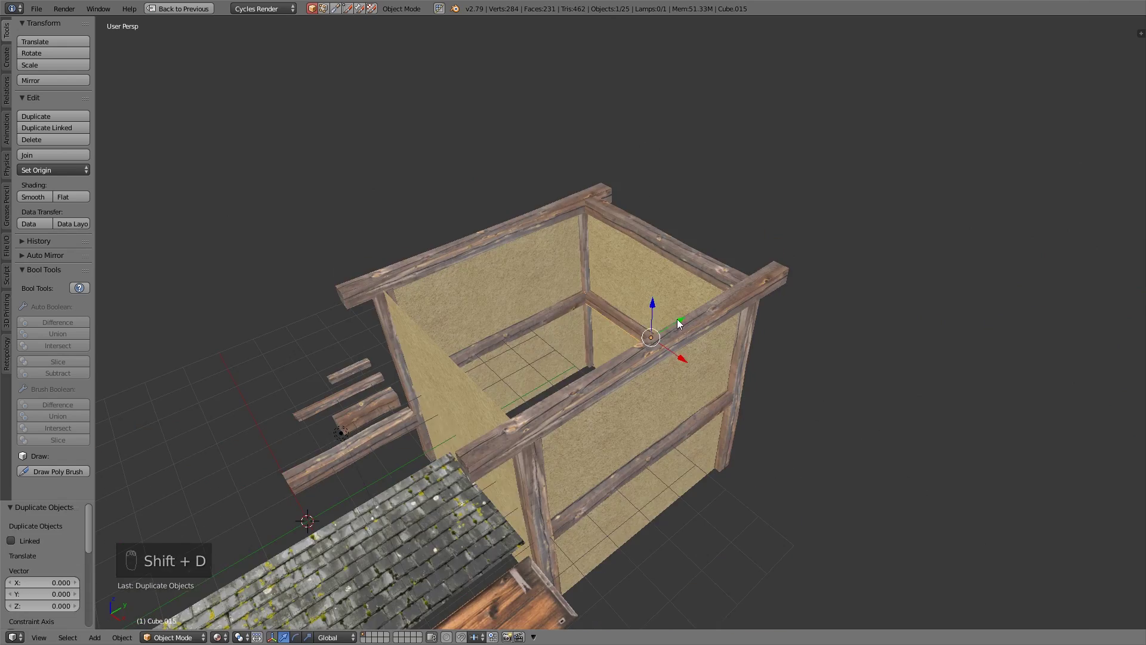
key(g)
key(y)
click(610, 304)
key(shift+d)
key(z)
middle_drag(610, 304, 517, 336)
- Rotate the wooden door upright, resize it and place it at the base of the front wall, lowering it 0.220 along Z
right_click(446, 466)
key(g)
key(r)
key(g)
key(g)
click(526, 374)
key(s)
key(g)
key(z)
click(575, 375)
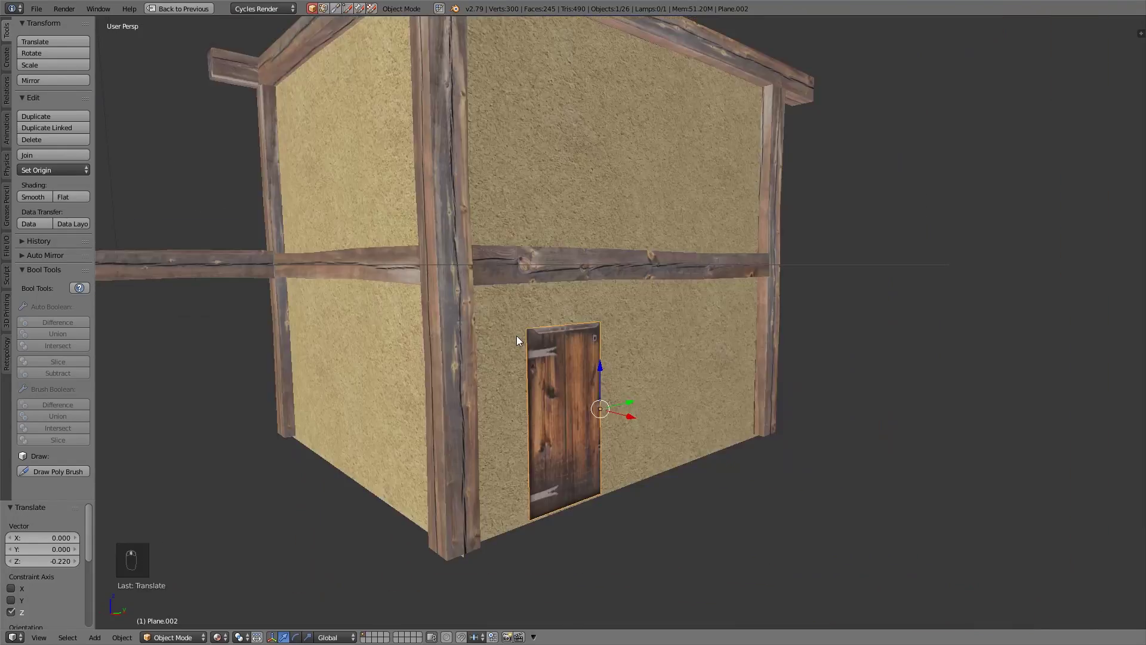
- Scale the window along Y and move it along Y toward the front wall
right_click(496, 359)
key(s)
key(y)
click(442, 391)
key(g)
key(y)
click(836, 263)
middle_drag(836, 263, 779, 321)
- Rotate the window 90° about Y, move it along Y and position it against the front wall beside the door
key(r)
key(y)
key(9)
key(0)
key(Return)
key(g)
key(y)
click(925, 426)
key(KP_3)
key(g)
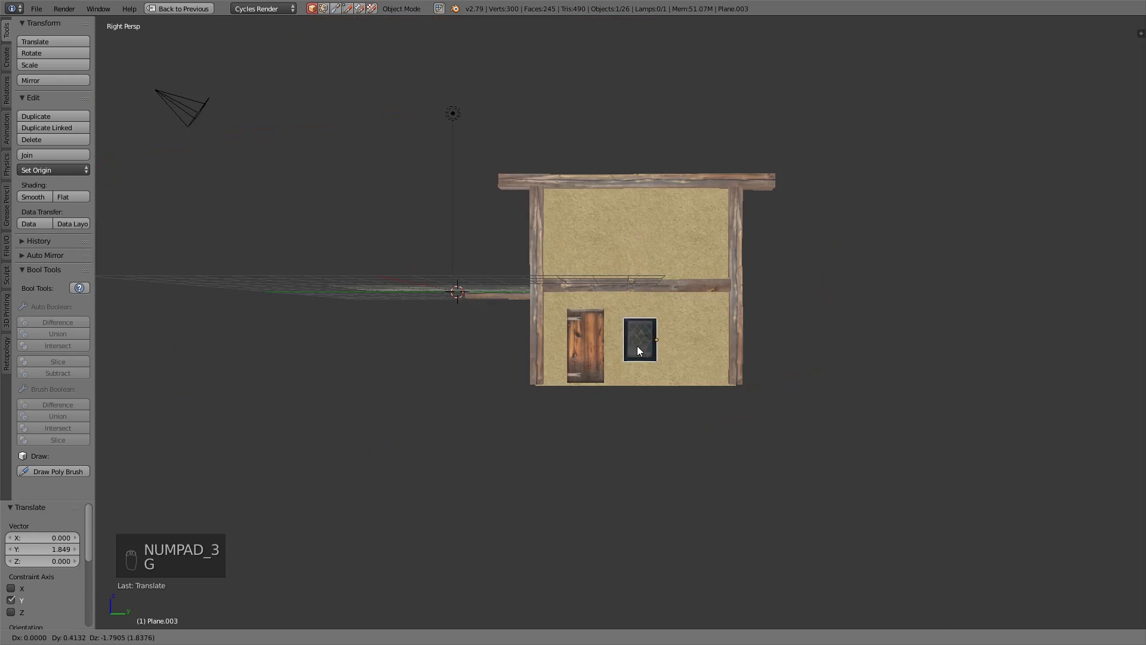
click(583, 242)
- Stand a thin wooden beam upright by rotating it 90° about X, and shift the lower and upper windows -3.204 along X
right_click(394, 362)
middle_drag(583, 242, 564, 310)
key(r)
key(x)
key(9)
key(0)
key(Return)
key(g)
key(y)
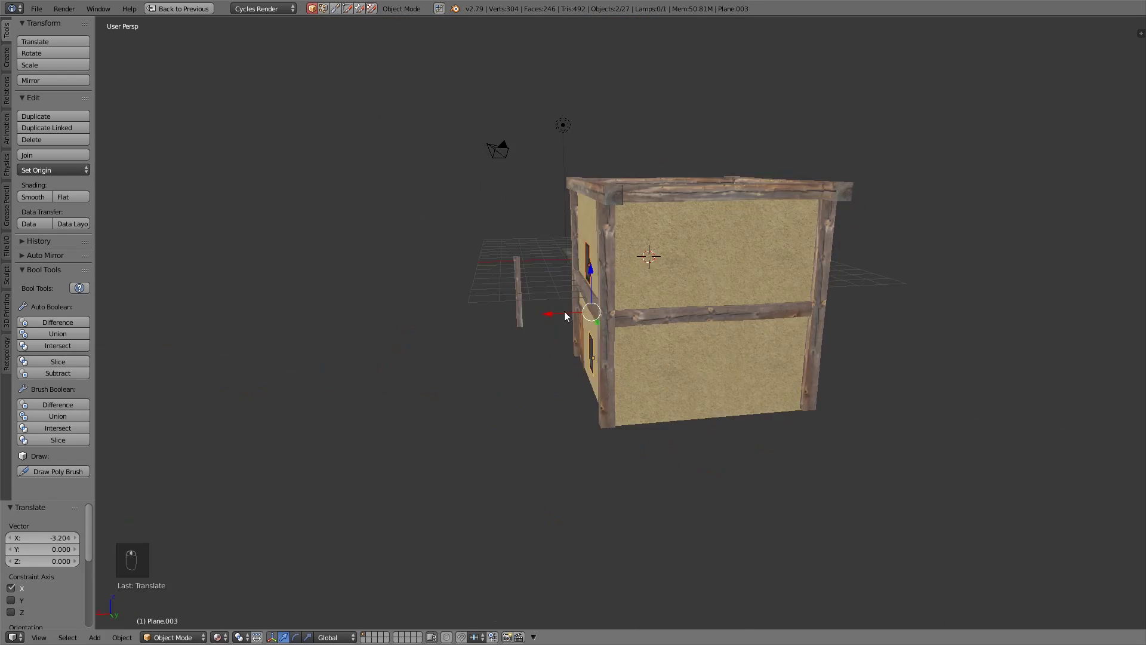
- Move the thin upright beam along X to the front wall and scale it along Z to fit beneath the middle beam
right_click(519, 307)
key(g)
key(x)
click(475, 314)
middle_drag(475, 314, 619, 328)
key(s)
key(z)
click(627, 324)
- Move the thin upright beam along Y and duplicate it along Y across the lower front wall to flank the door and window
key(g)
key(y)
click(603, 335)
key(shift+d)
key(y)
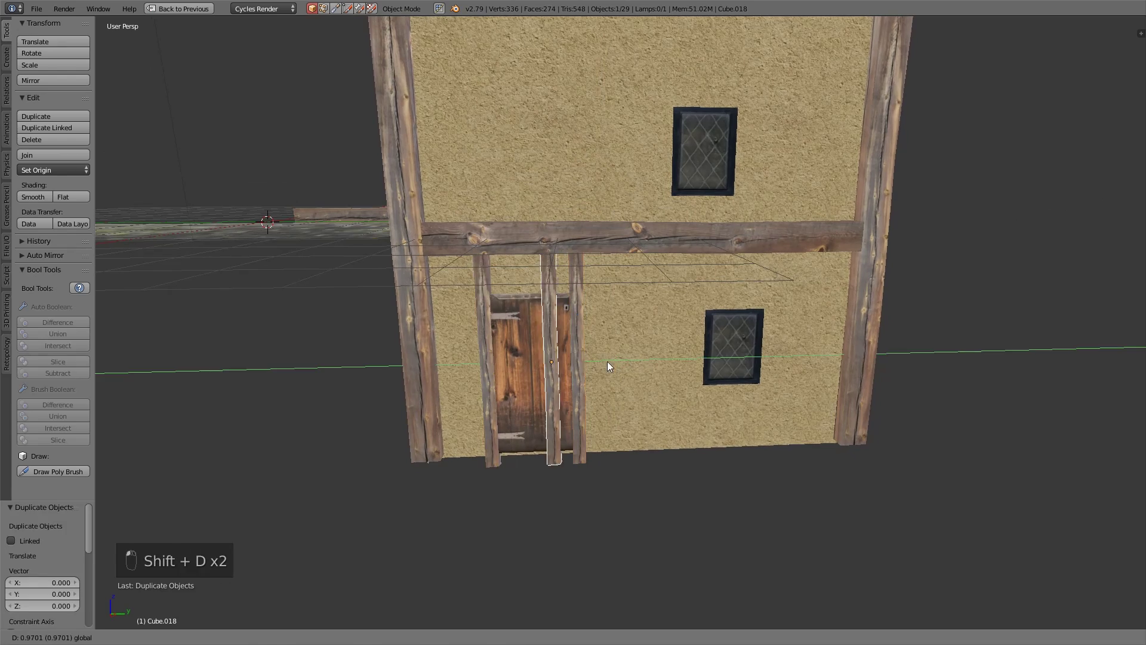
click(787, 365)
- Duplicate the thin upright beams up to the upper front wall to flank the window, placing one copy -1.595 along Y
key(shift+d)
click(744, 238)
key(g)
key(z)
click(717, 170)
key(shift+d)
drag(686, 198, 583, 195)
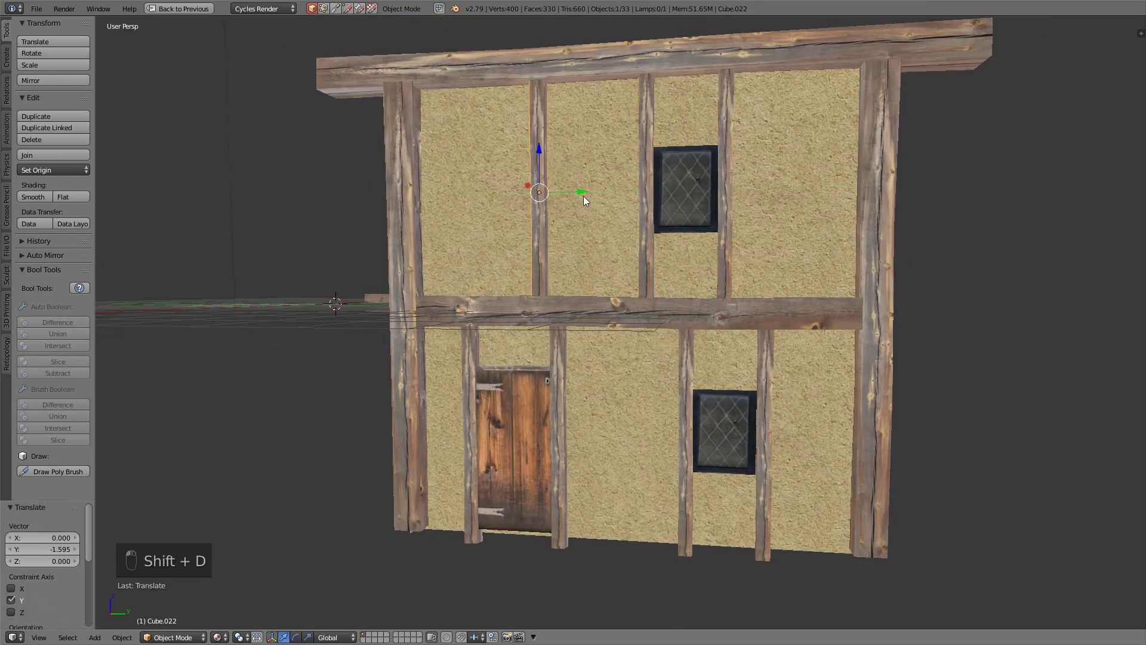
- Tilt the tiled roof plane about Y, scale it and move it along Y to cover one side of the house
middle_drag(583, 196, 553, 197)
right_click(430, 406)
key(r)
key(y)
click(555, 197)
key(s)
middle_drag(811, 159, 696, 232)
key(g)
key(y)
- Duplicate the roof plane, shift the copy -6.220 along X and rotate it about Y to form the opposite slope
key(shift+d)
key(x)
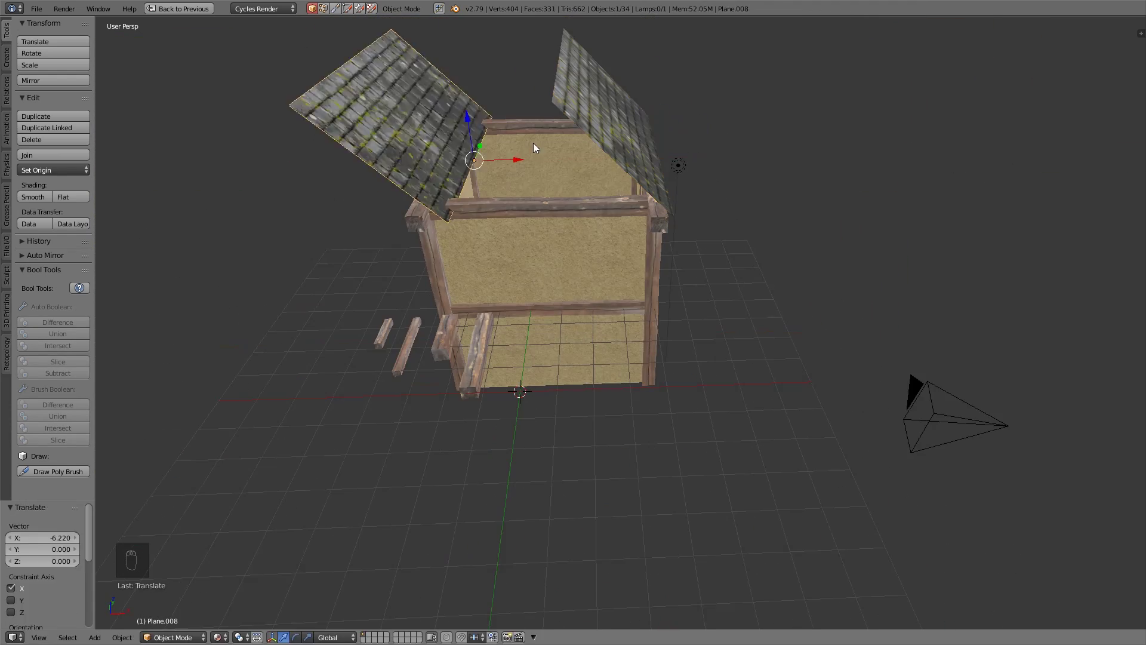
click(486, 139)
key(r)
key(y)
middle_drag(486, 139, 597, 138)
drag(485, 152, 494, 149)
middle_drag(597, 139, 576, 107)
- Duplicate the top beam of the side wall, turn it lengthwise along the house and raise it to the roof ridge
right_click(545, 205)
key(shift+d)
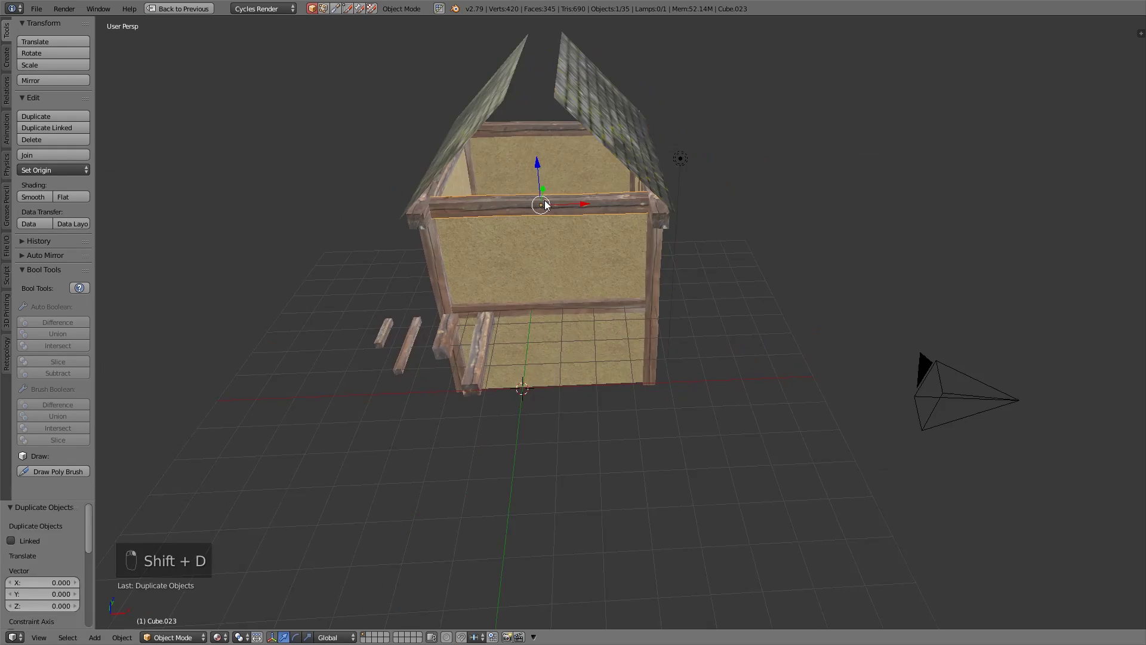
middle_drag(545, 205, 519, 191)
drag(529, 156, 514, 42)
middle_drag(515, 42, 601, 195)
- Fit the roof planes to the ridge beam by editing their upper edges, moving one plane's edge 0.442 along X
right_click(600, 196)
key(Tab)
drag(618, 205, 609, 187)
key(Tab)
right_click(588, 156)
key(KP_7)
key(KP_5)
key(z)
middle_drag(607, 159, 607, 343)
key(Tab)
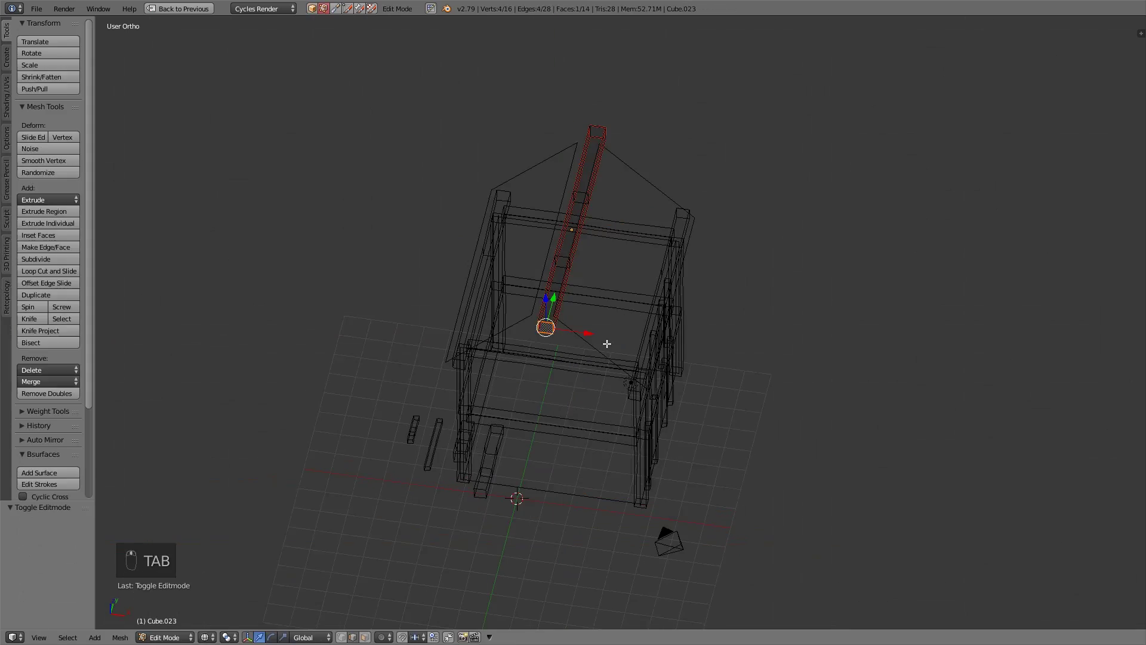
key(Tab)
key(alt+z)
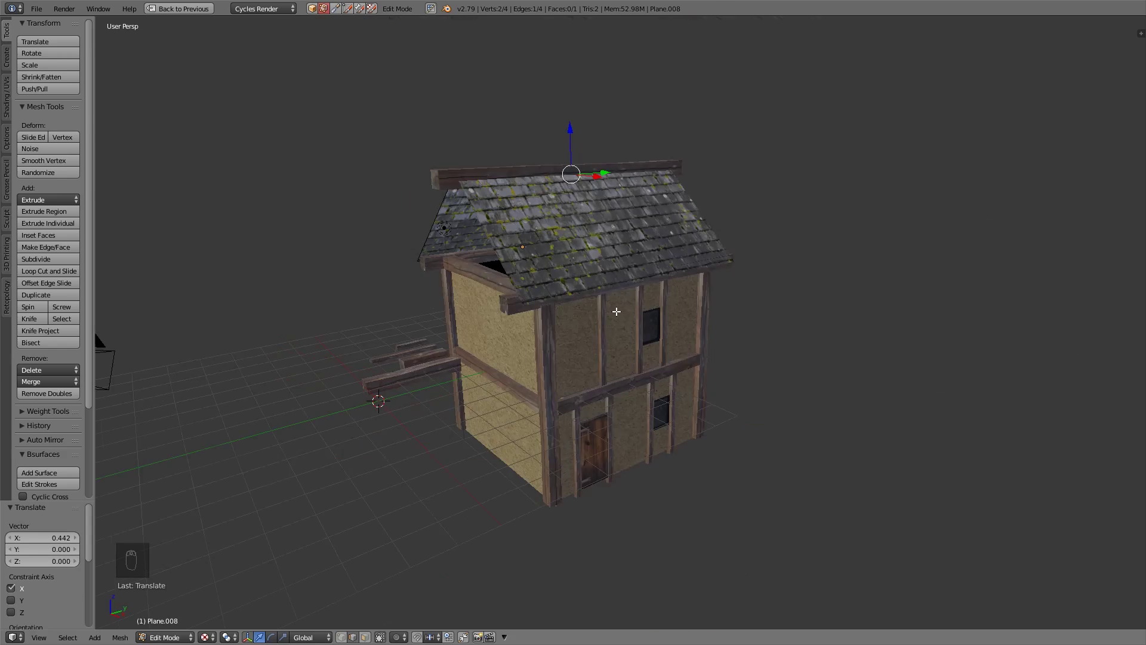
key(Tab)
- Duplicate a short spare beam, move it to the front corner of the house, rotate it diagonally and raise it beneath the eave
middle_drag(617, 311, 537, 334)
right_click(421, 359)
key(shift+d)
drag(421, 359, 619, 429)
middle_drag(619, 429, 455, 412)
key(r)
drag(405, 376, 405, 186)
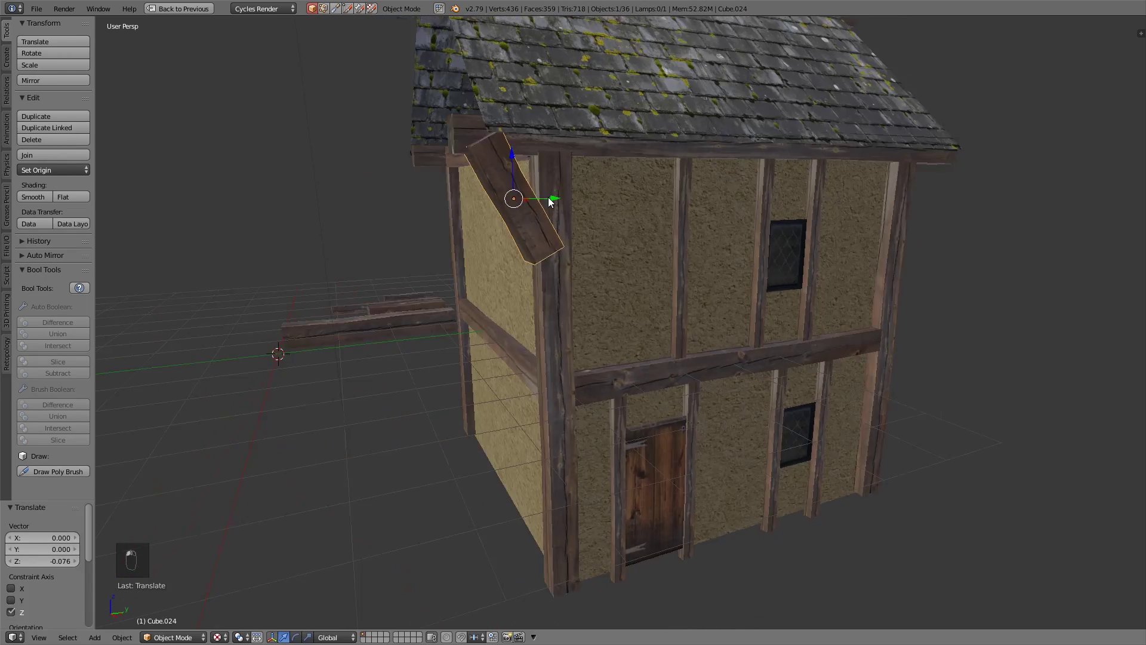
- Adjust the diagonal brace's rotation and position so it fits between the corner post and the eave beam
middle_drag(549, 201, 514, 221)
key(r)
click(508, 191)
drag(491, 160, 506, 160)
middle_drag(573, 257, 560, 335)
- Duplicate the diagonal eave brace and scale the copy along Y for another corner of the house
key(shift+d)
right_click(464, 261)
key(s)
key(y)
right_click(489, 295)
- Duplicate the side wall's plaster plane into the gable, narrow its upper edge to the roof slopes and move it 0.276 along Y
right_click(560, 335)
key(shift+d)
drag(540, 311, 496, 129)
middle_drag(560, 335, 722, 84)
key(Tab)
key(ctrl+Tab)
key(s)
middle_drag(645, 240, 524, 159)
key(Tab)
drag(538, 164, 550, 163)
middle_drag(550, 162, 474, 234)
scroll(611, 155, up, 3)
right_click(437, 238)
right_click(474, 234)
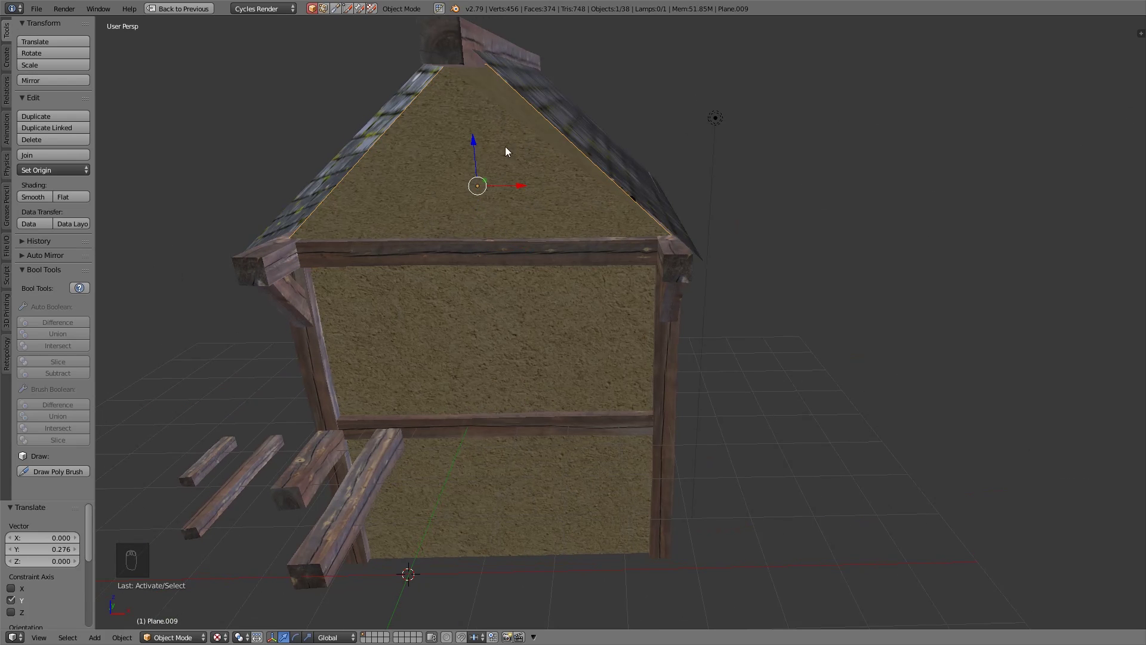
- Restore the multi-area layout, select the whole gable plaster face and unwrap it to refresh its UV mapping
key(shift+space)
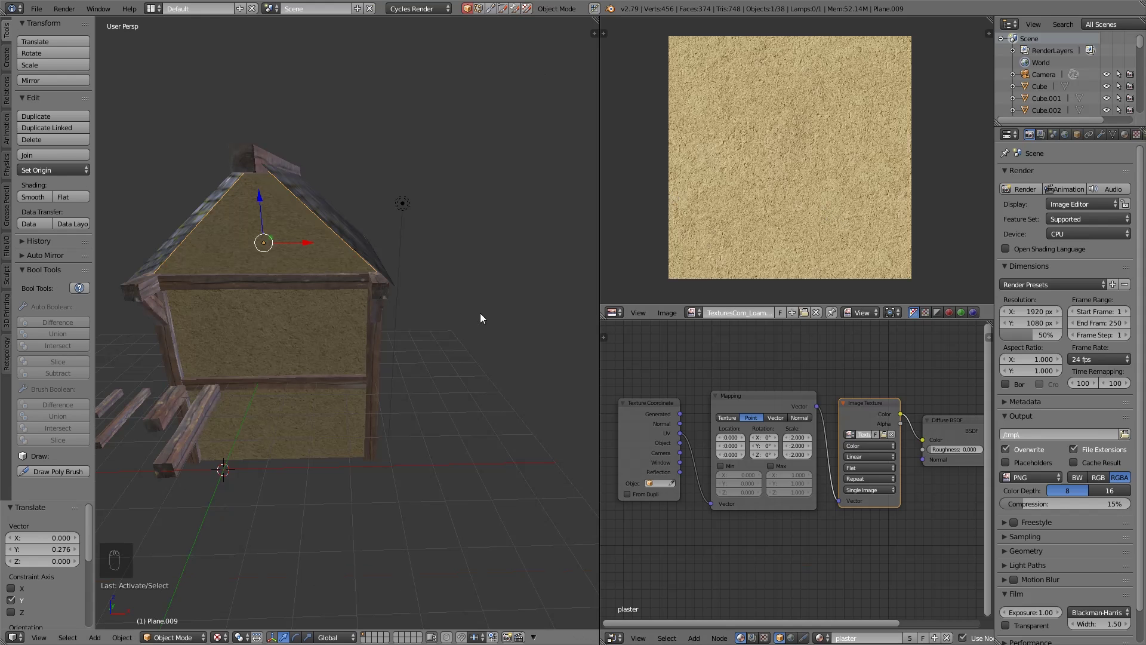
key(Tab)
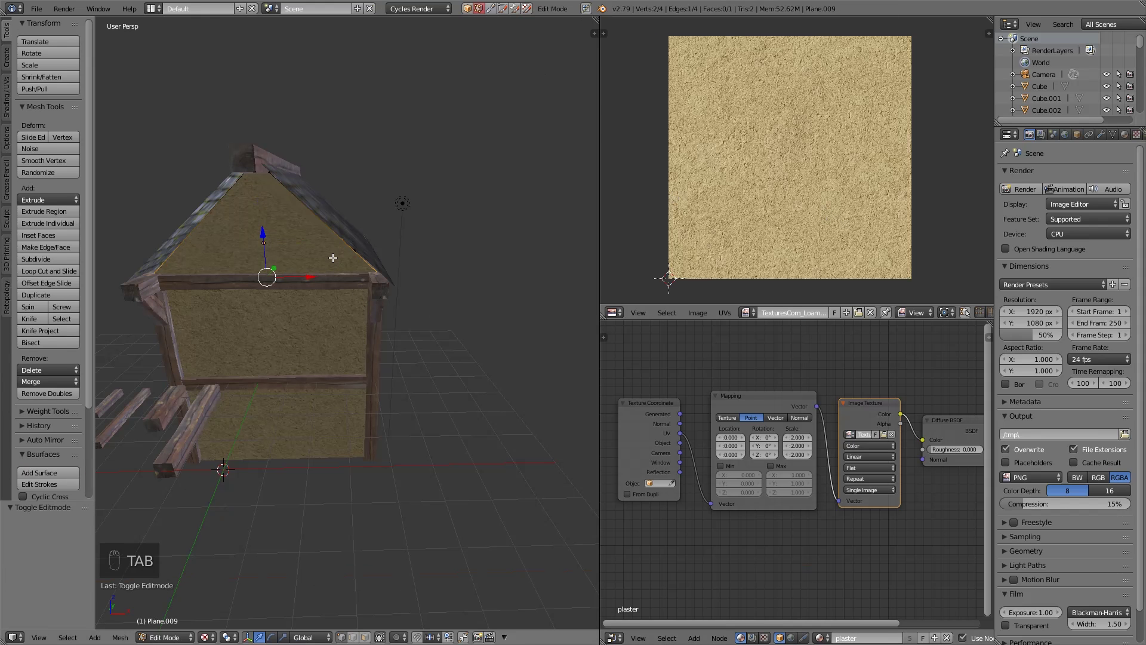
key(a)
key(a)
key(a)
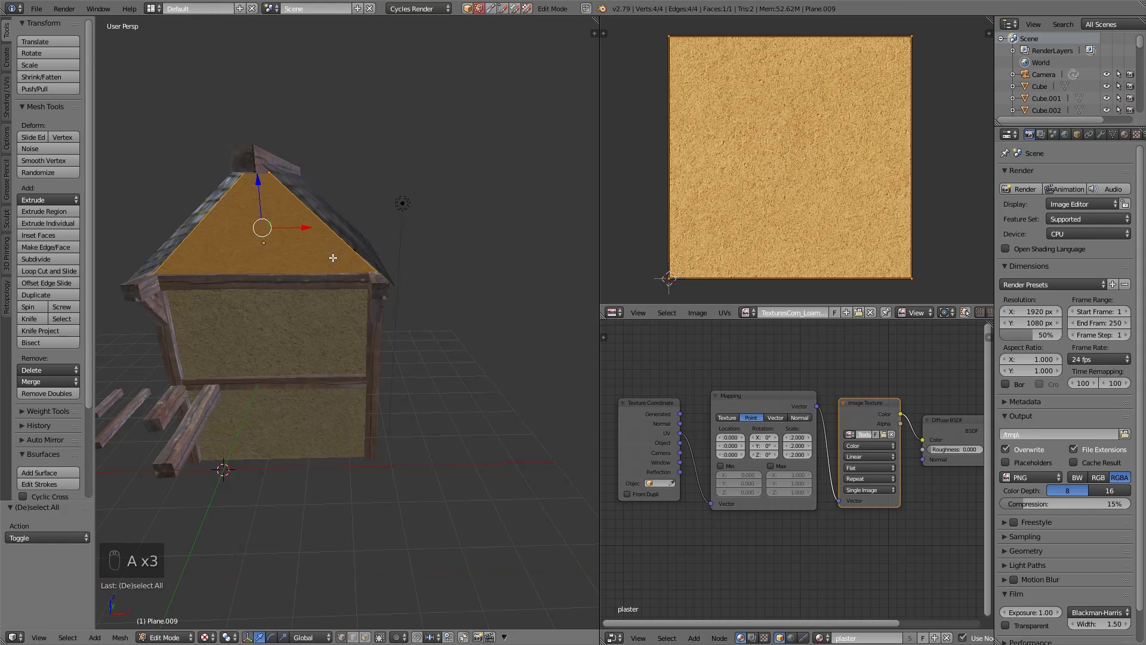
key(u)
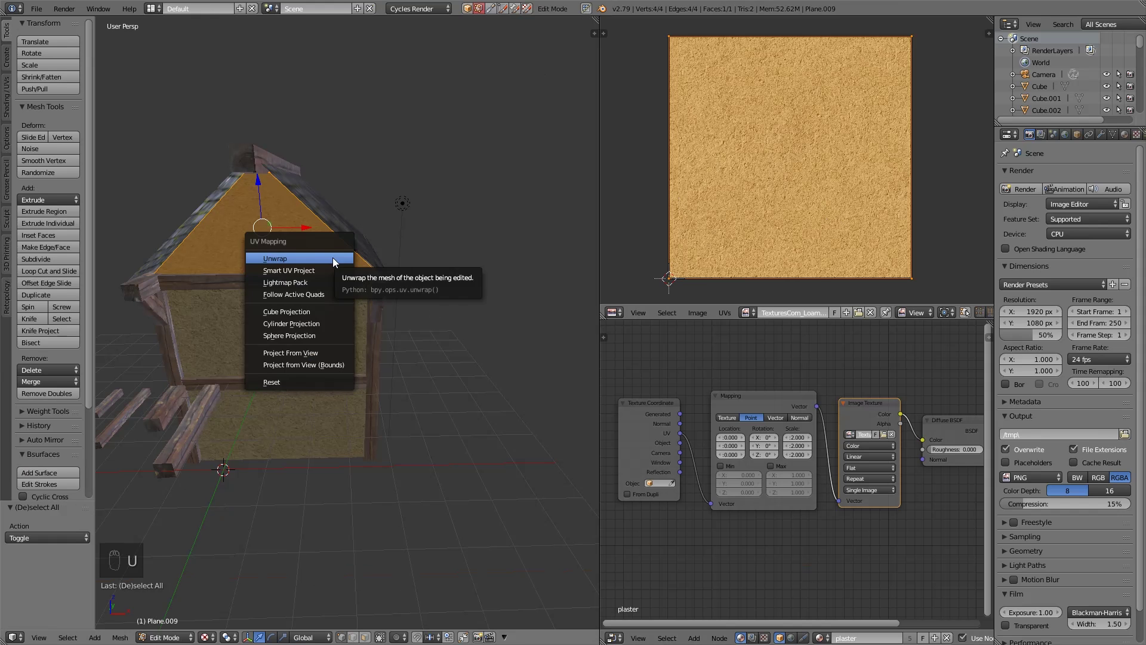
click(333, 257)
middle_drag(323, 287, 246, 292)
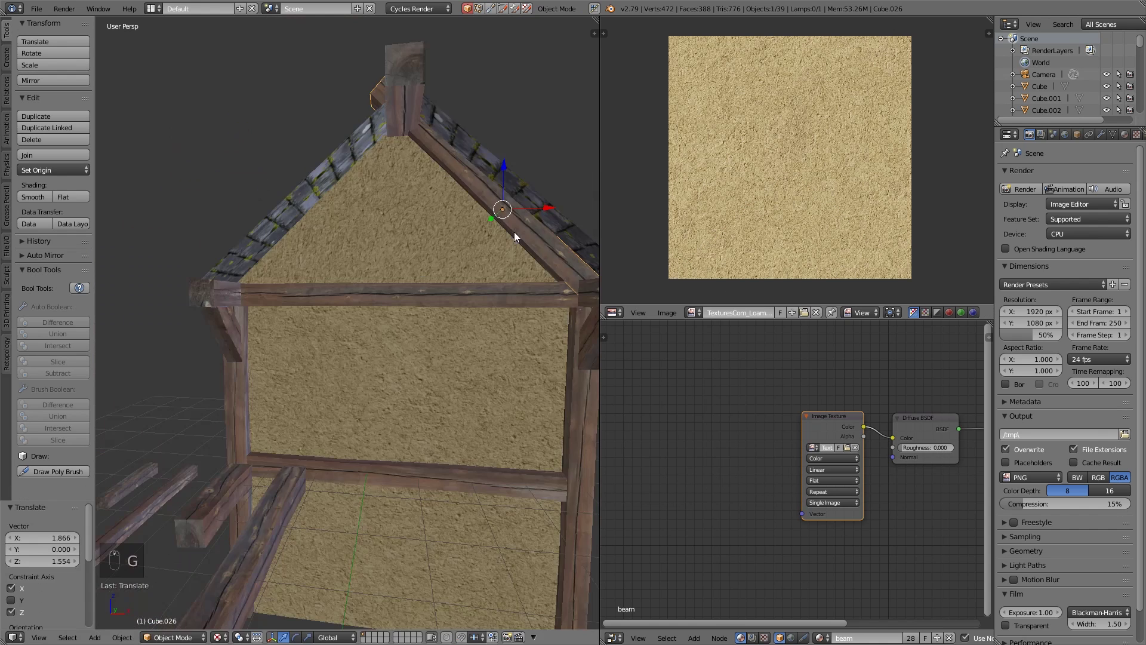
- Scale the slanted gable beam to 0.787 along Y, then duplicate a short spare beam and place it above the door
scroll(451, 299, up, 4)
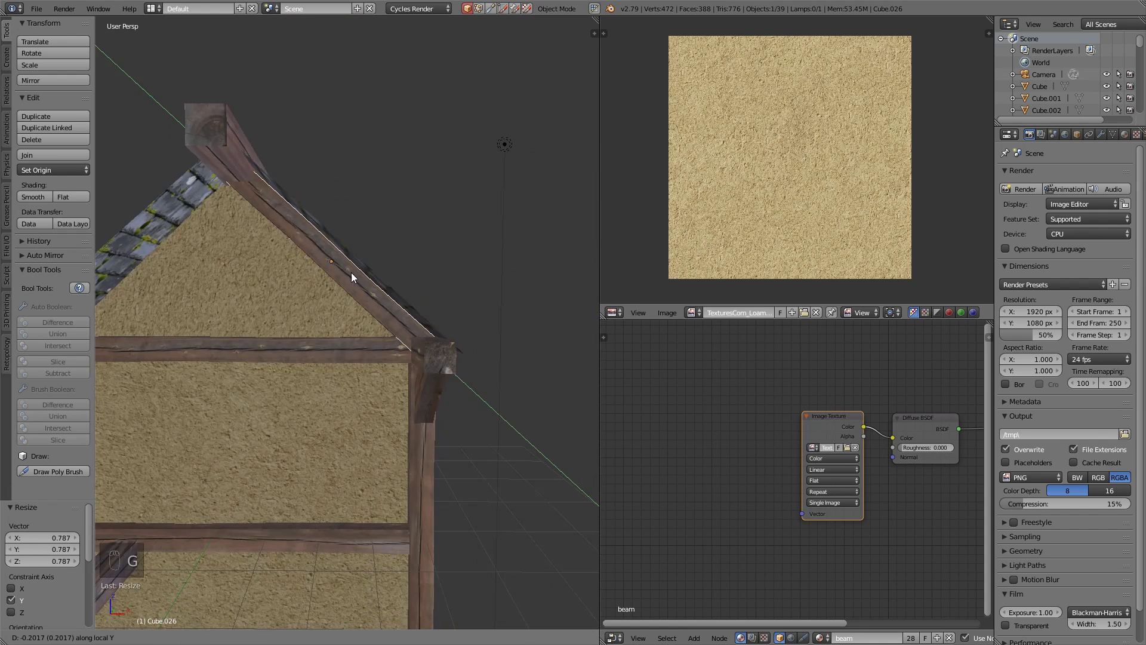
scroll(323, 301, down, 6)
middle_drag(324, 301, 257, 381)
right_click(257, 380)
key(shift+d)
key(KP_Decimal)
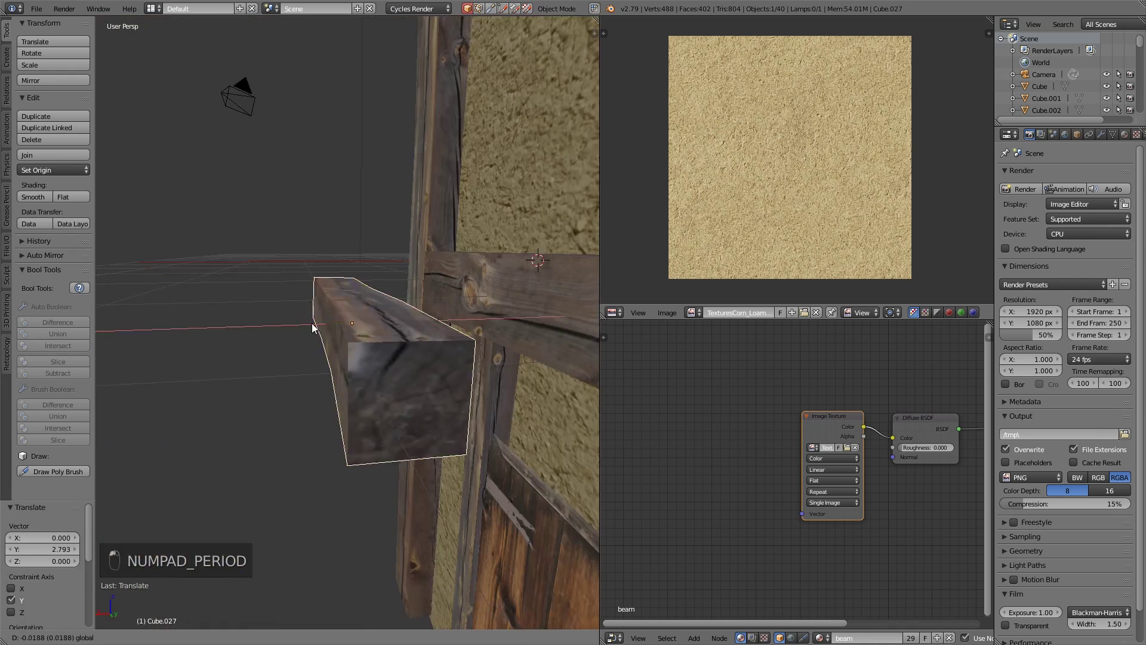
middle_drag(314, 325, 400, 410)
drag(354, 336, 354, 346)
key(shift+d)
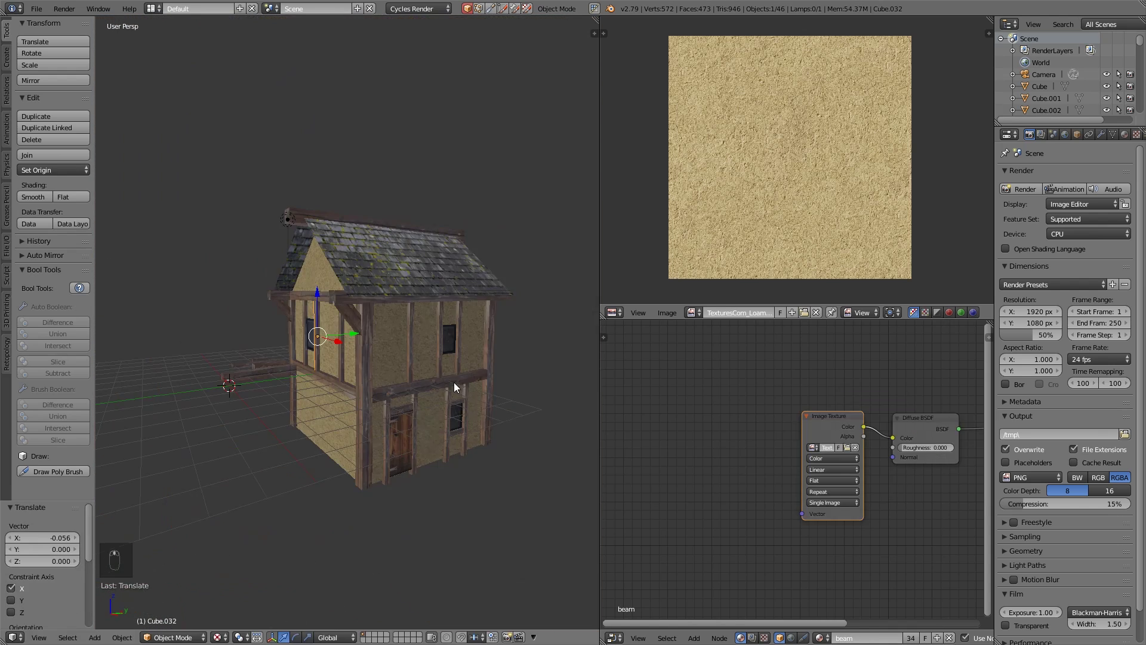
- Duplicate short horizontal beams above and below the side wall's upper window, lowering the bottom one -0.192 along Z
key(shift+d)
key(y)
click(321, 458)
key(KP_Decimal)
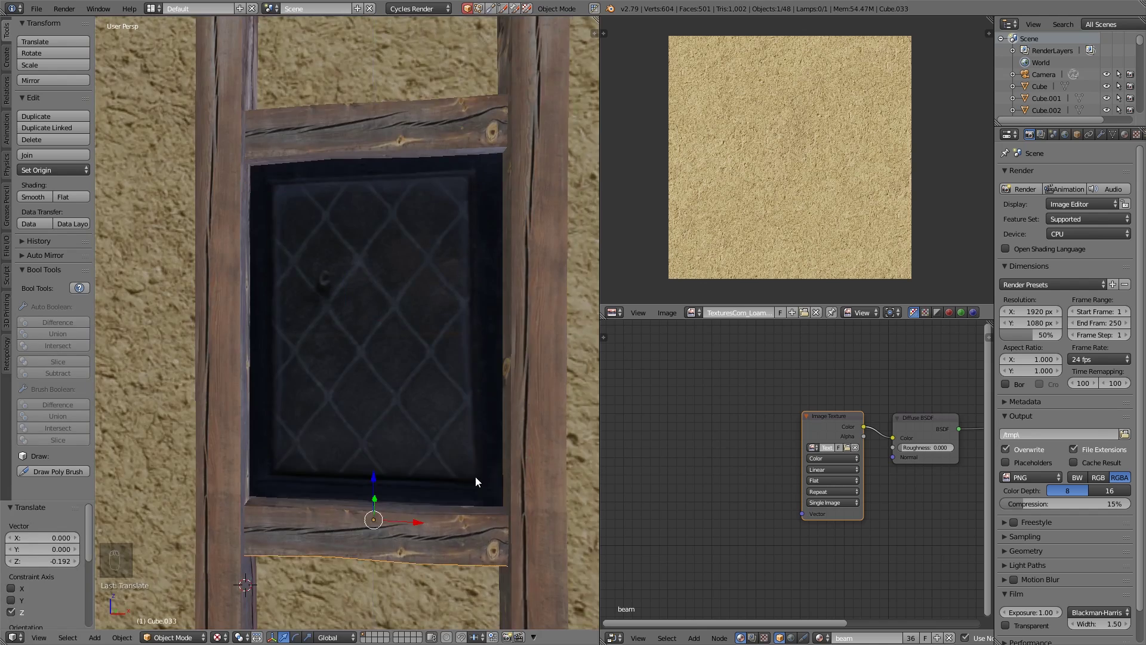
scroll(344, 318, down, 4)
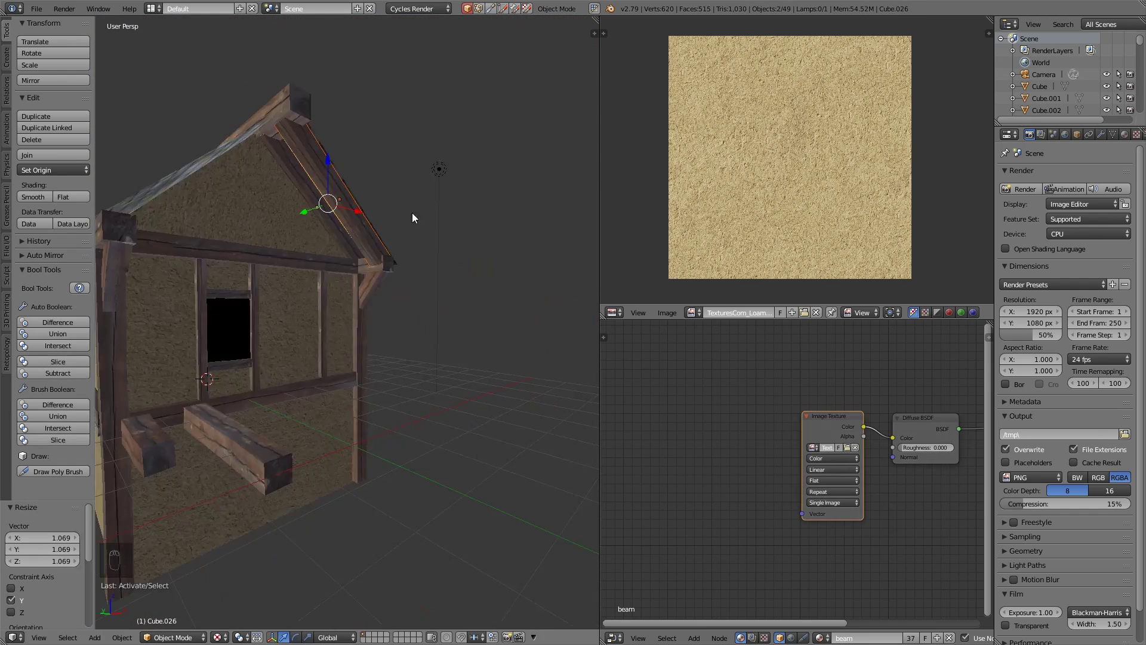
- Duplicate a small beam along X and rotate the copies to make diagonal braces for the side and front walls
middle_drag(412, 215, 189, 248)
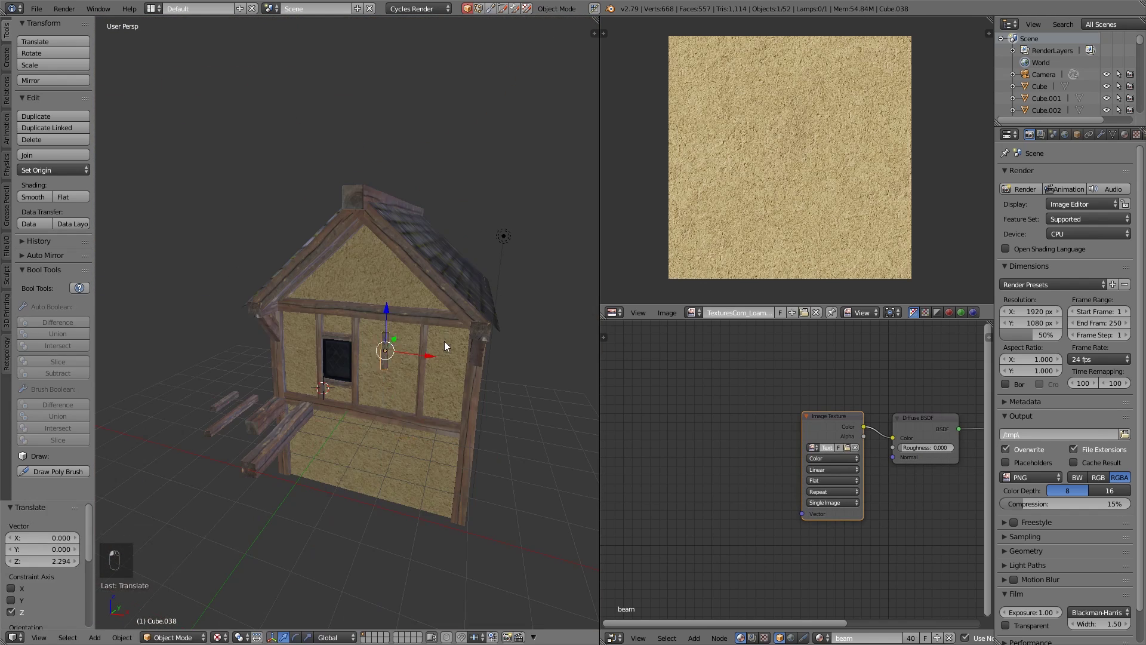
key(shift+d)
key(x)
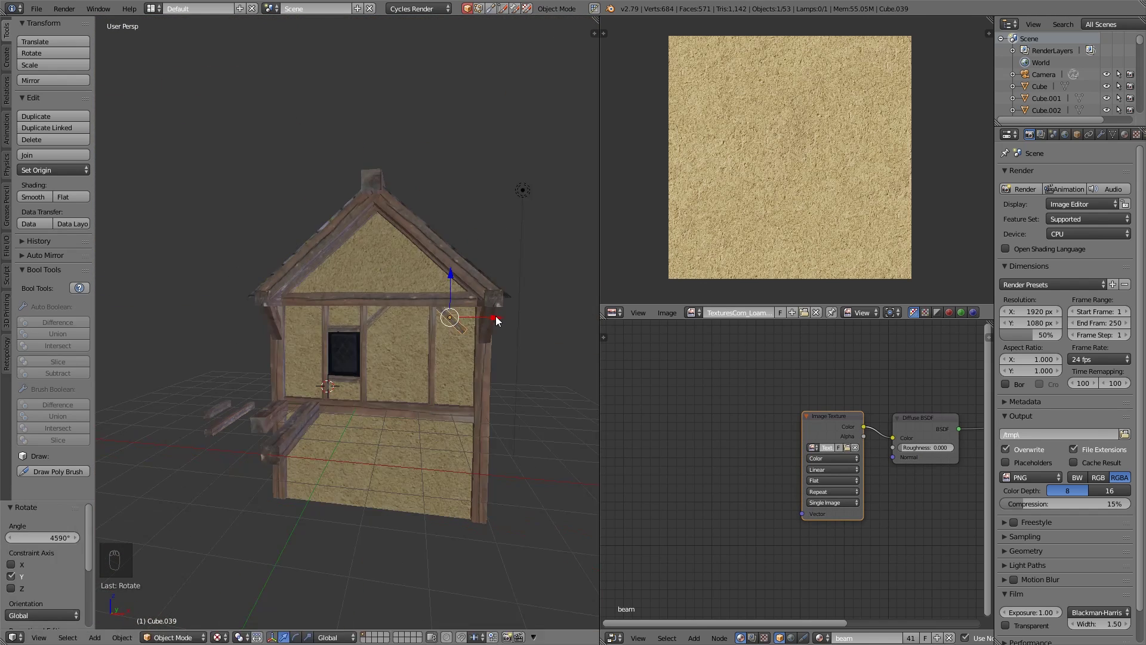
click(484, 337)
key(Delete)
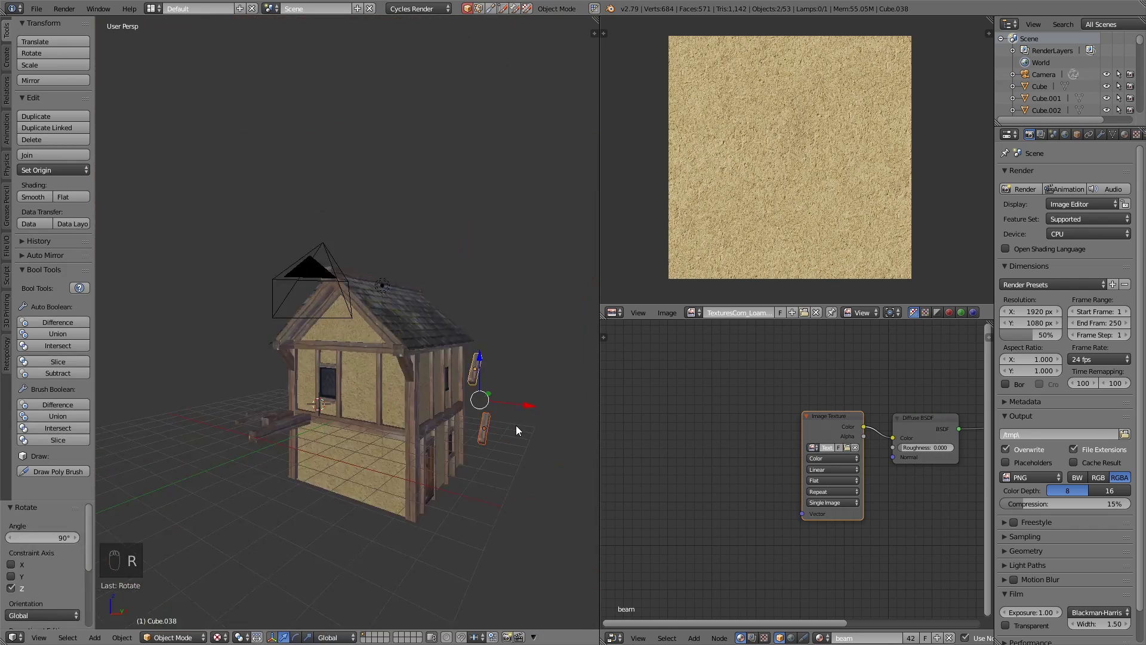
- Duplicate the lower window with its surrounding beams for the side wall's lower storey, and copy small diagonal braces across that wall
key(shift+d)
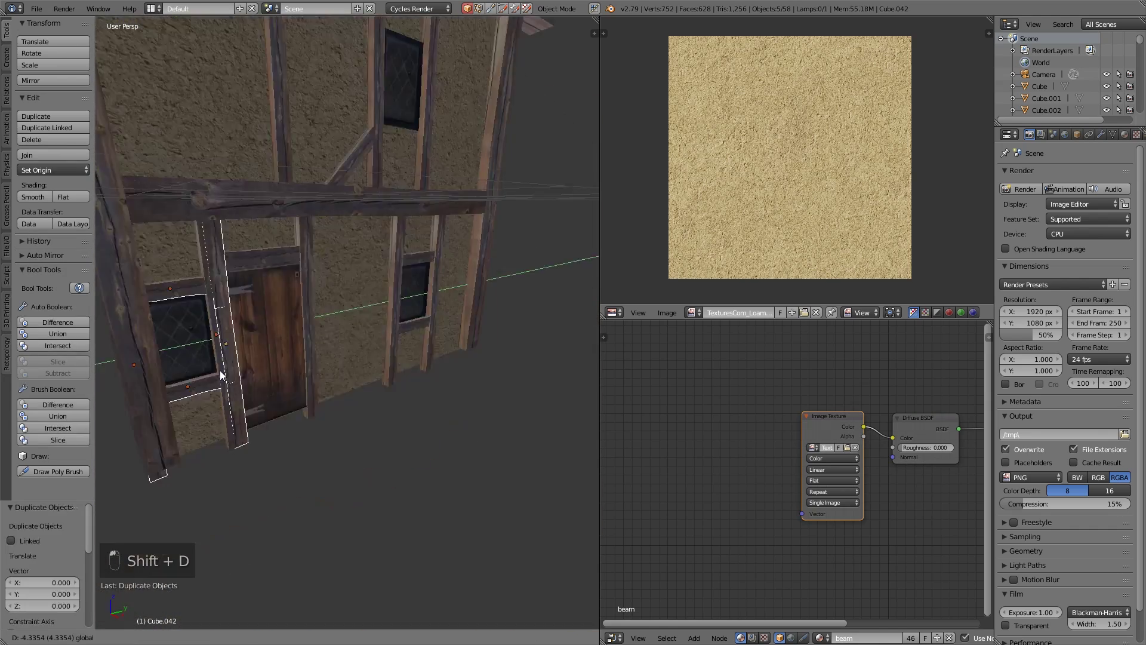
key(shift+d)
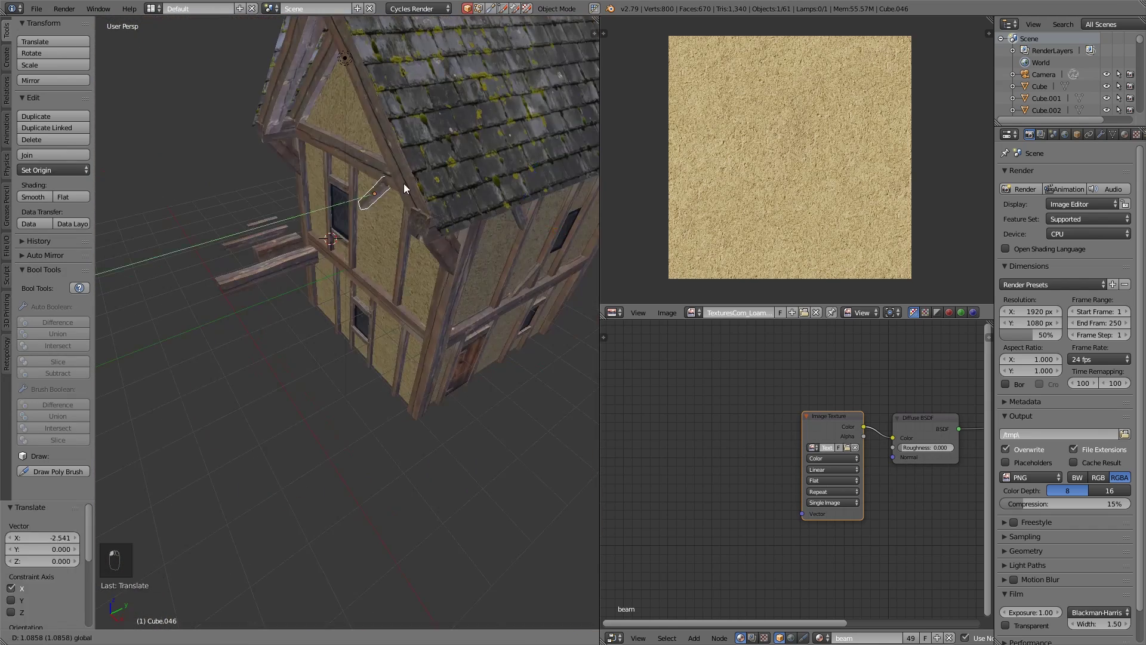
key(shift+d)
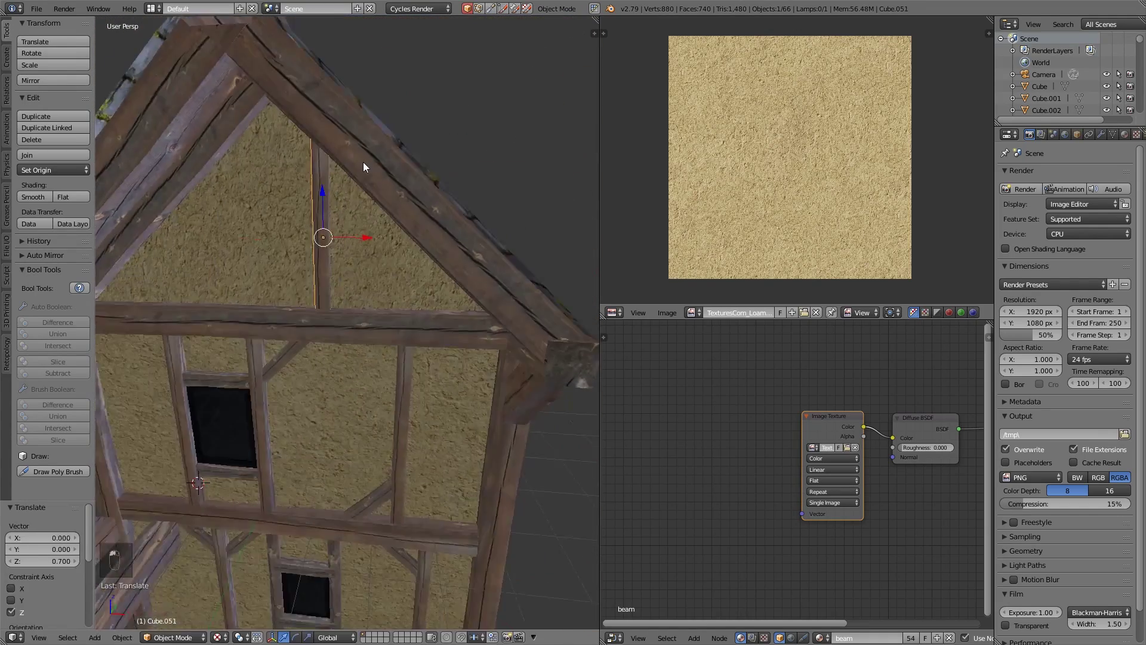
- Duplicate and rotate thin beams to complete the gable's timber framing, and hide the leftover spare beams beside the house
key(shift+d)
key(r)
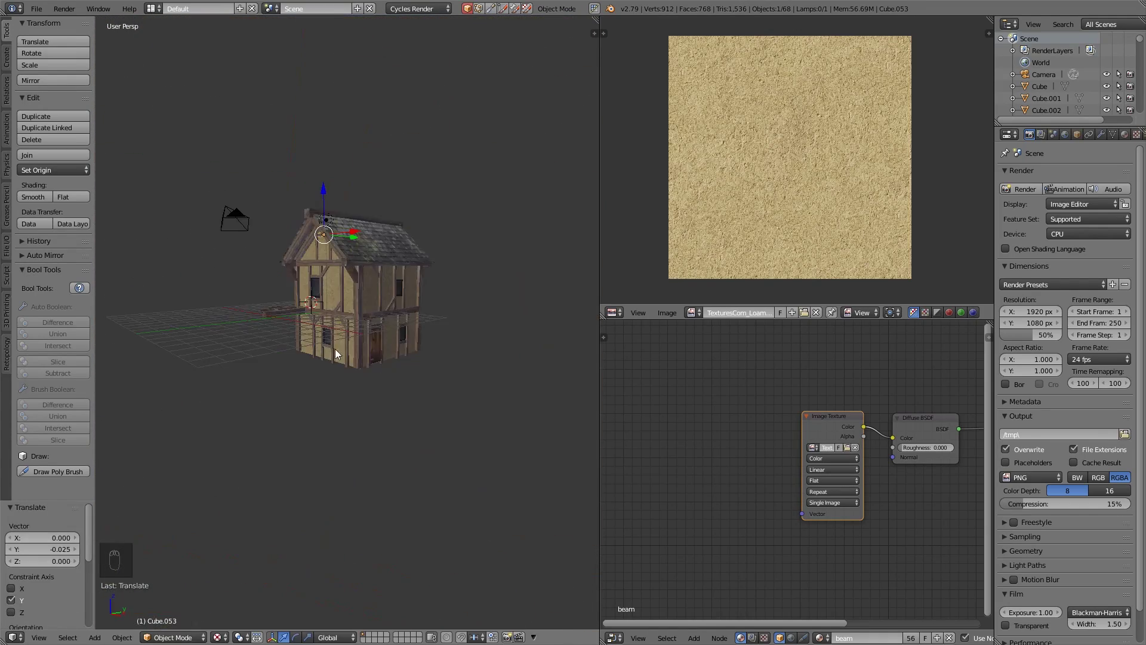
key(h)
scroll(326, 338, up, 3)
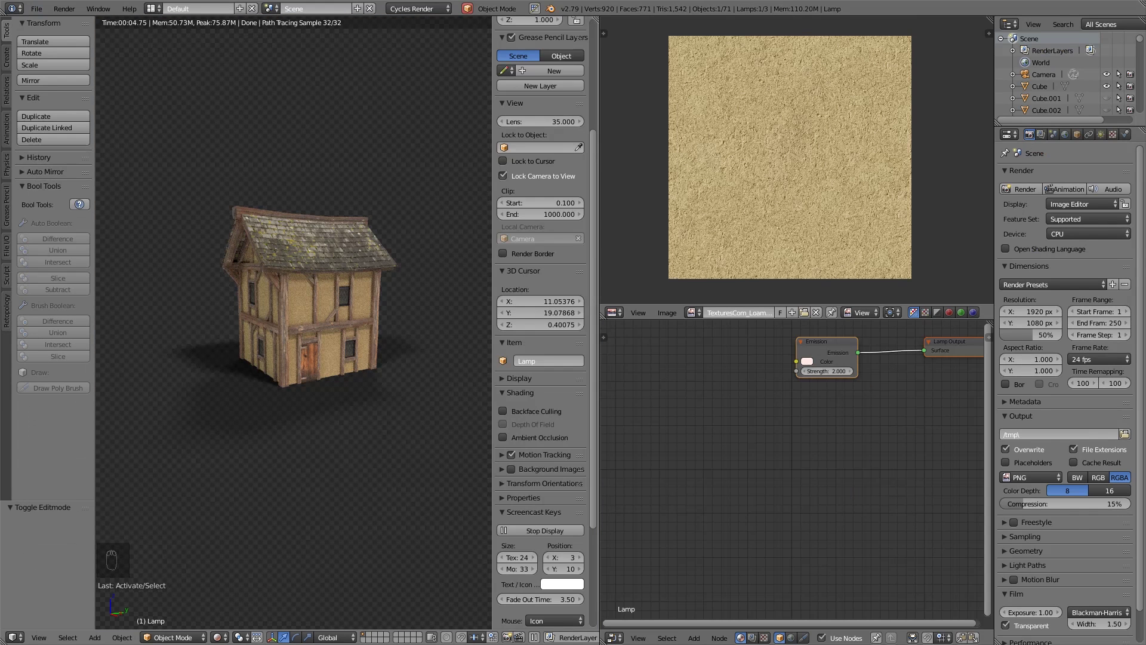